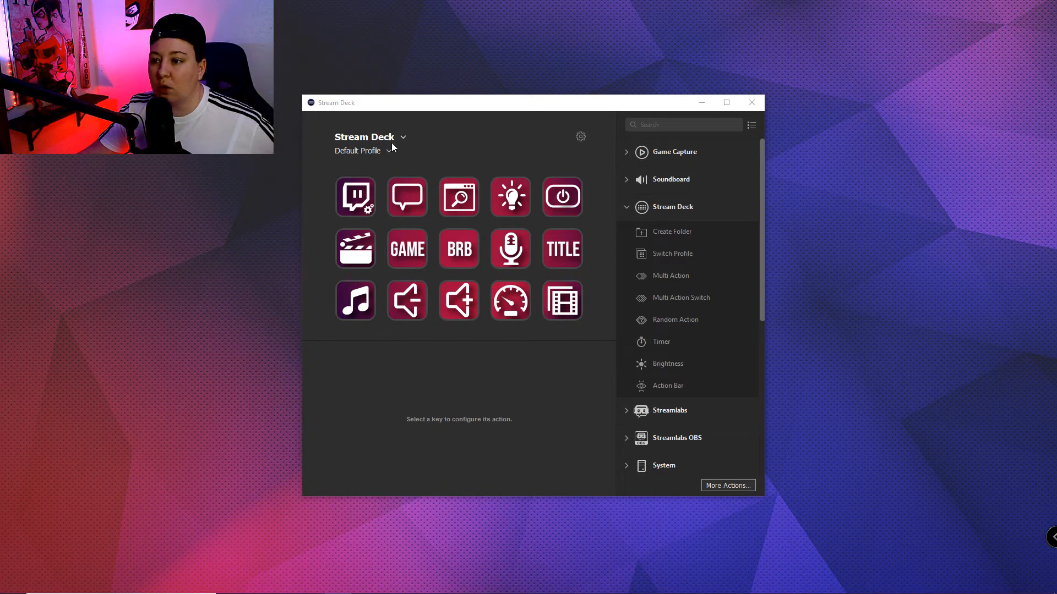
Step: Create a new profile and delete its default Welcome key so the key grid is empty
left_click(625, 209)
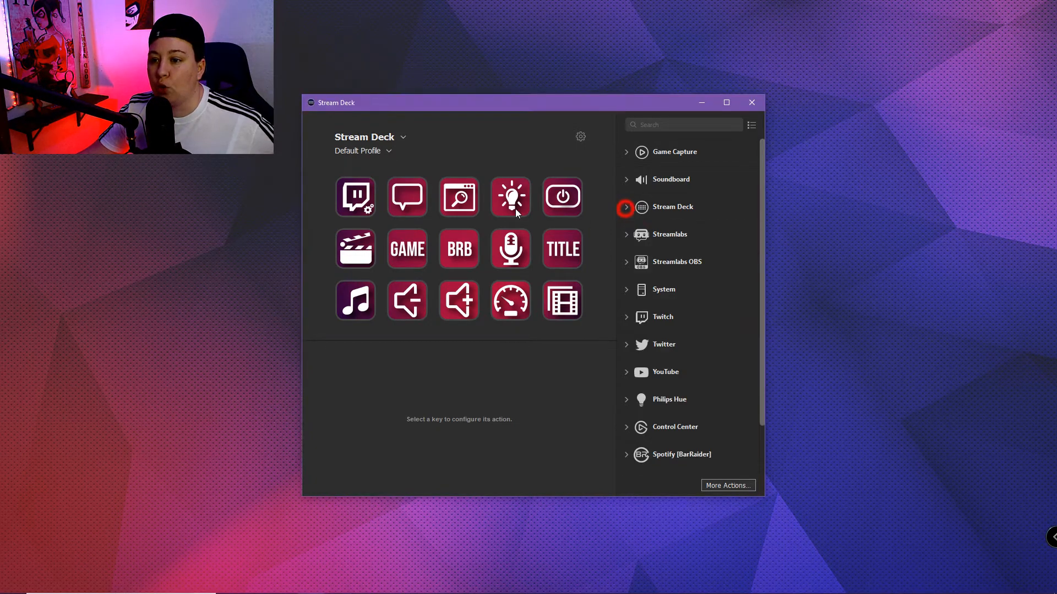
left_click(388, 152)
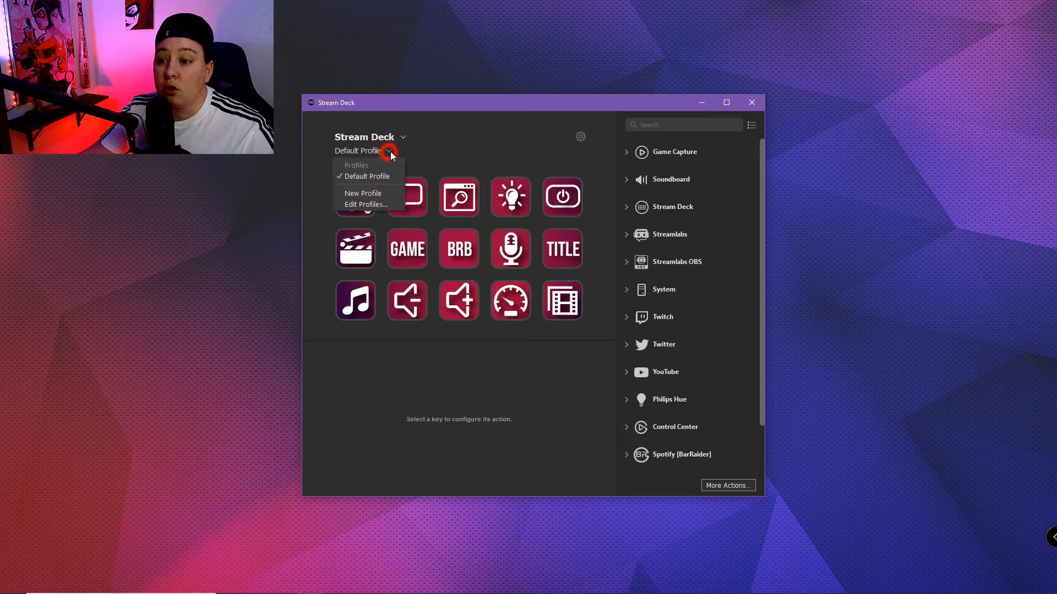
left_click(373, 194)
left_click(460, 246)
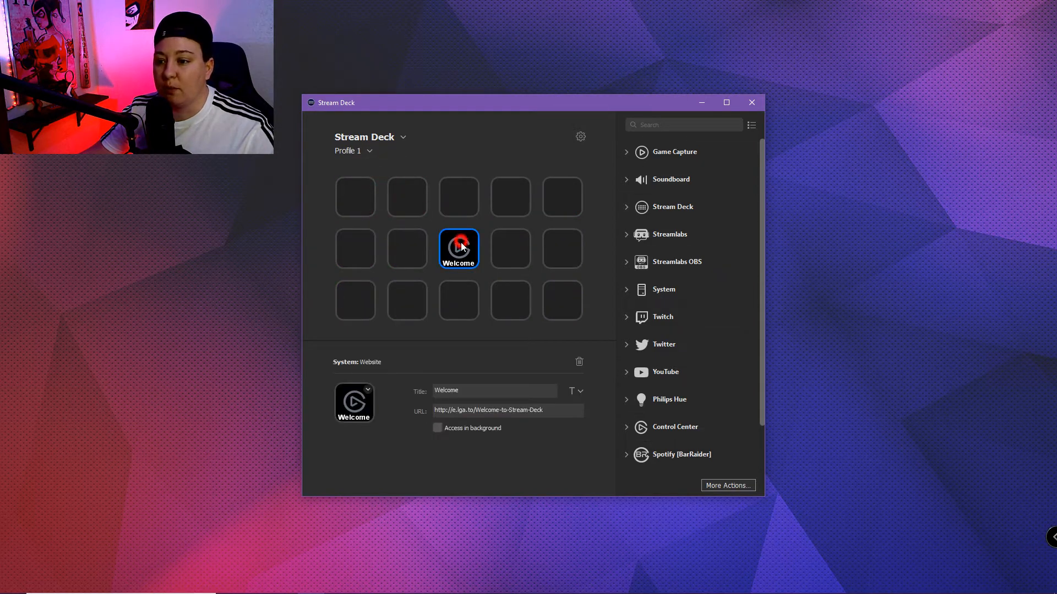
key("Delete")
Step: Create a folder on the first key of the top row and title it "Twitch Settings"
left_click(346, 197)
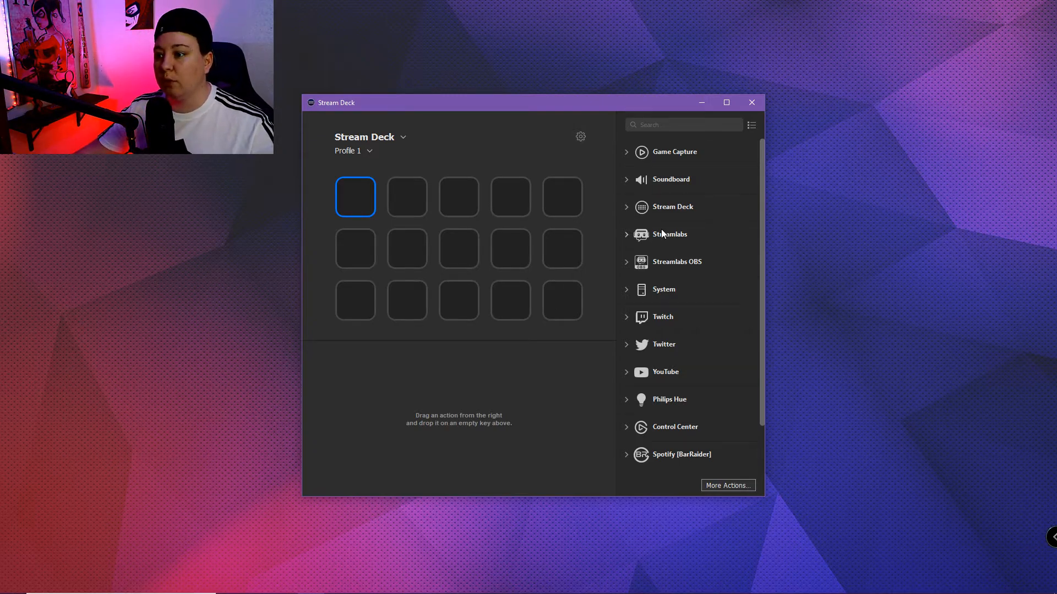
left_click(627, 207)
left_click_drag(689, 232, 356, 199)
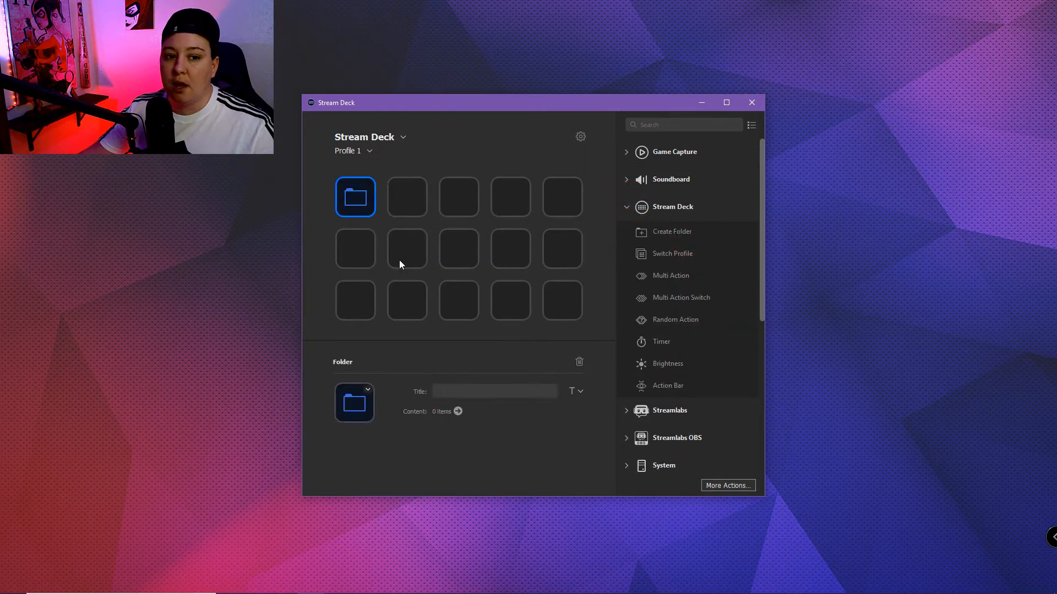
left_click(463, 392)
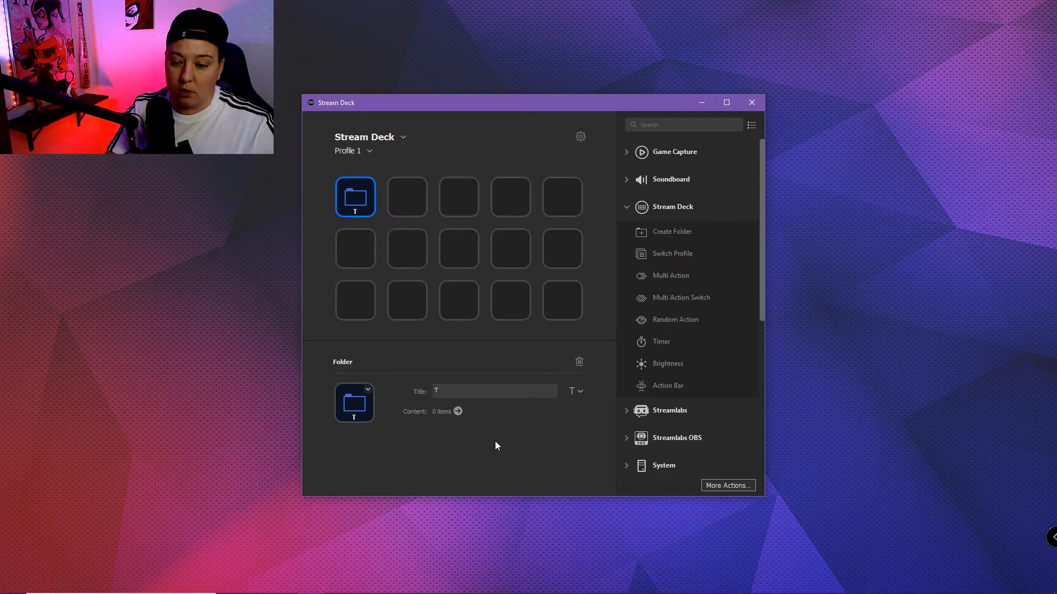
type("Twitch Settings")
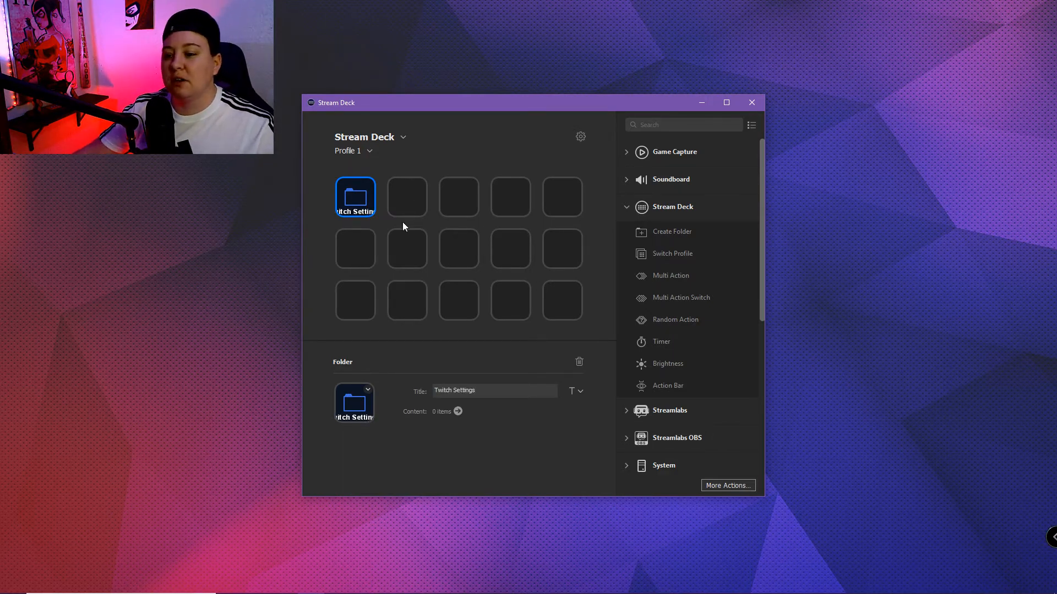
Step: Open the Twitch Settings folder and assign Twitch's Clear Chat action to the key beside the back arrow
double_click(364, 196)
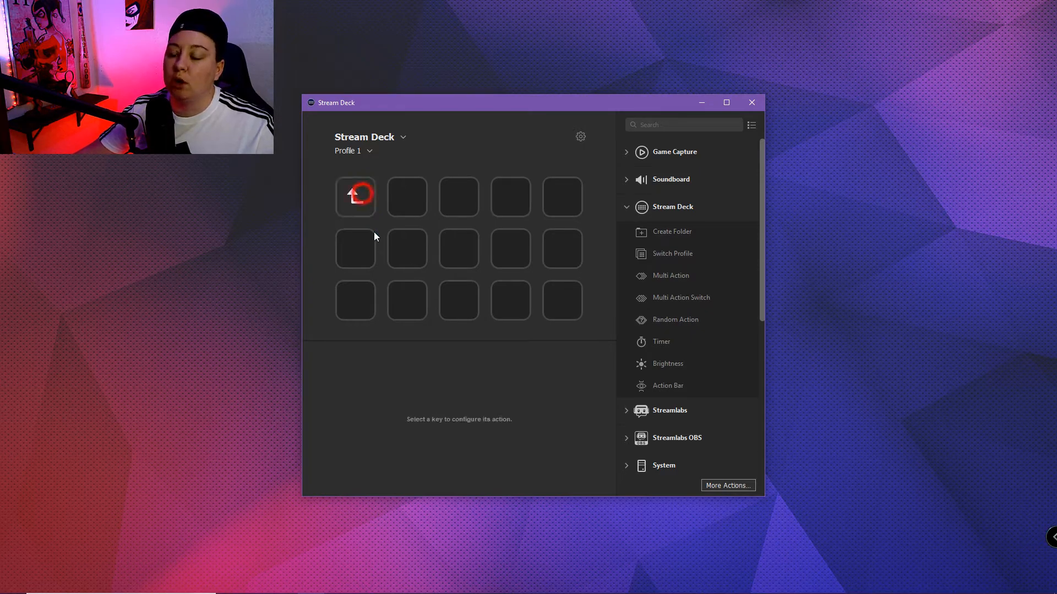
left_click(626, 207)
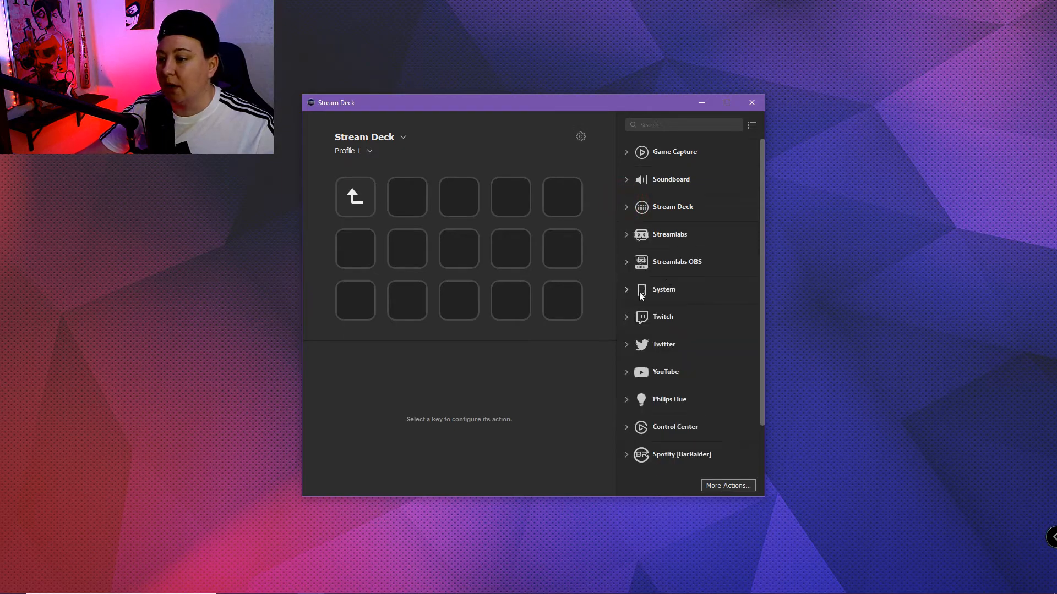
left_click(664, 318)
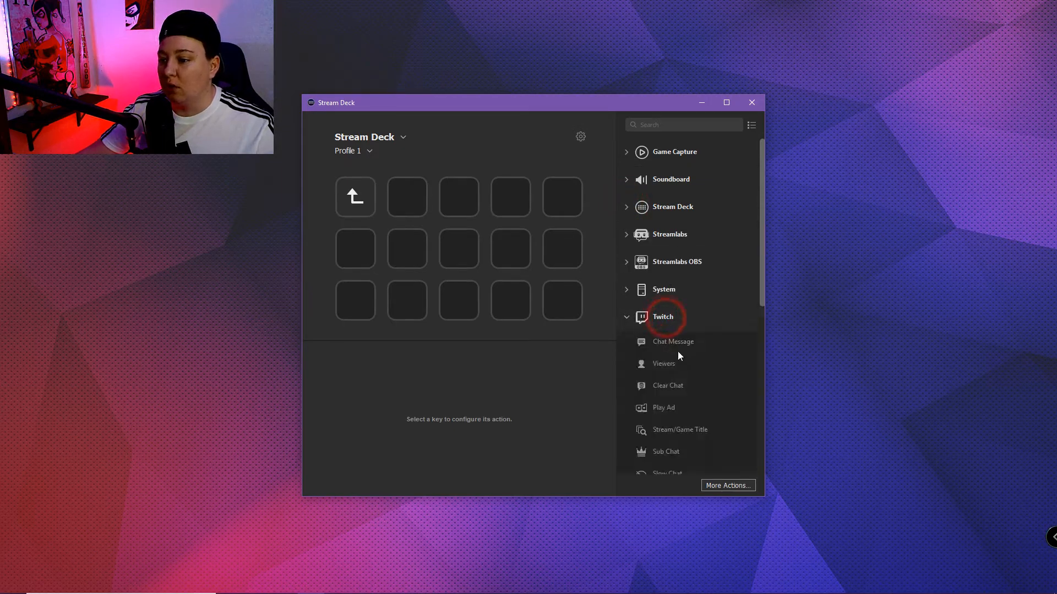
scroll(679, 355, "down", 5)
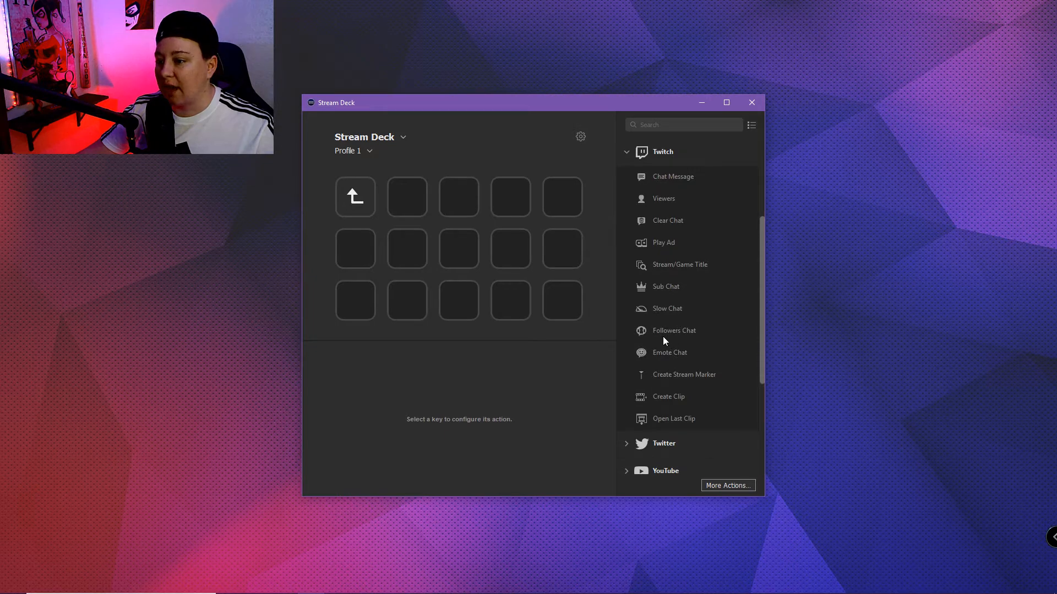
left_click_drag(675, 222, 421, 203)
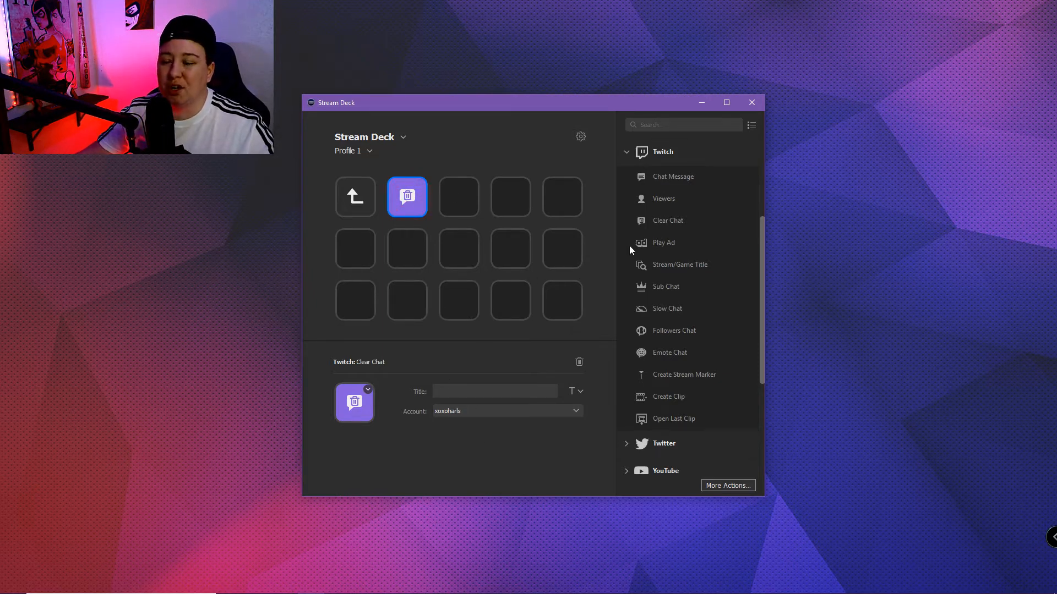
left_click(462, 389)
type("erwer")
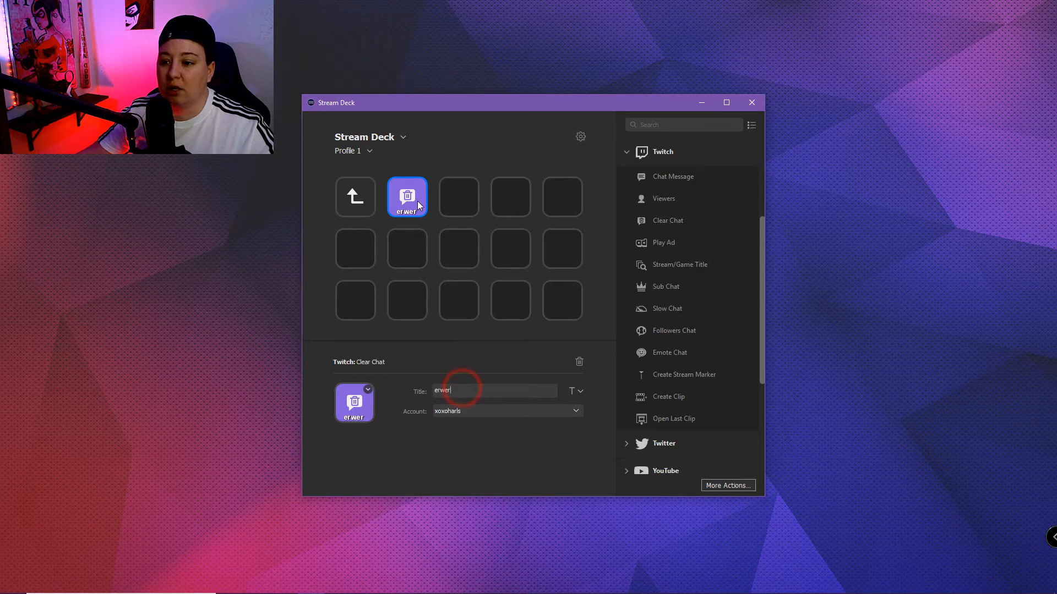
key("BackSpace")
key("BackSpace")
key("BackSpace")
key("BackSpace")
key("BackSpace")
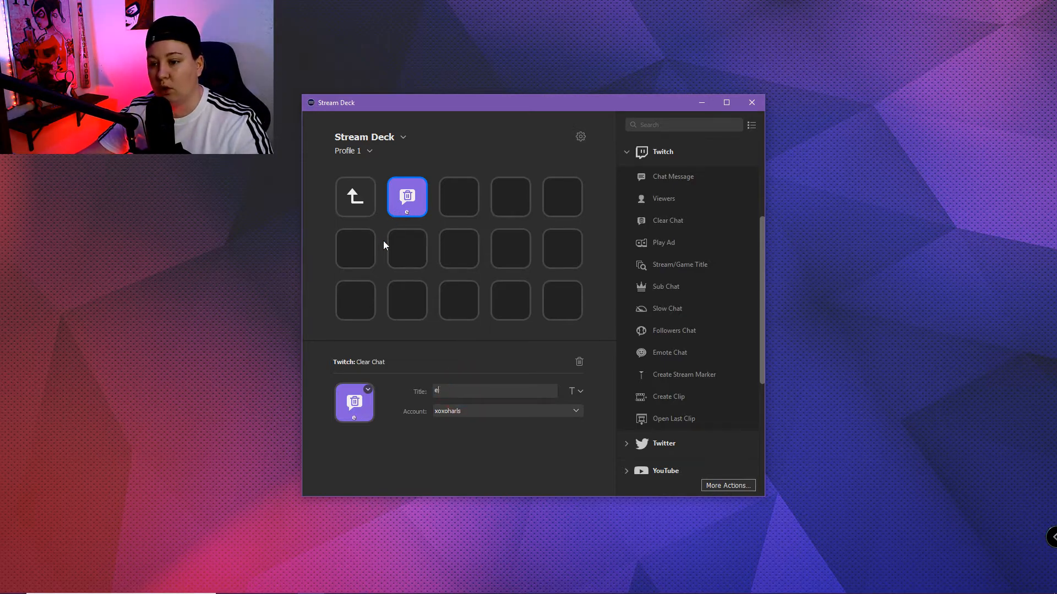
left_click(499, 410)
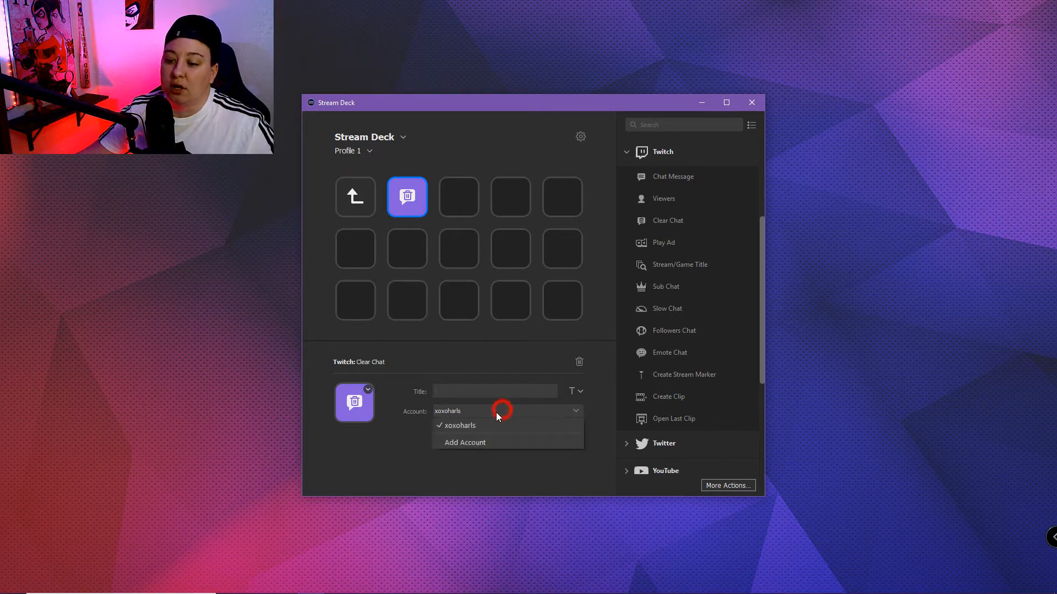
left_click(469, 430)
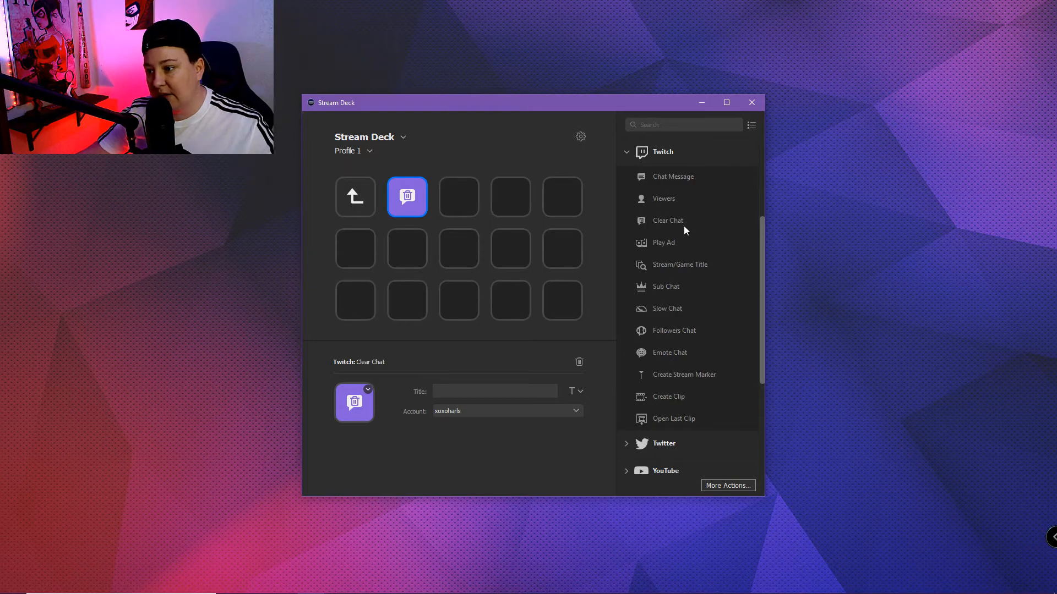
Step: Add the Twitch Play Ad and Create Stream Marker actions to the two keys after Clear Chat, and leave the folder
left_click_drag(667, 242, 460, 204)
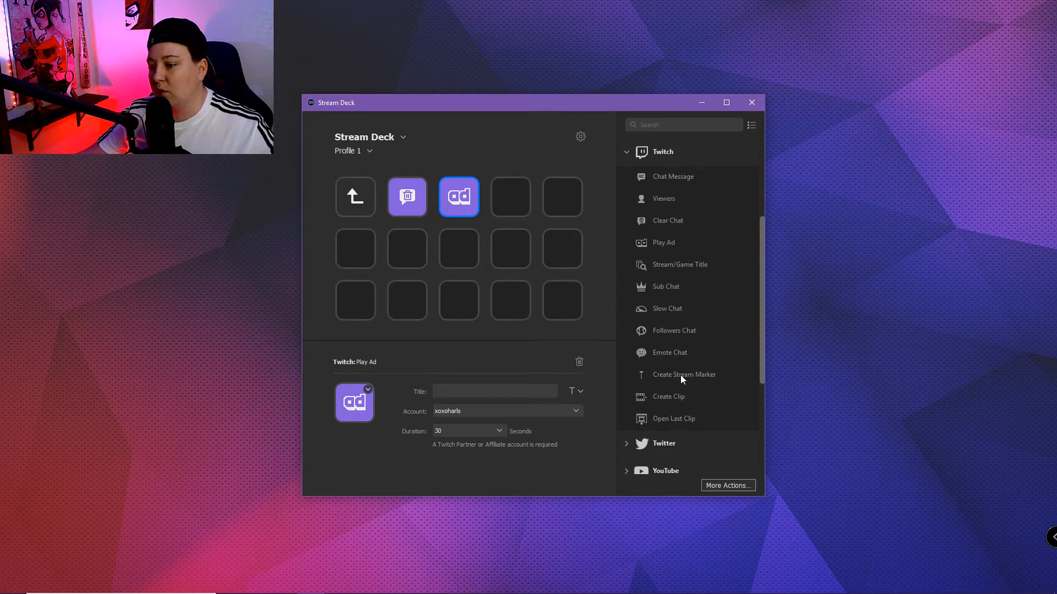
mouse_move(681, 375)
left_mouse_down()
mouse_move(647, 371)
mouse_move(517, 240)
mouse_move(510, 196)
left_mouse_up()
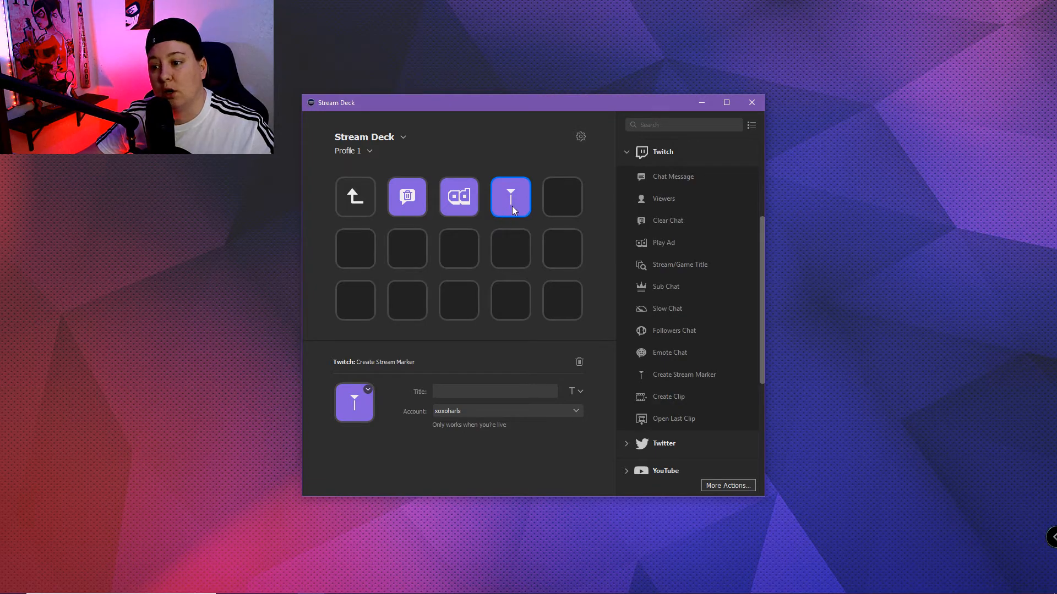
double_click(361, 193)
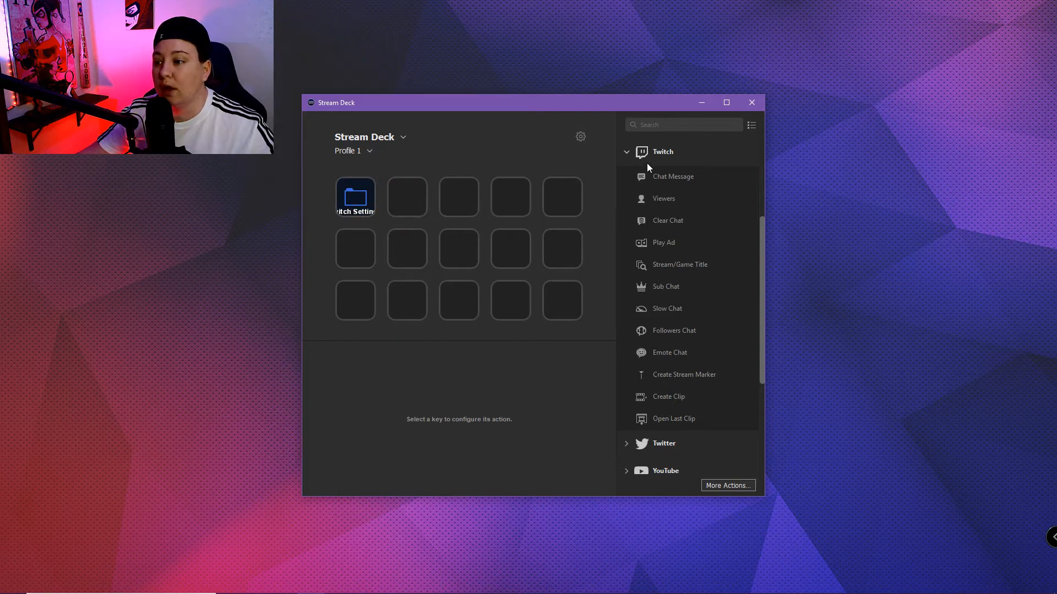
Step: Create a second folder on the key beside the Twitch Settings folder
left_click(626, 151)
scroll(641, 181, "up", 1)
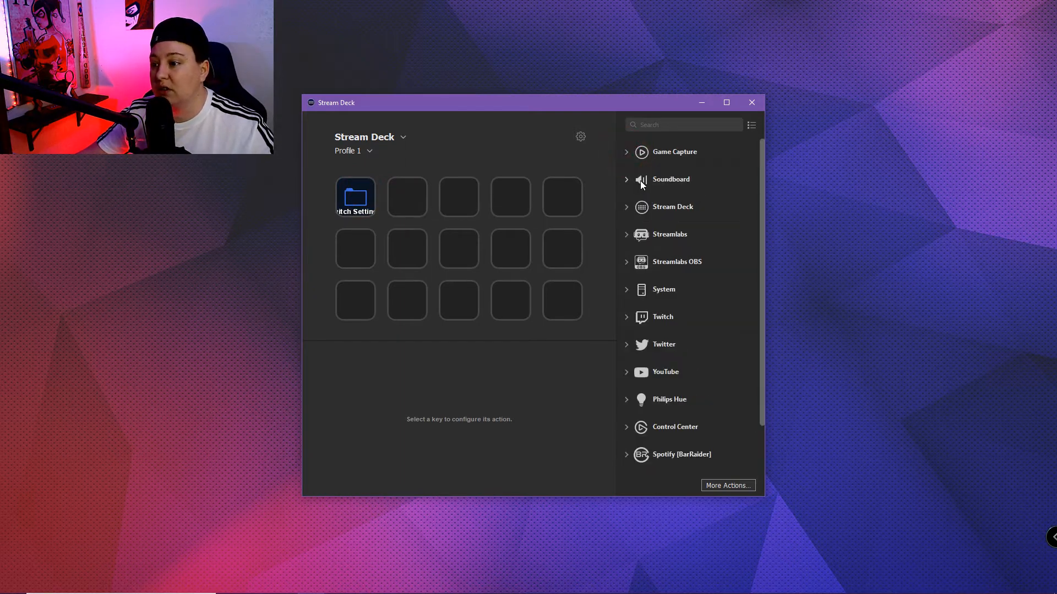
left_click(628, 208)
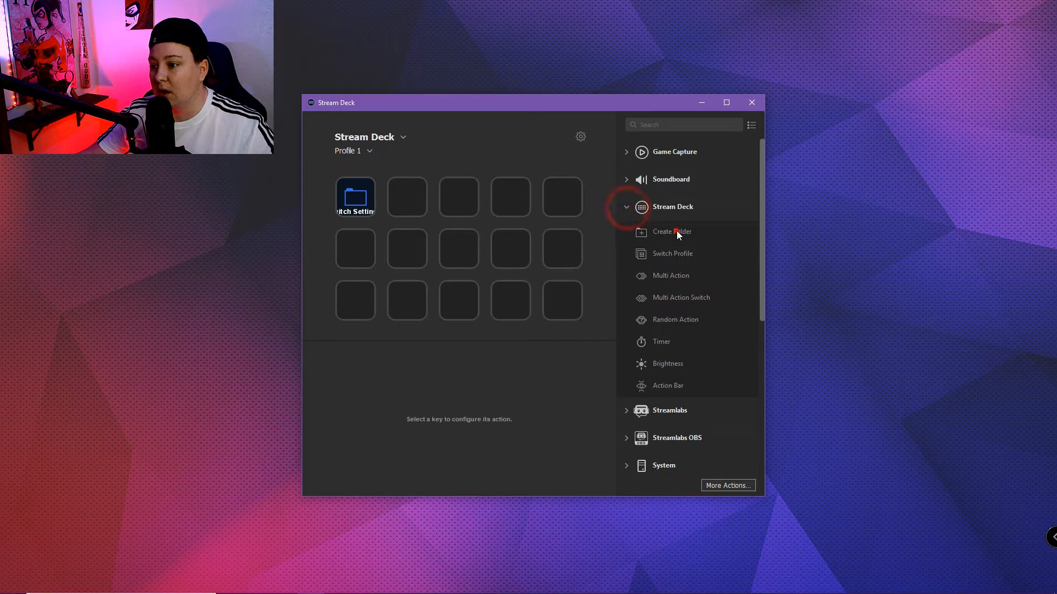
left_click_drag(675, 230, 408, 201)
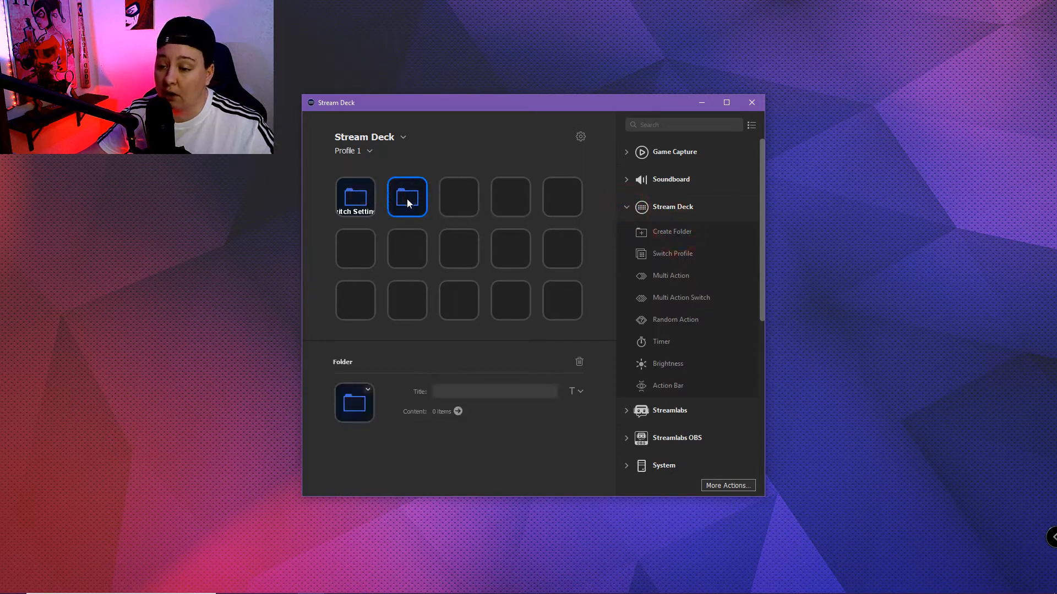
left_click(407, 202)
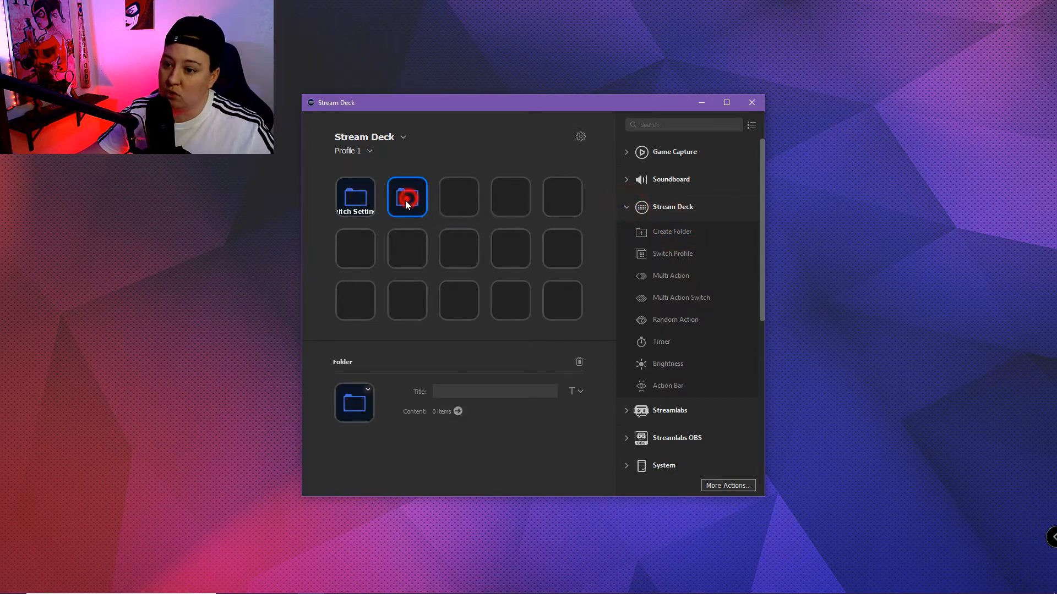
Step: Open the untitled second folder and assign Twitch's Chat Message action to the key beside the back arrow
double_click(408, 202)
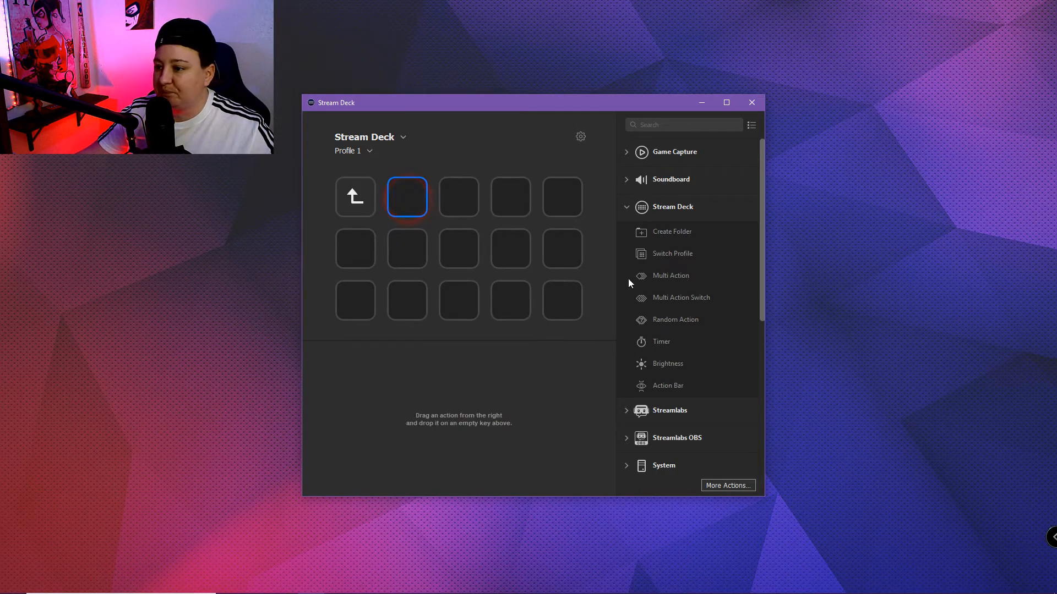
left_click(627, 208)
left_click(626, 317)
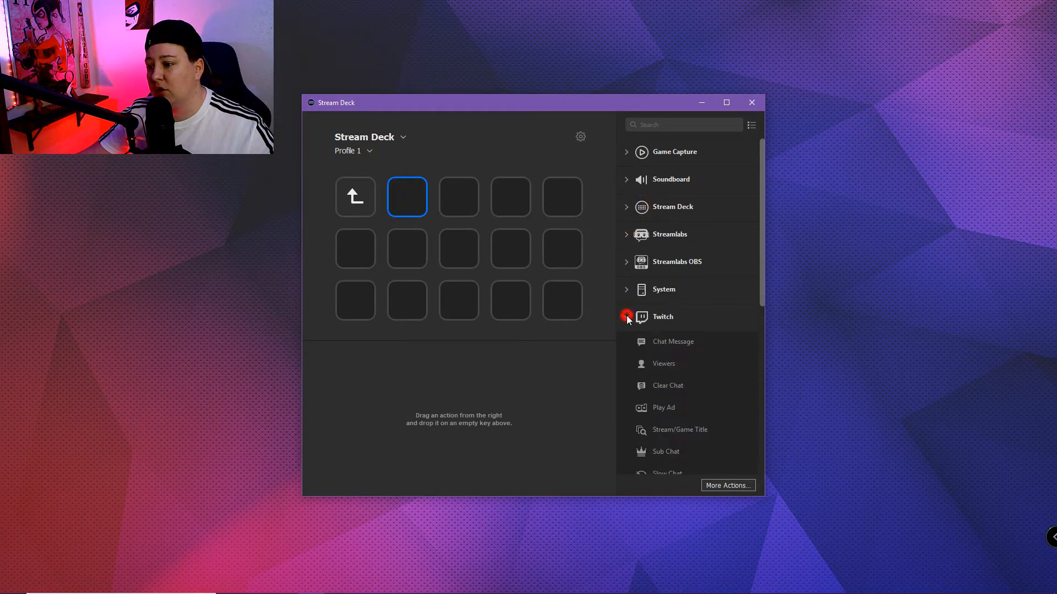
left_click_drag(679, 344, 415, 197)
Step: Title the Chat Message key "My Mouse" and set its message to "I use the Corsair Scimitar"
left_click(467, 393)
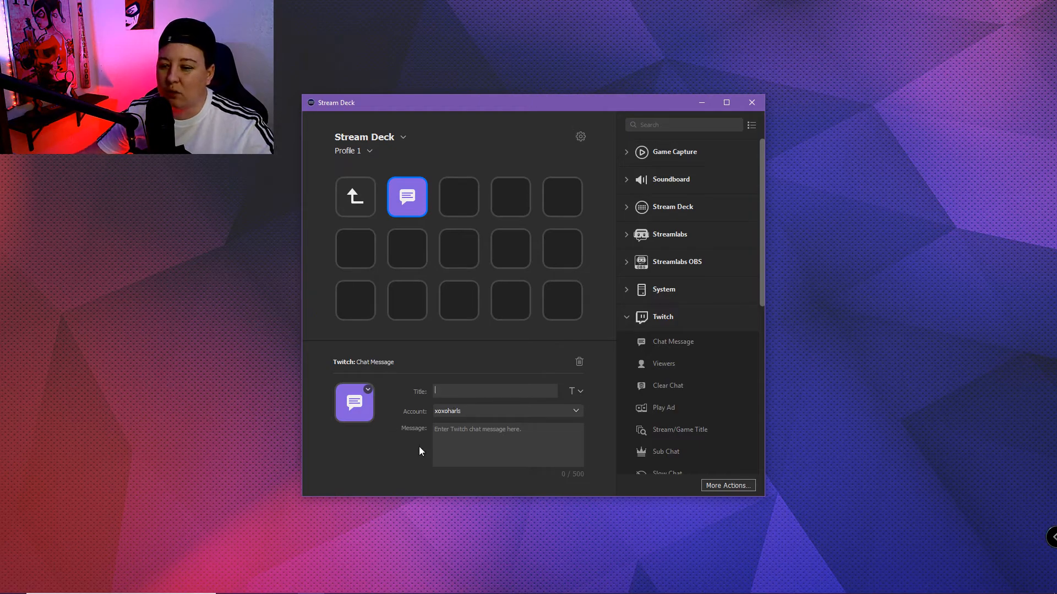
left_click(468, 429)
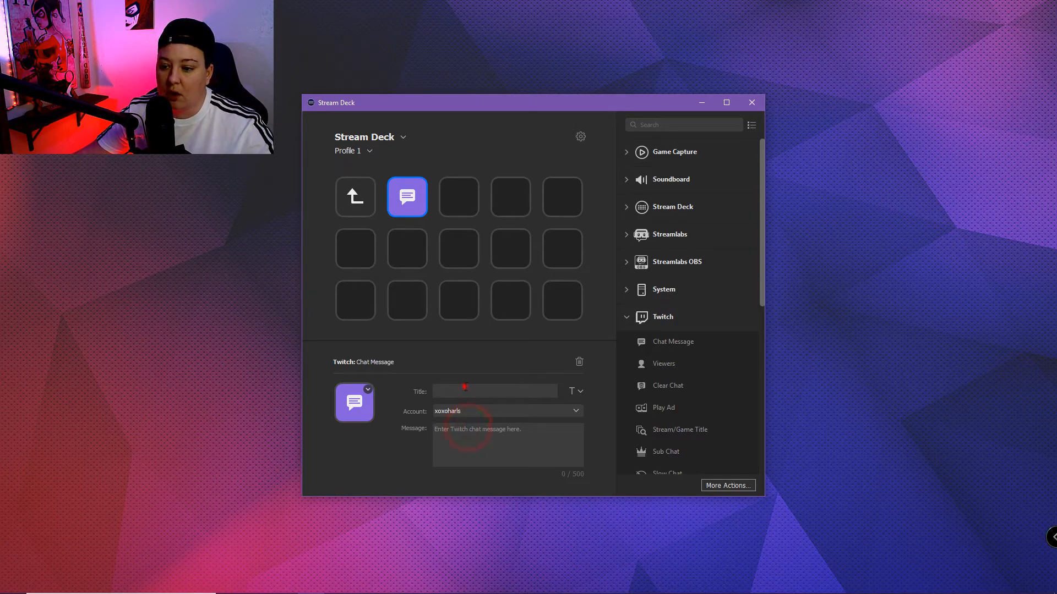
type("My Mouse")
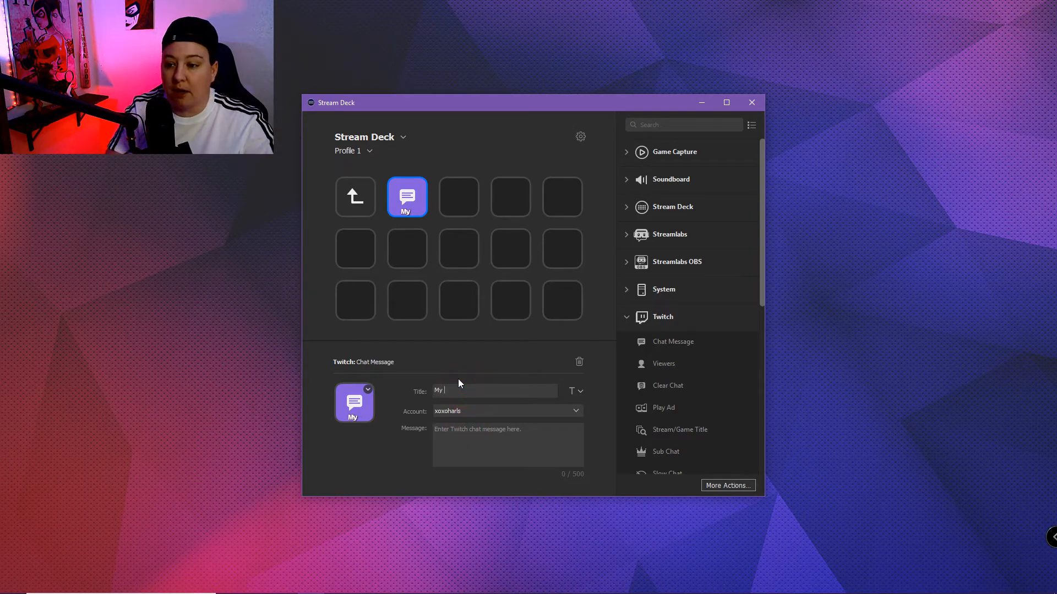
left_click(504, 433)
type("I ")
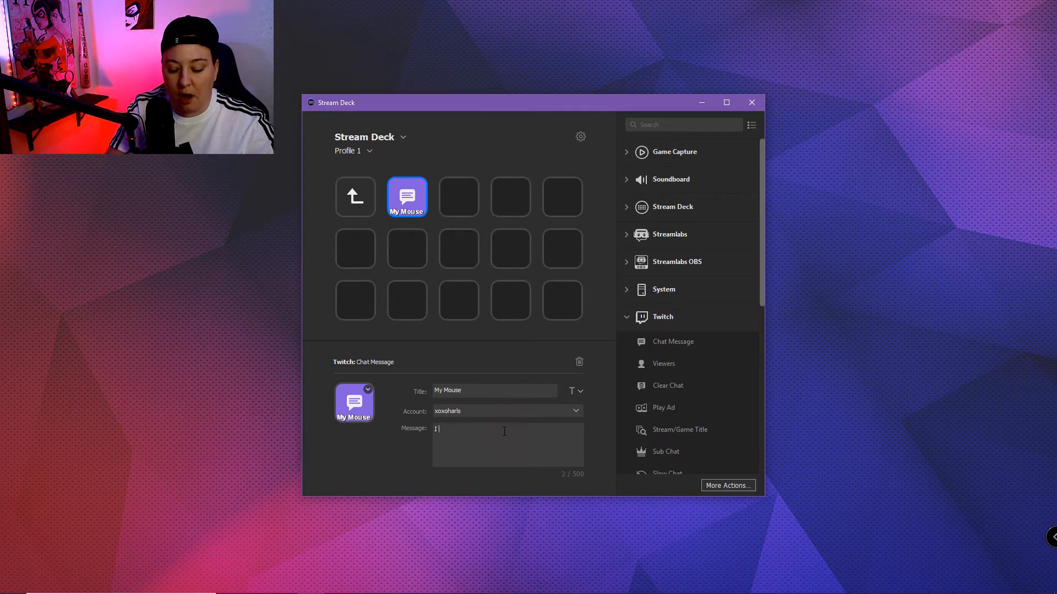
type("use the Cor")
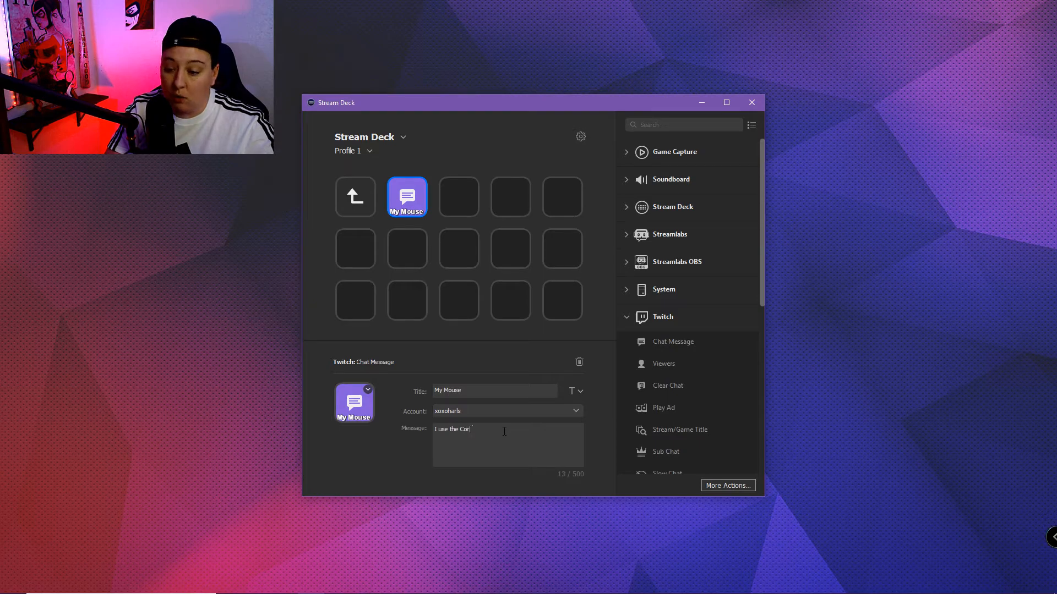
type("sair Sci")
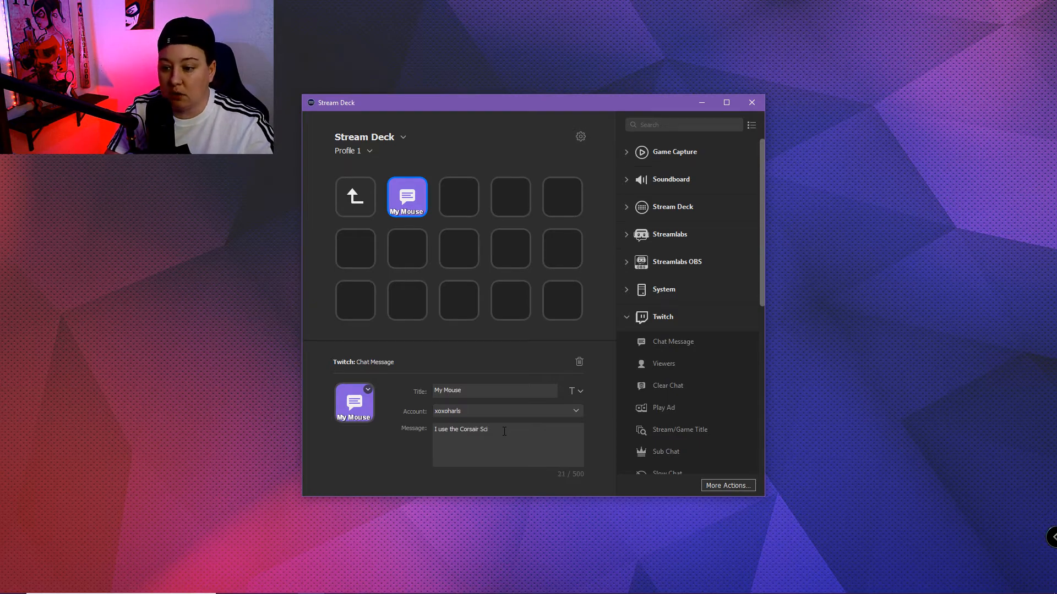
type("mi")
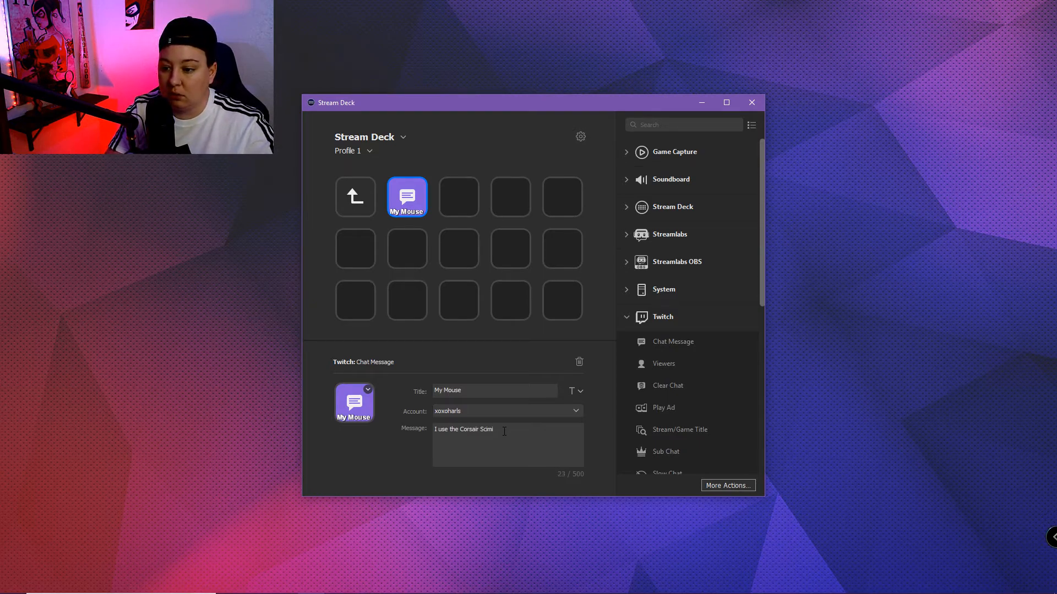
type("itar")
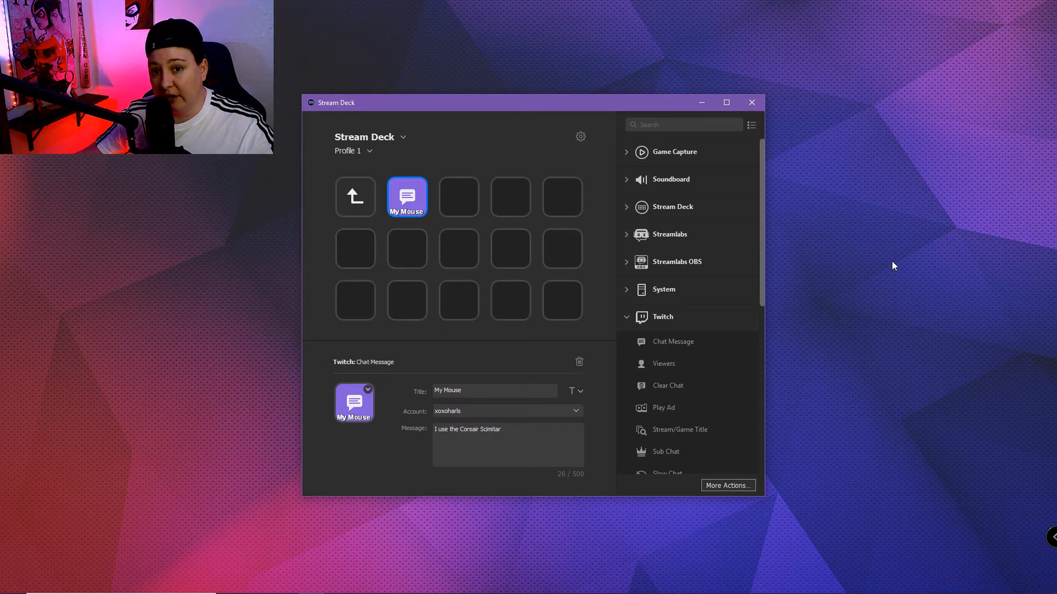
Step: Leave the chat message folder, create a third folder on the key after the two existing folders, and open it
double_click(355, 211)
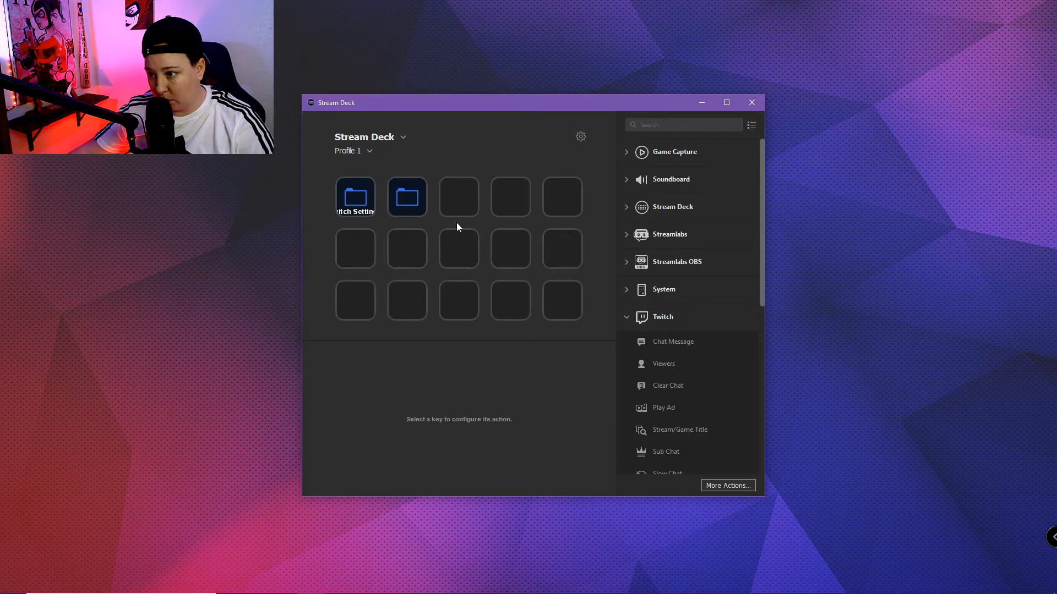
left_click(627, 207)
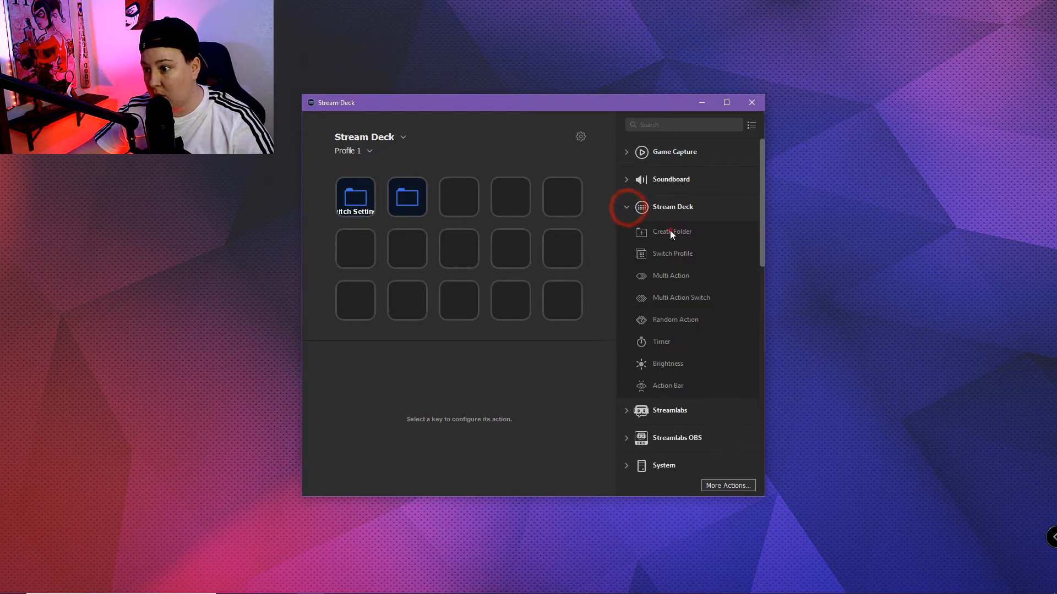
left_click_drag(669, 230, 476, 197)
double_click(461, 200)
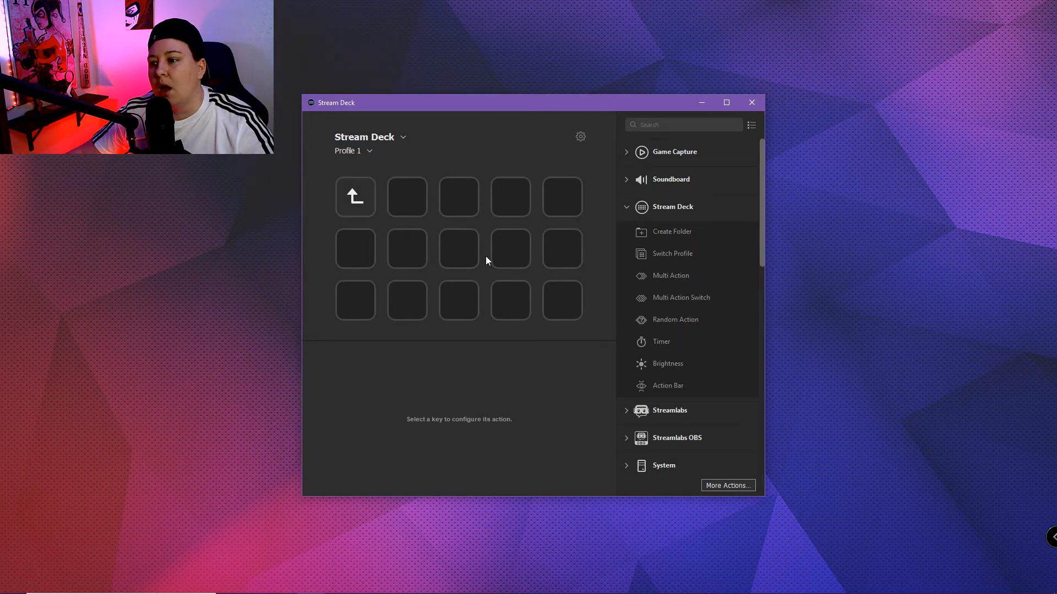
Step: Assign the System Website action to the key beside the back arrow
left_click(627, 207)
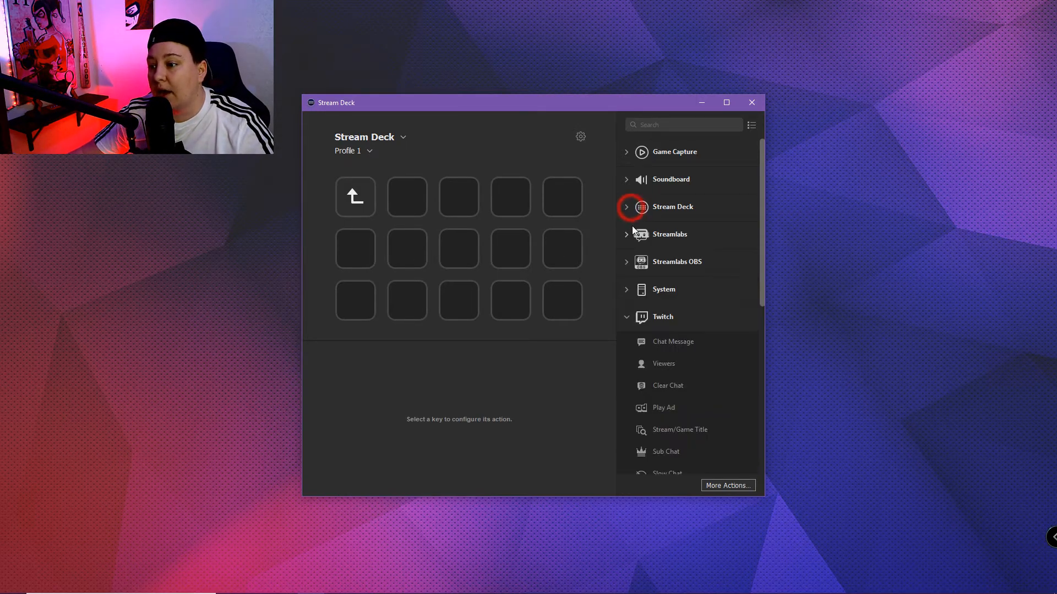
left_click(626, 318)
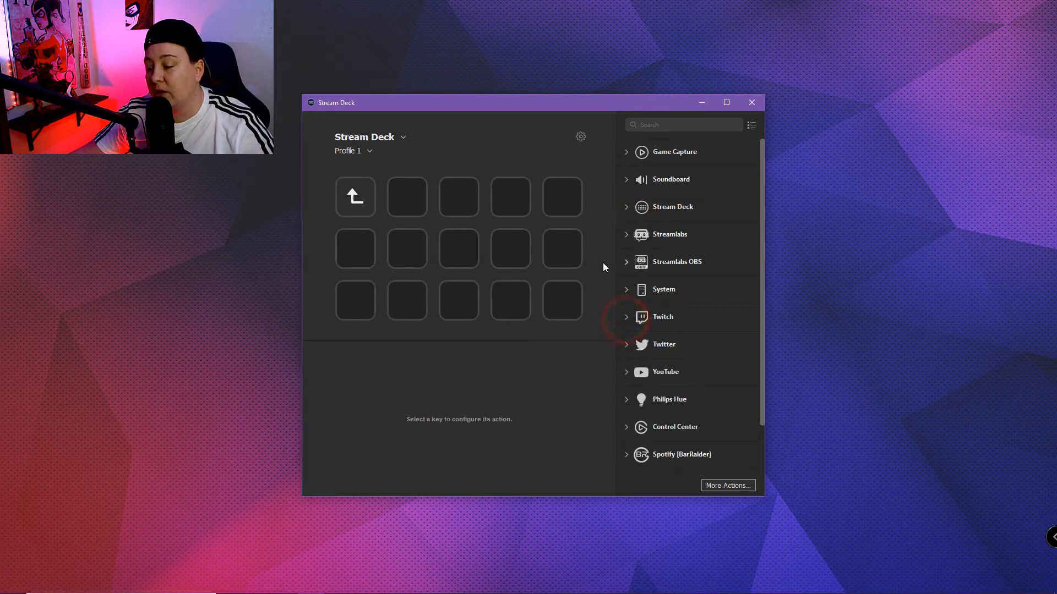
left_click(627, 290)
left_click_drag(661, 312, 417, 199)
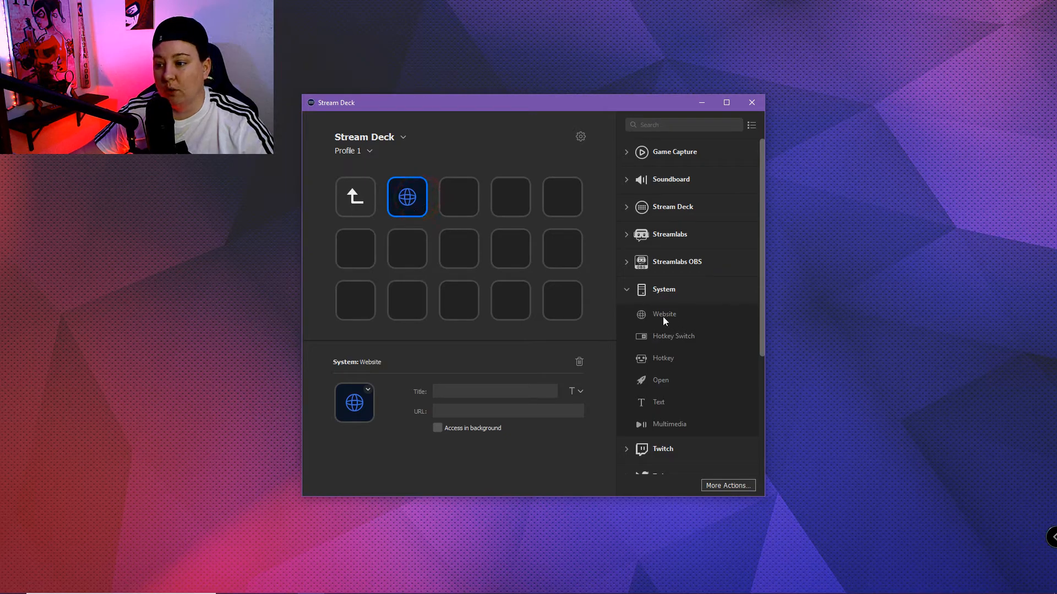
left_click(469, 390)
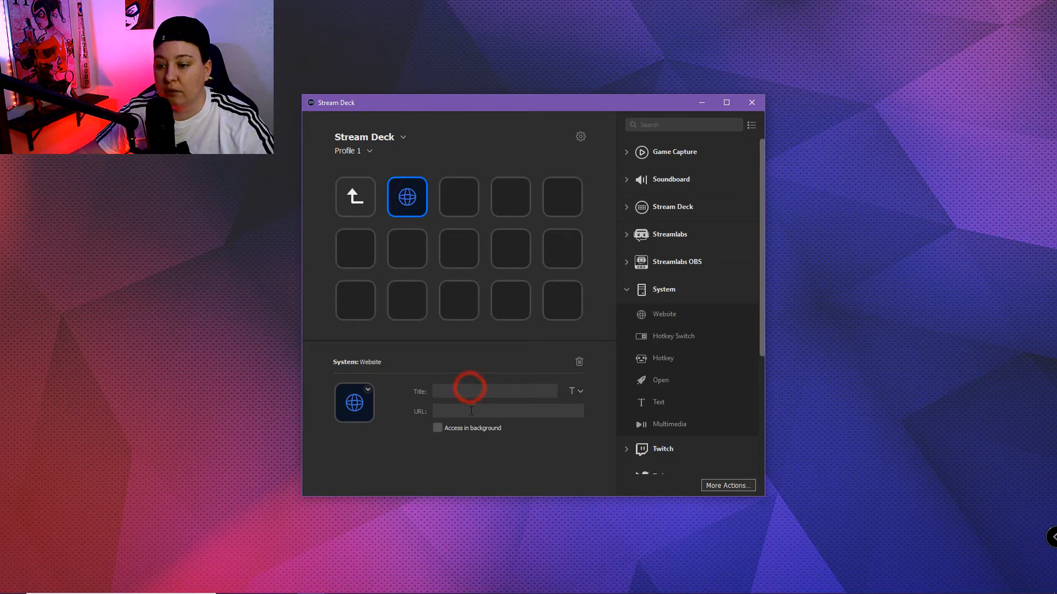
left_click(468, 410)
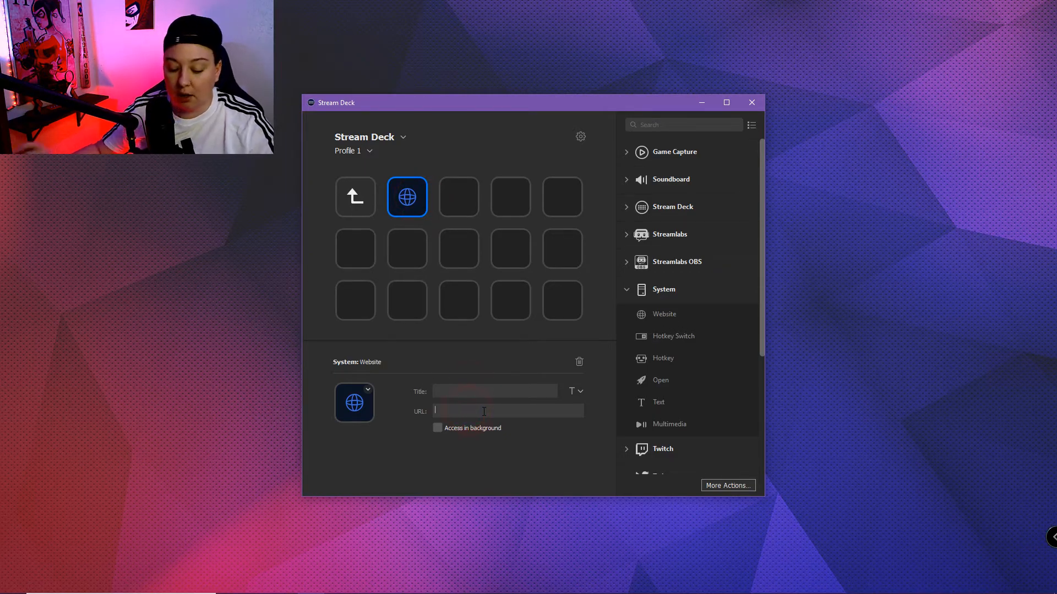
type("www")
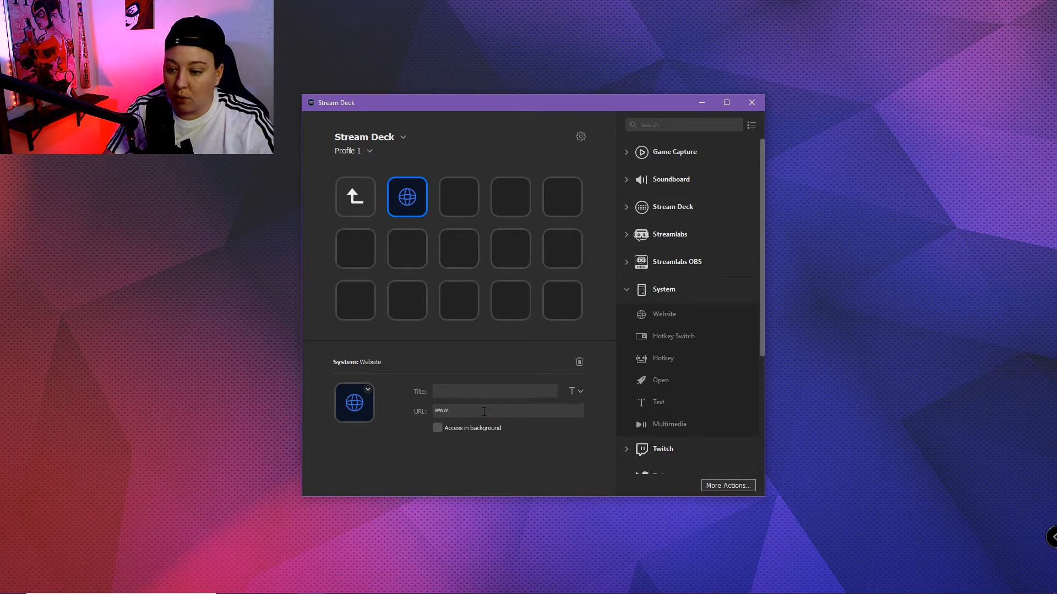
type(".twitch.c")
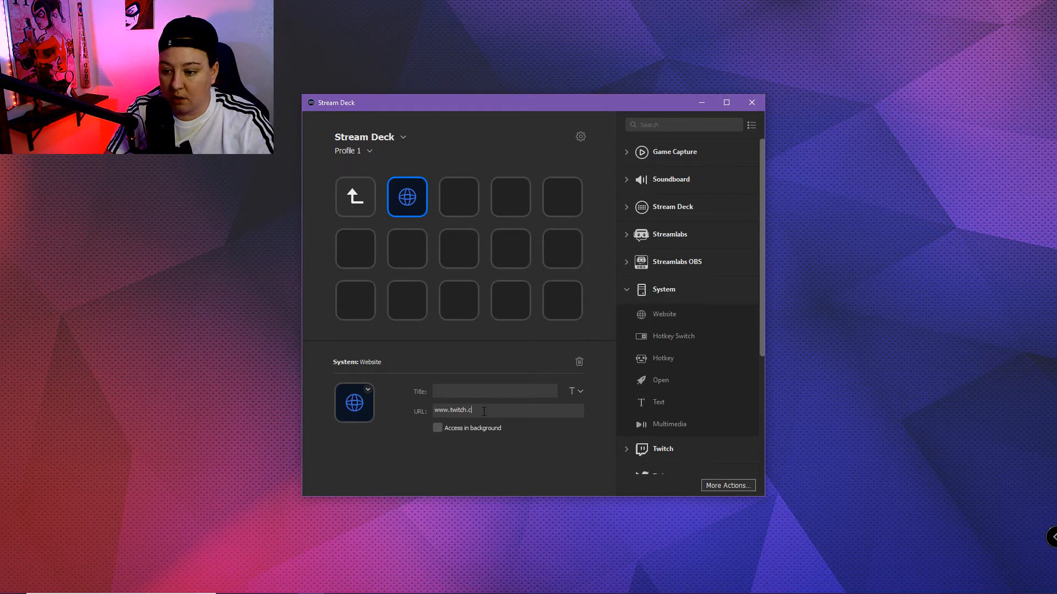
type("om")
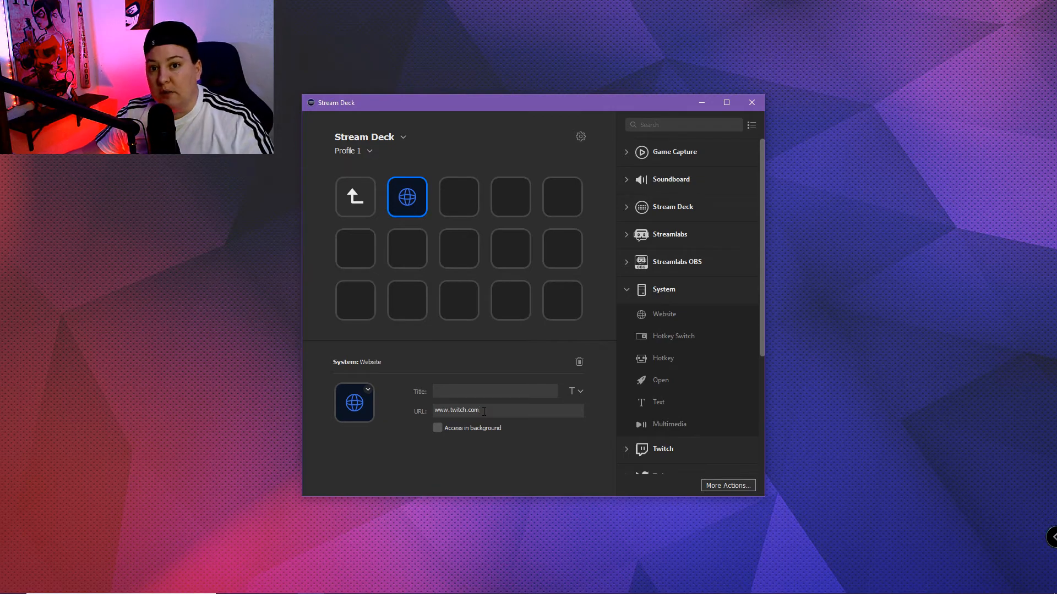
double_click(368, 205)
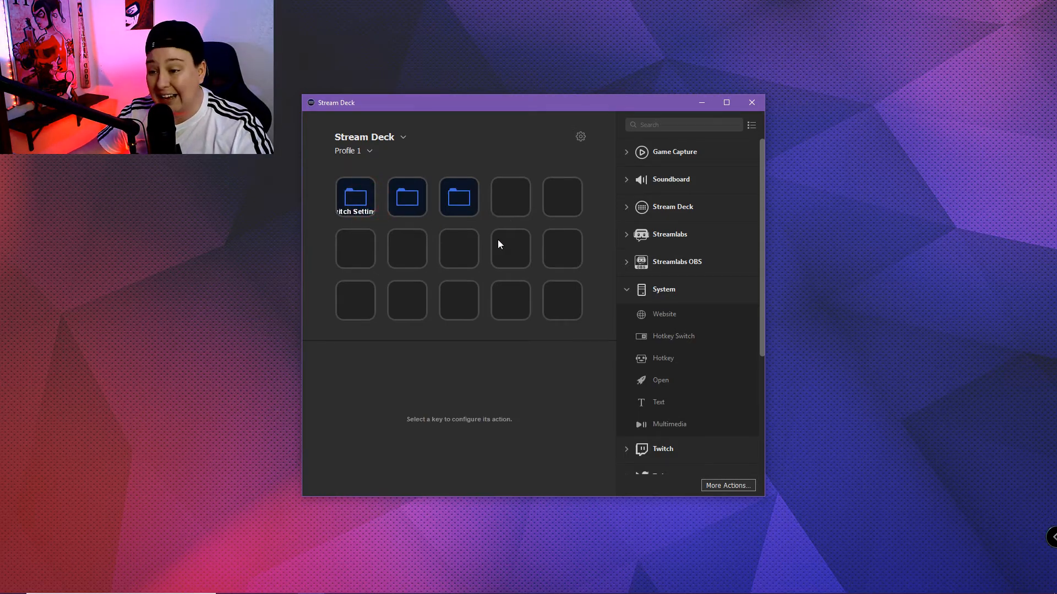
Step: Create a fourth folder on the next free key of the top row and open it
left_click(631, 290)
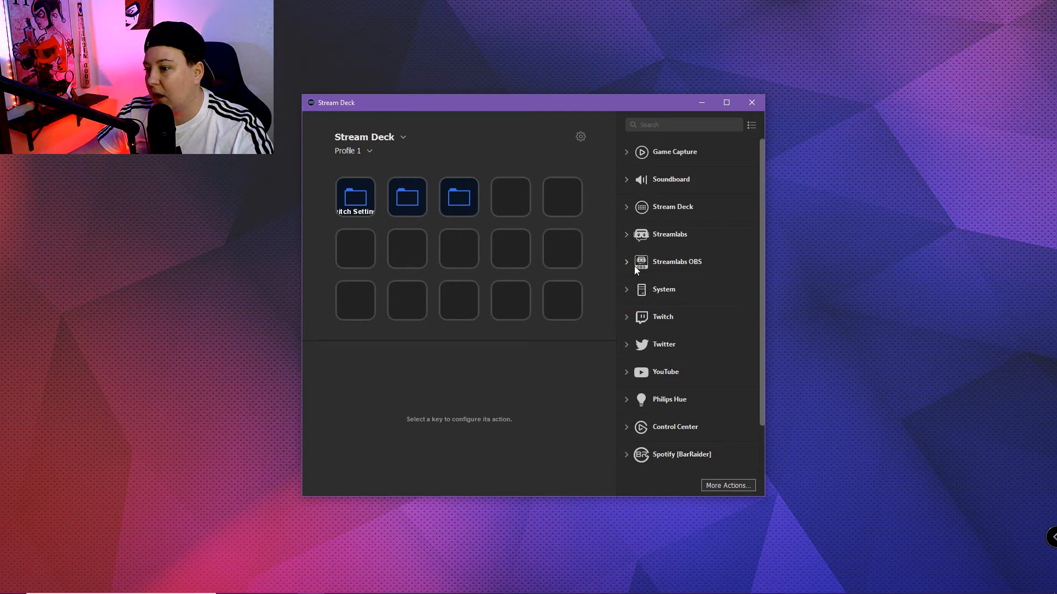
left_click(626, 207)
left_click_drag(663, 232, 523, 208)
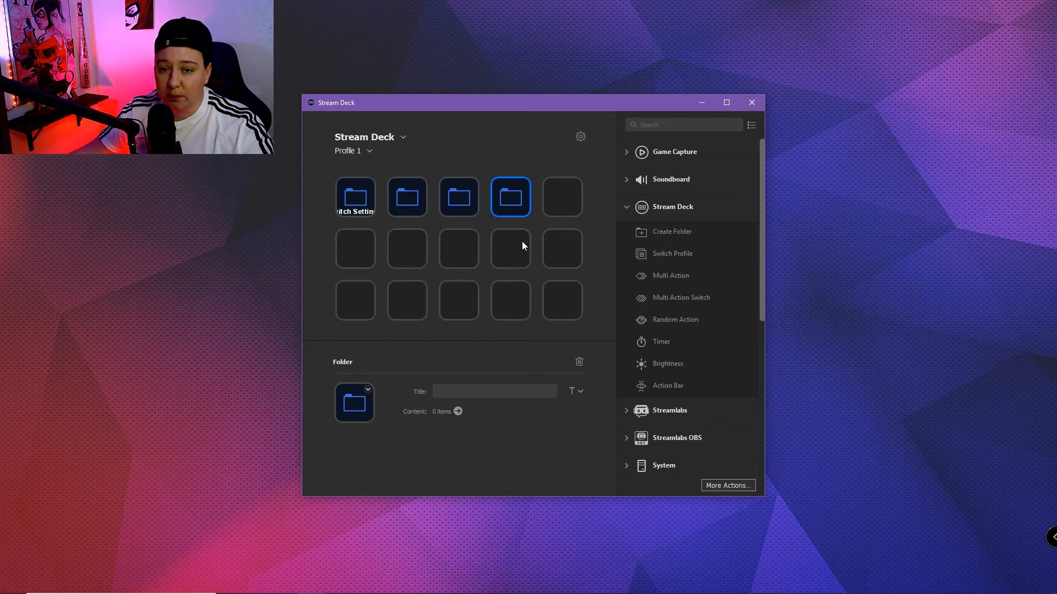
double_click(510, 199)
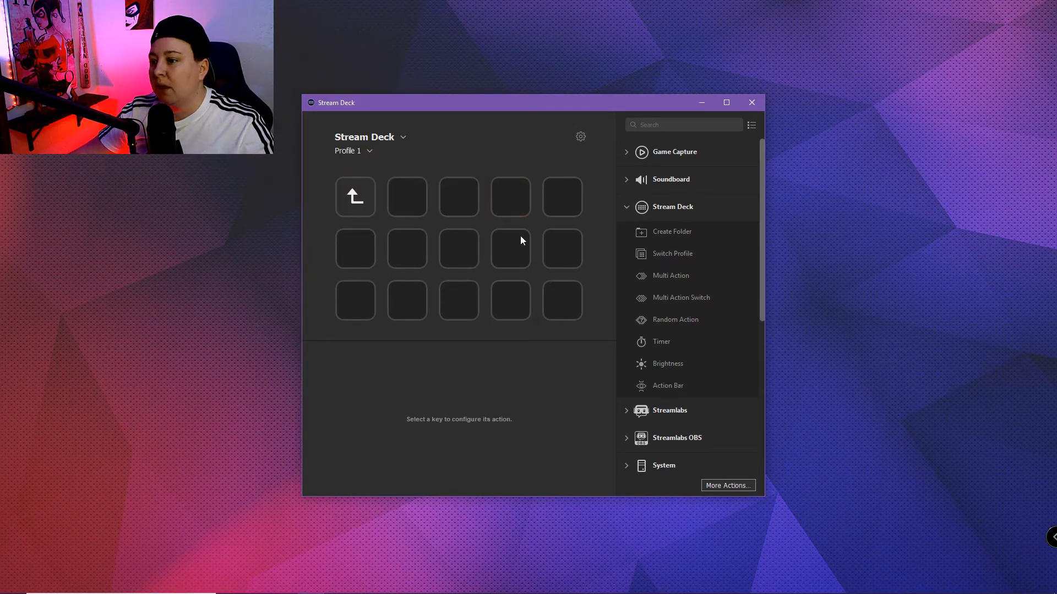
Step: Browse the most popular plugins in the More Actions catalogue, then close the catalogue
left_click(629, 207)
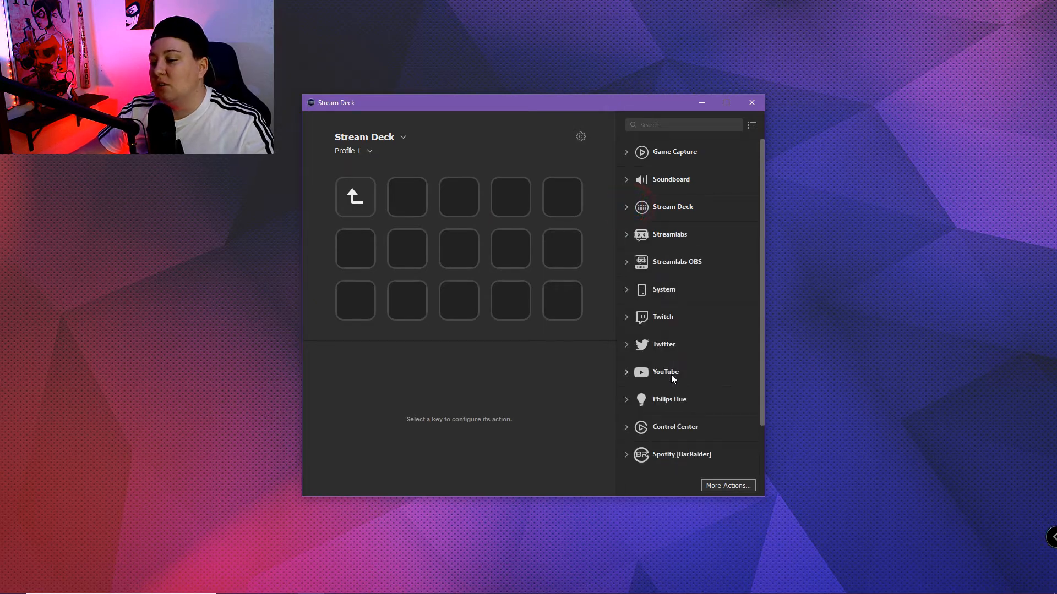
scroll(679, 380, "down", 2)
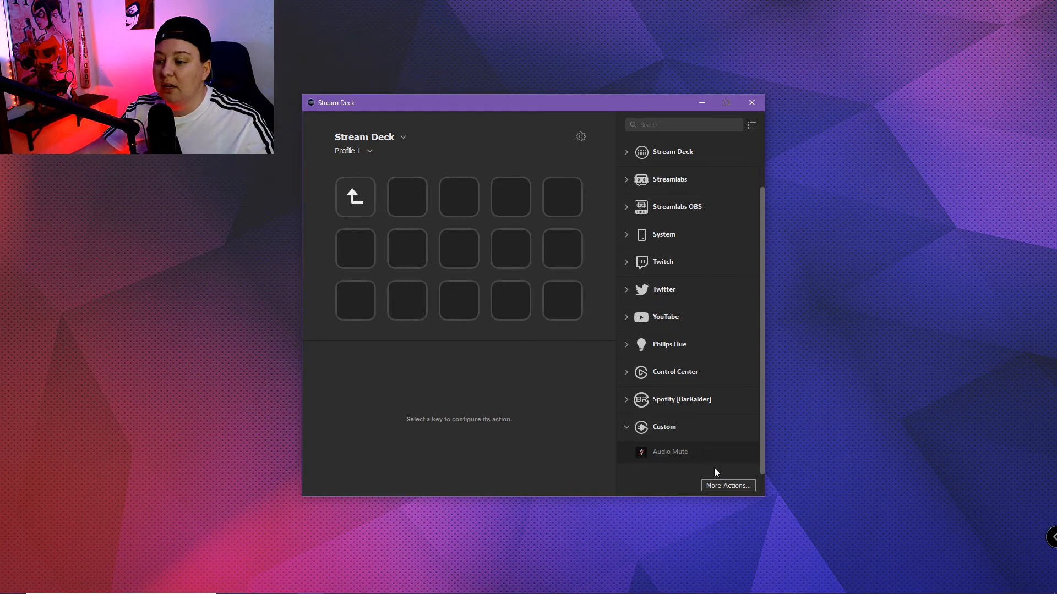
left_click(721, 484)
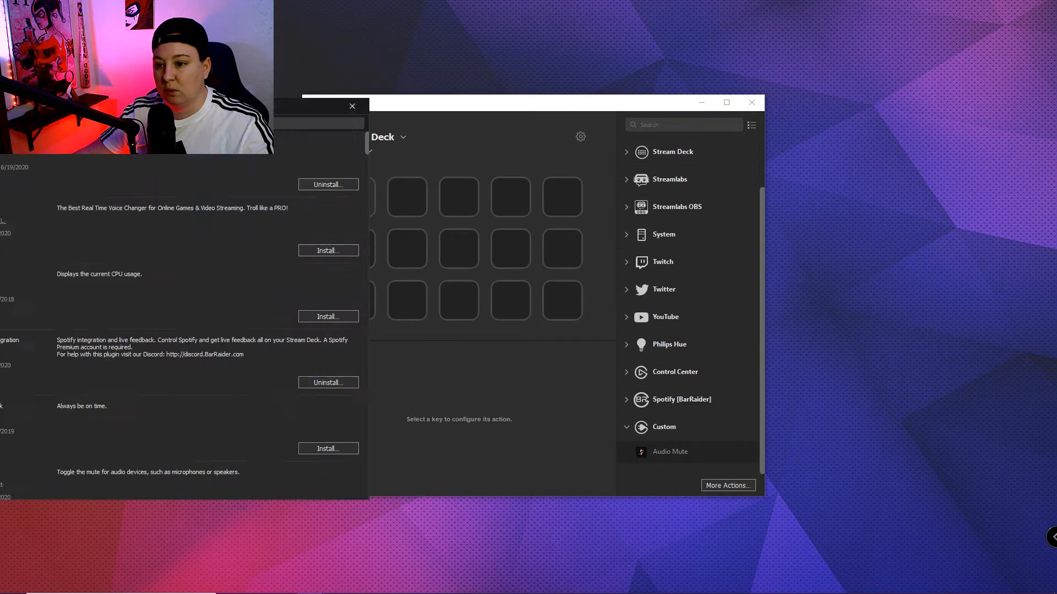
left_click_drag(745, 117, 614, 66)
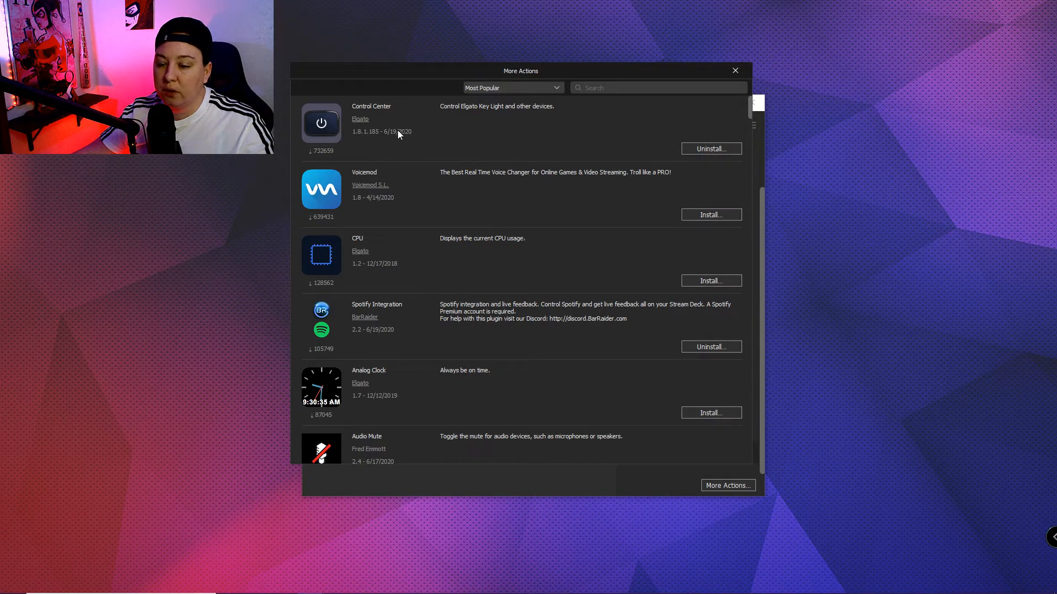
scroll(435, 237, "down", 6)
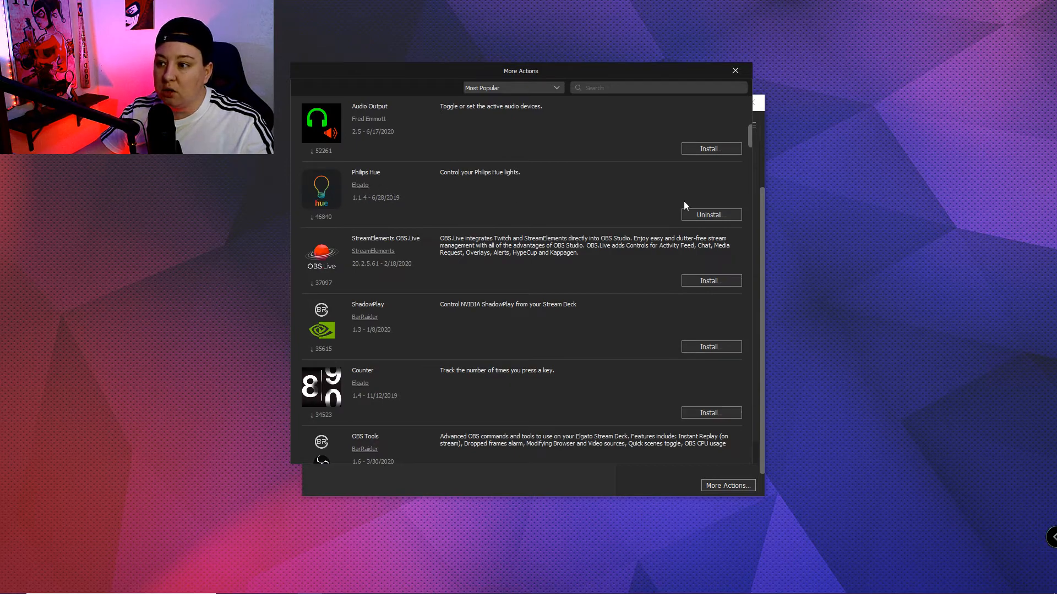
scroll(384, 246, "down", 6)
scroll(388, 265, "down", 15)
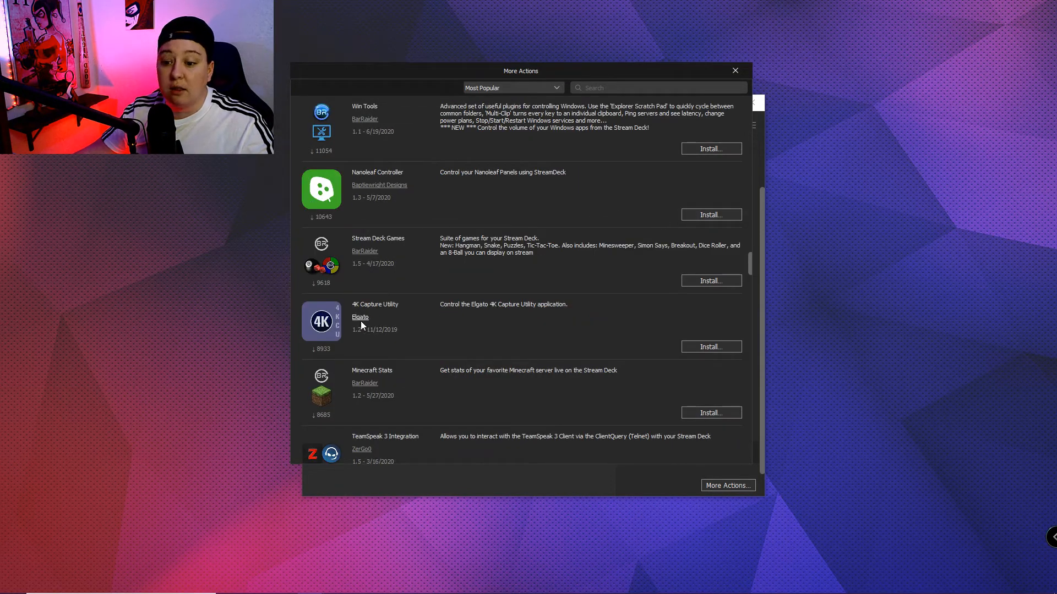
scroll(393, 385, "down", 5)
scroll(391, 382, "down", 10)
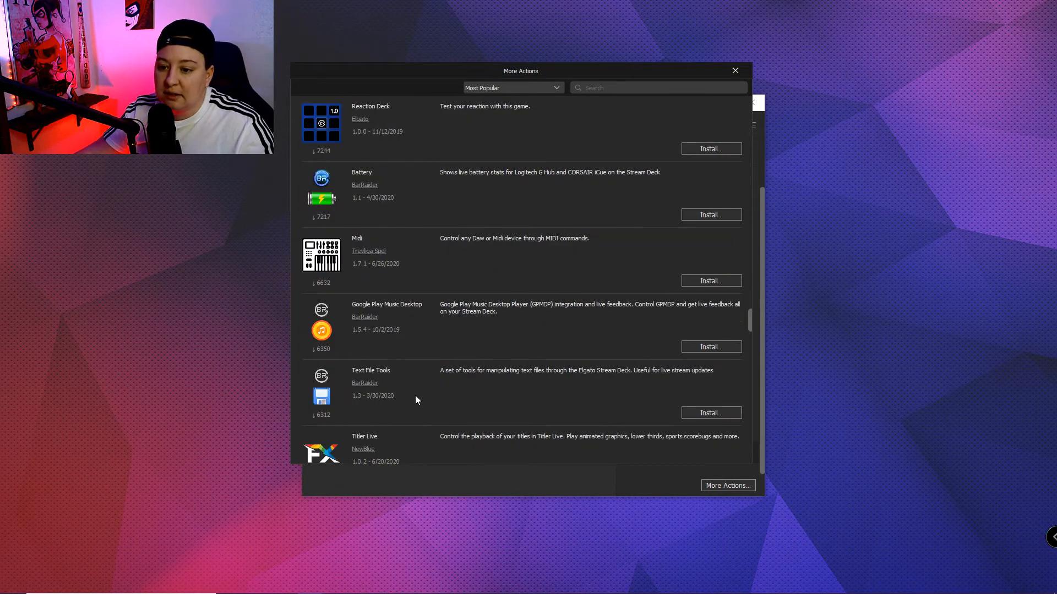
left_click(735, 69)
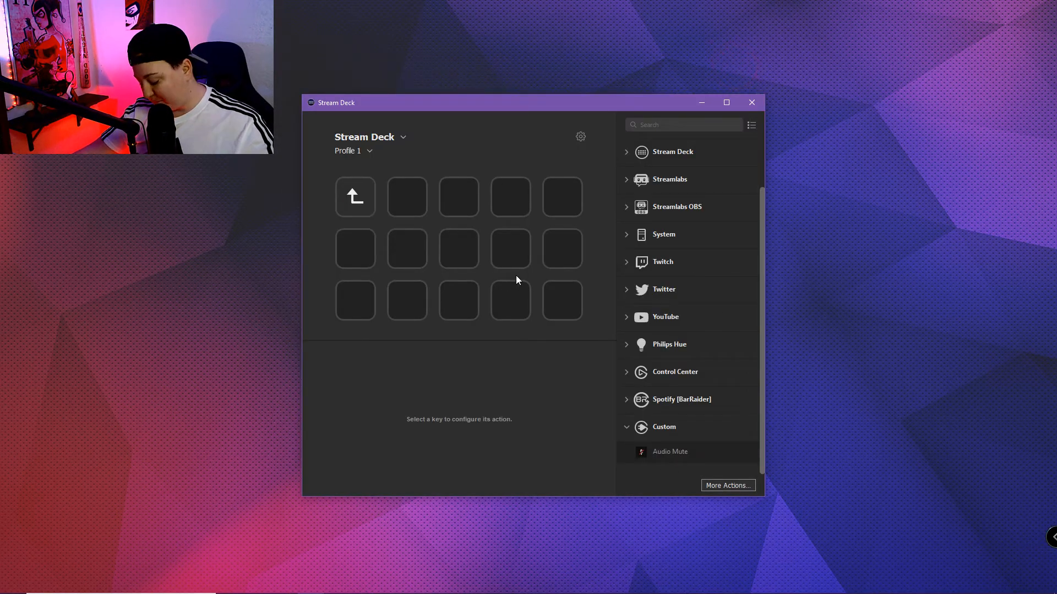
Step: Assign the Philips Hue On / Off action to the key beside the back arrow and check its Bridge and Lights options
left_click(629, 344)
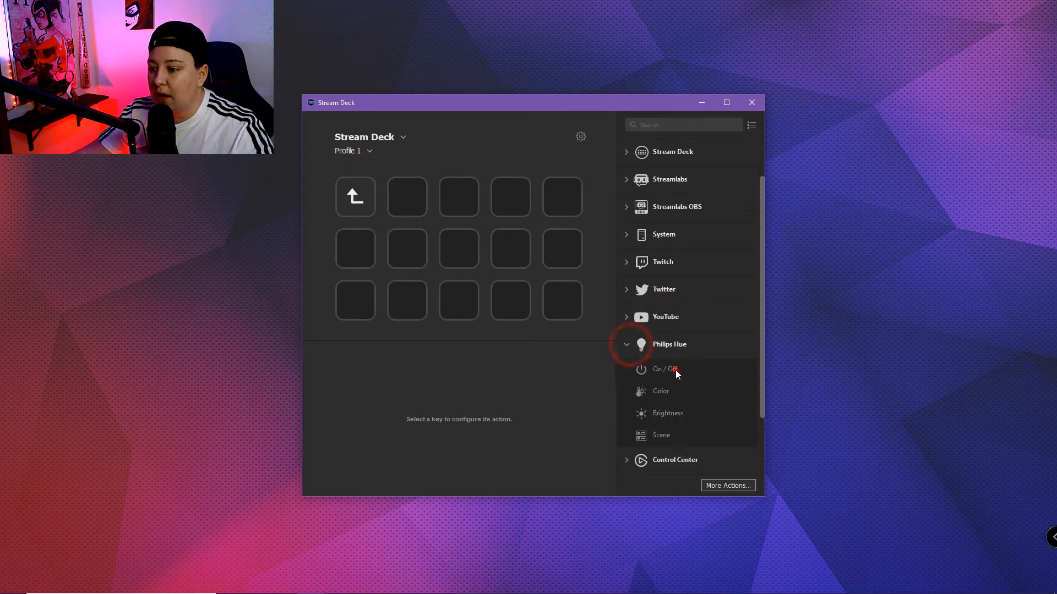
left_click_drag(675, 369, 408, 199)
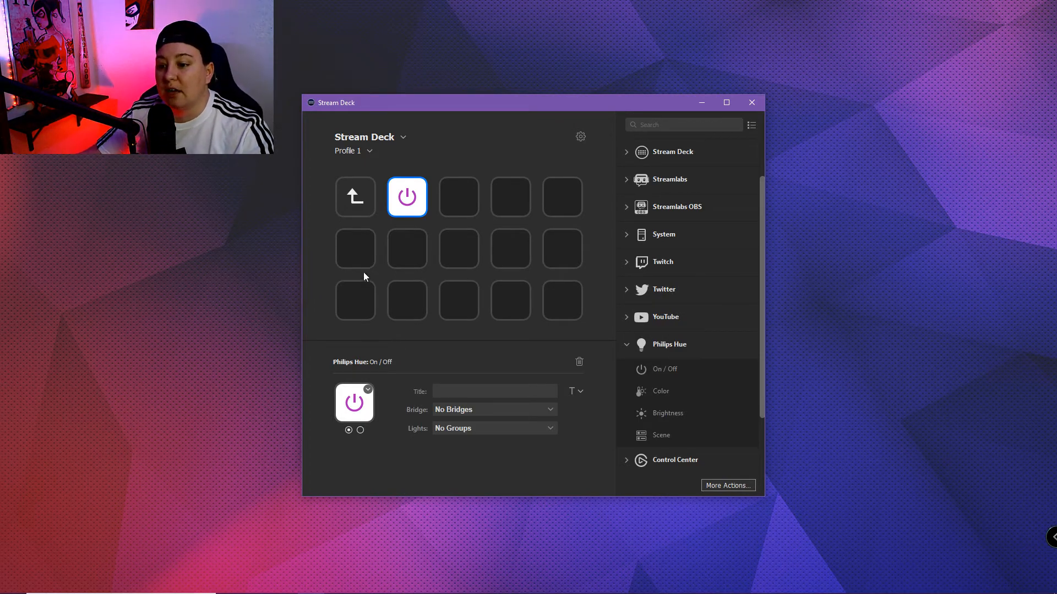
left_click(480, 409)
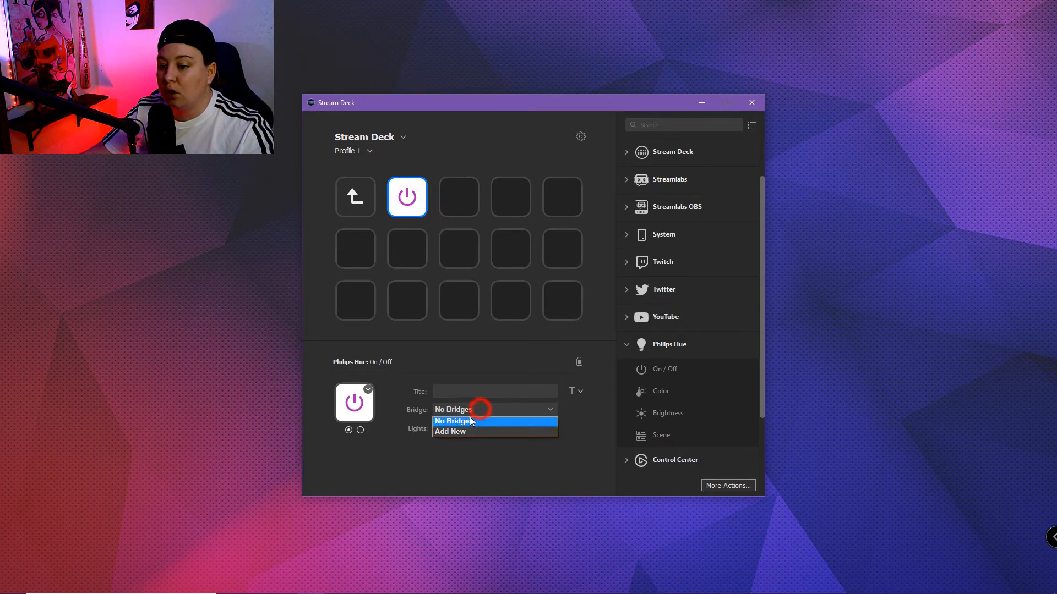
left_click(592, 413)
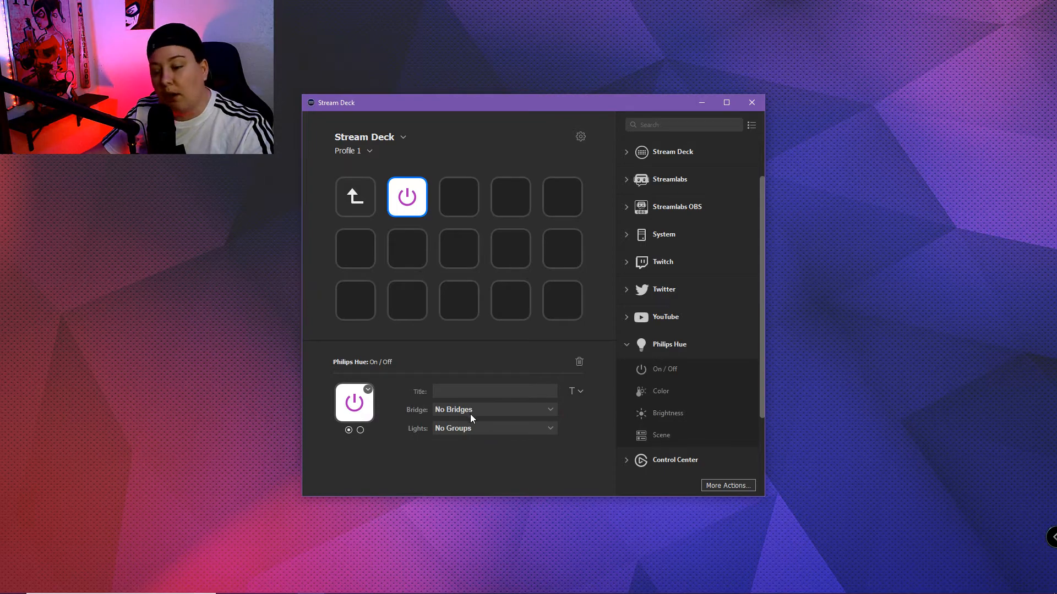
left_click(469, 428)
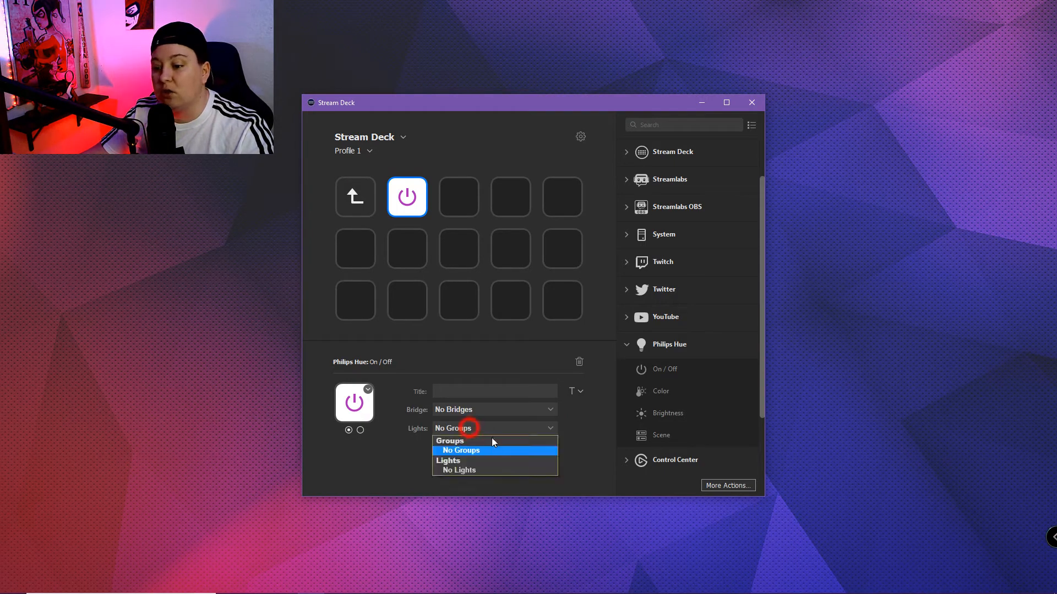
left_click(595, 425)
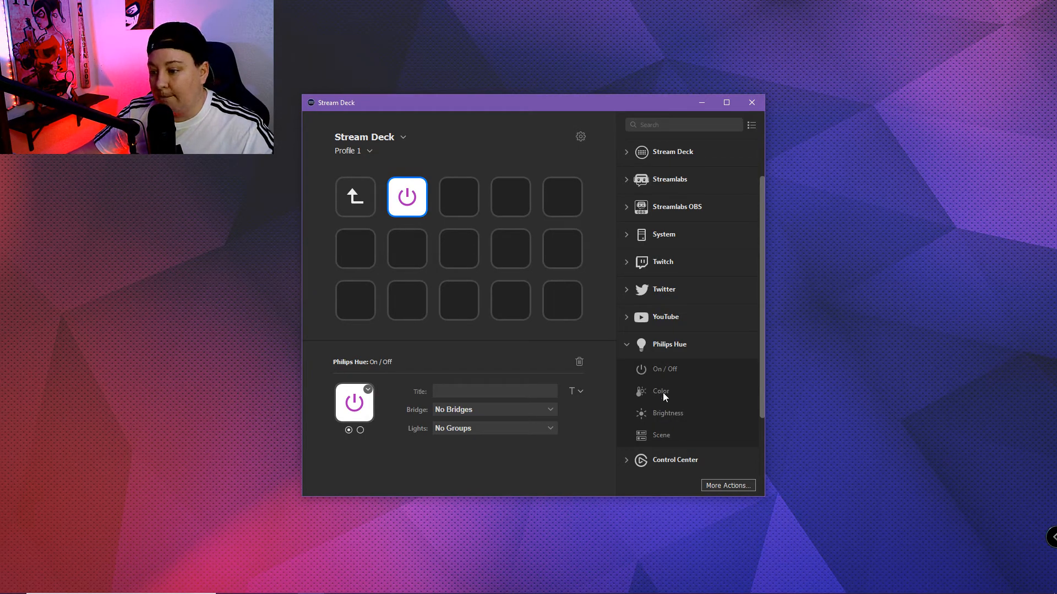
Step: Add the Philips Hue Scene action to the last key of the top row and the Brightness action to the key before it
left_click_drag(662, 393, 683, 395)
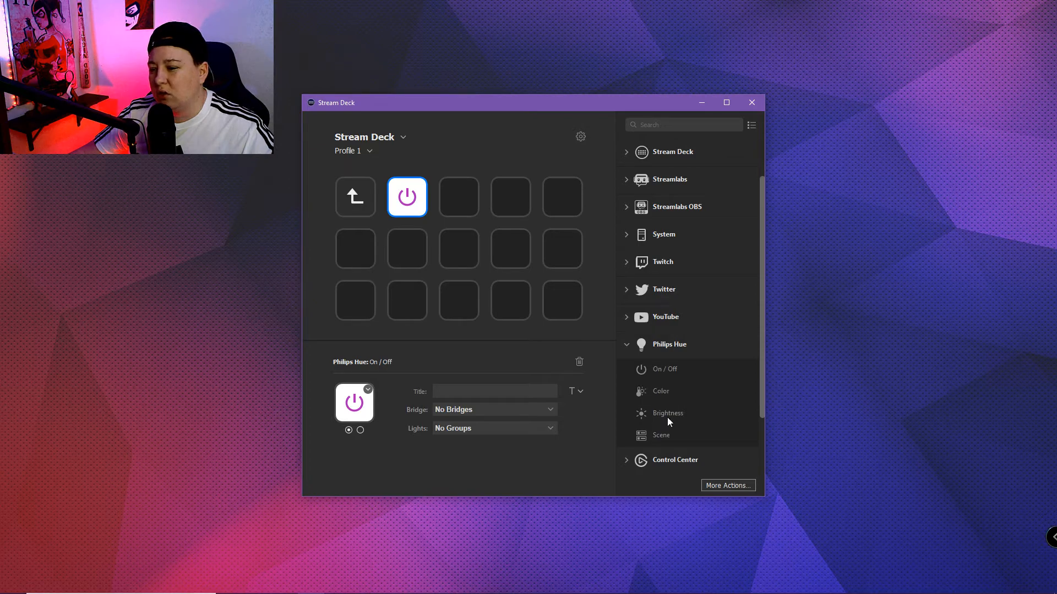
left_click_drag(672, 436, 562, 198)
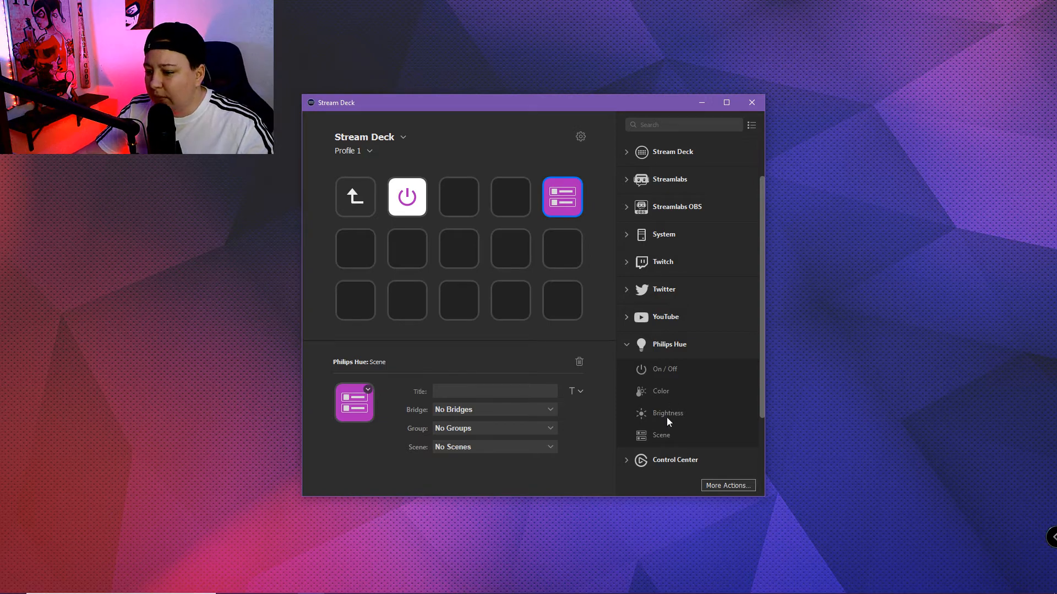
left_click_drag(668, 417, 514, 206)
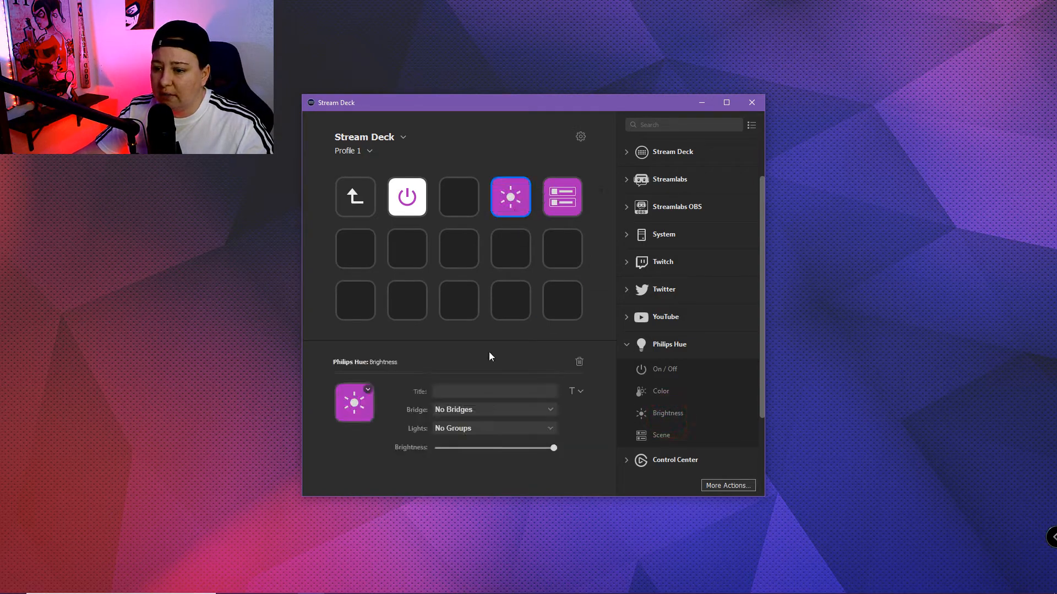
Step: Check the Lights options and the brightness slider of the Philips Hue Brightness key, leaving the slider at maximum
left_click(490, 429)
left_click(562, 432)
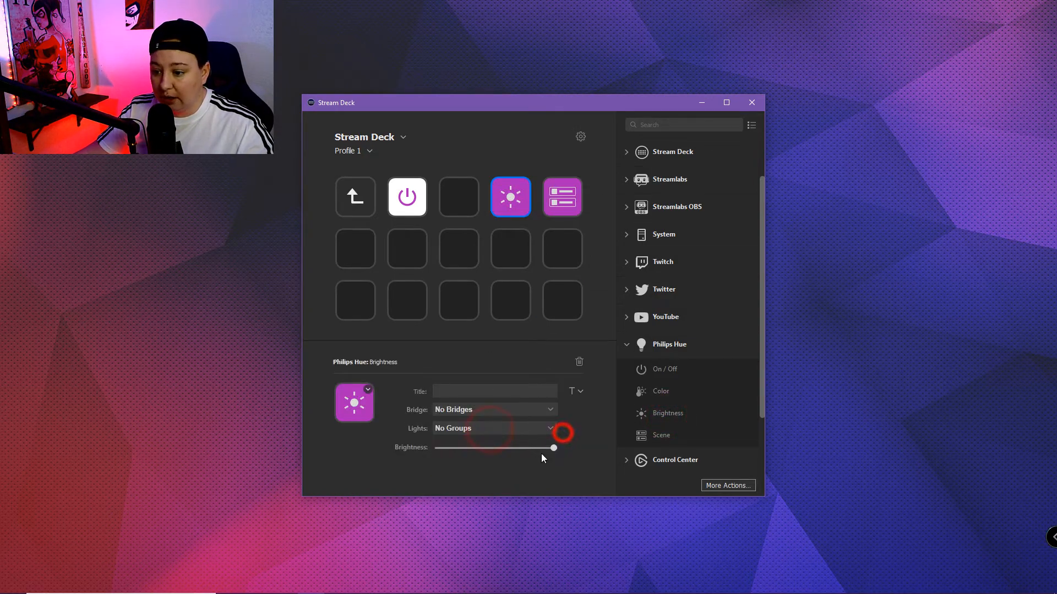
left_click_drag(551, 449, 625, 449)
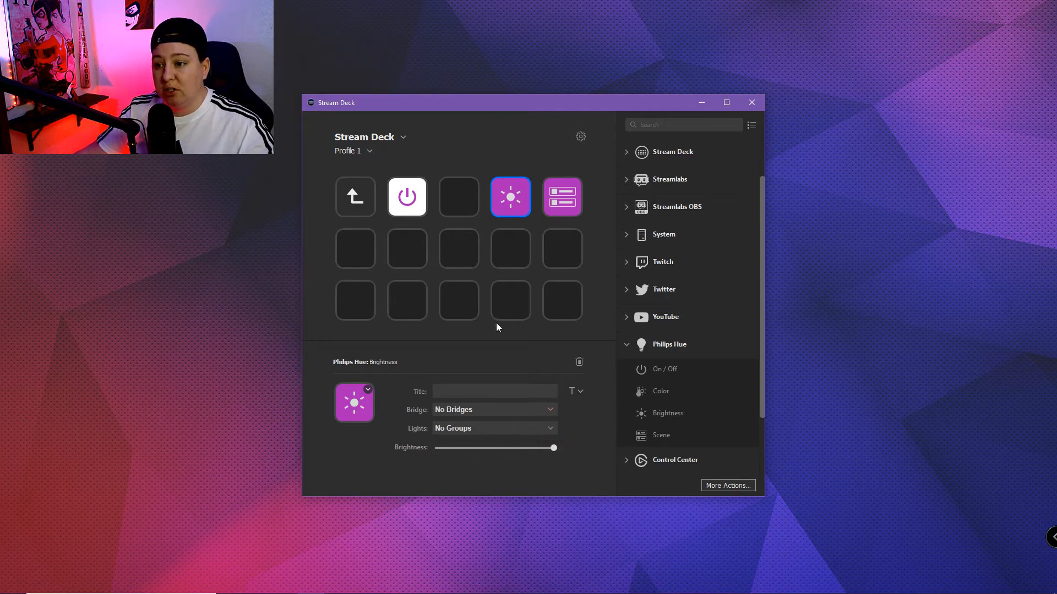
left_click(629, 344)
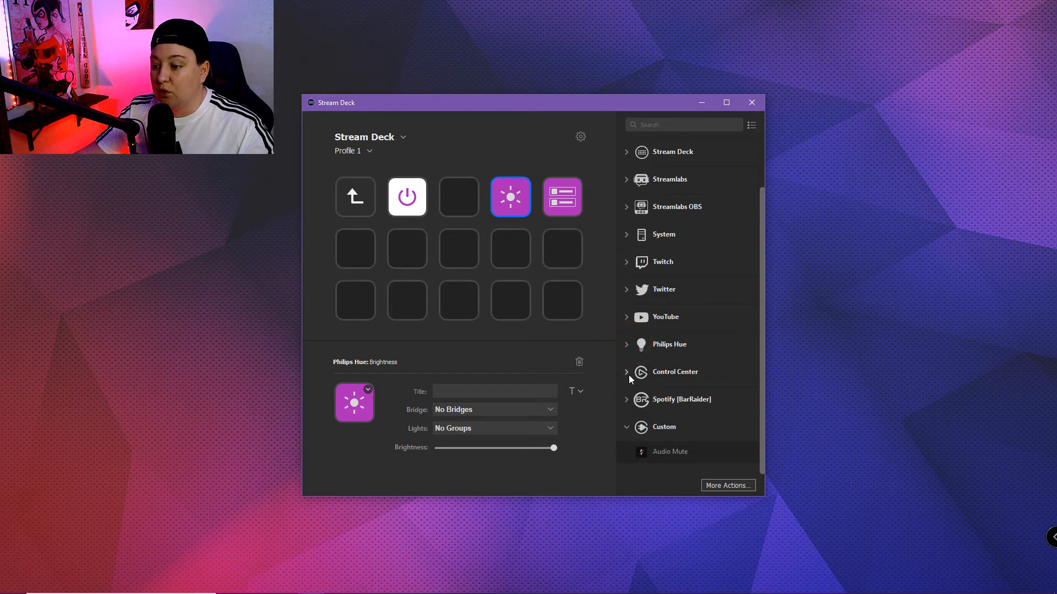
Step: Add the Control Center Adjust Brightness action to the second and third keys of the middle row
left_click(626, 372)
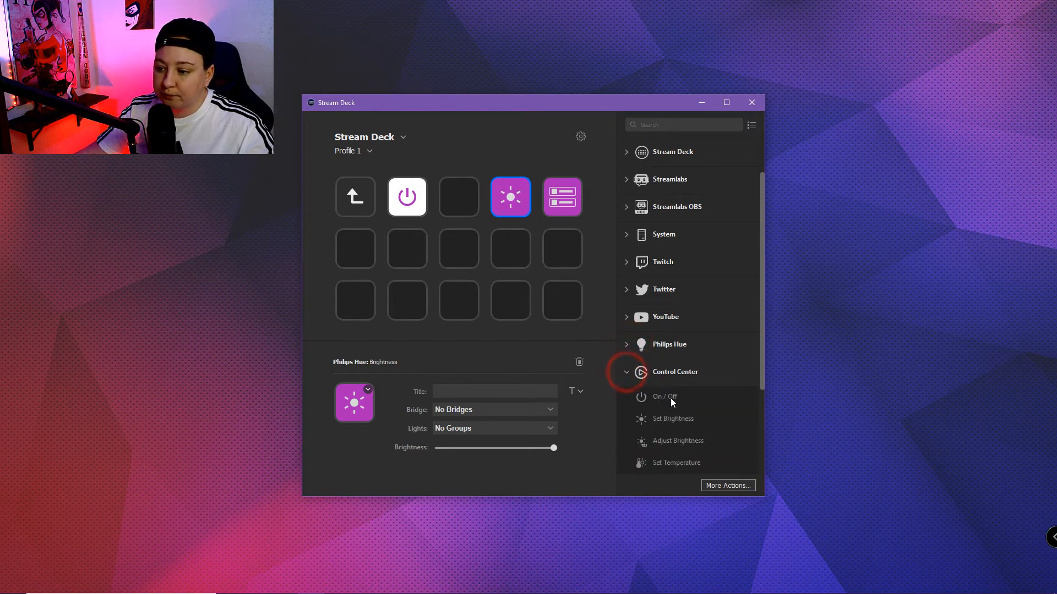
scroll(672, 385, "down", 3)
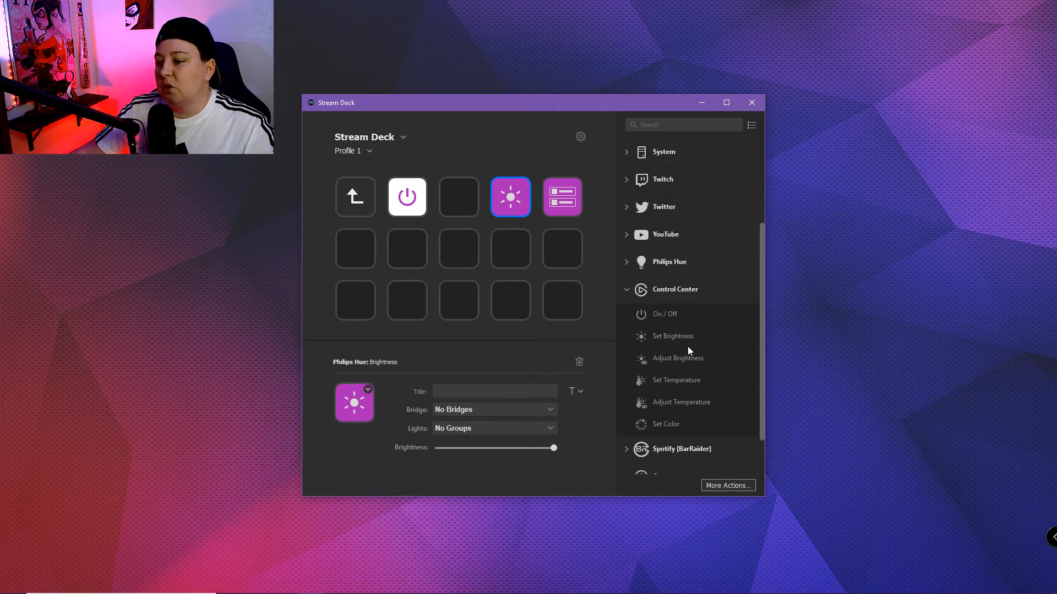
left_click_drag(688, 357, 410, 248)
left_click_drag(685, 358, 459, 247)
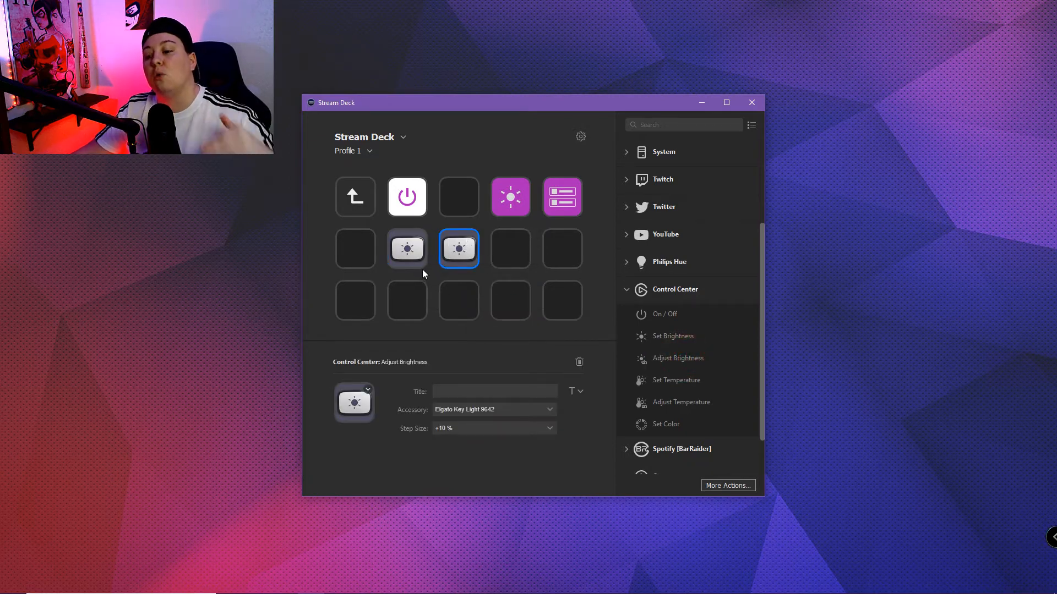
Step: Set the step size of the first Adjust Brightness key in the middle row to -10 %
left_click(416, 248)
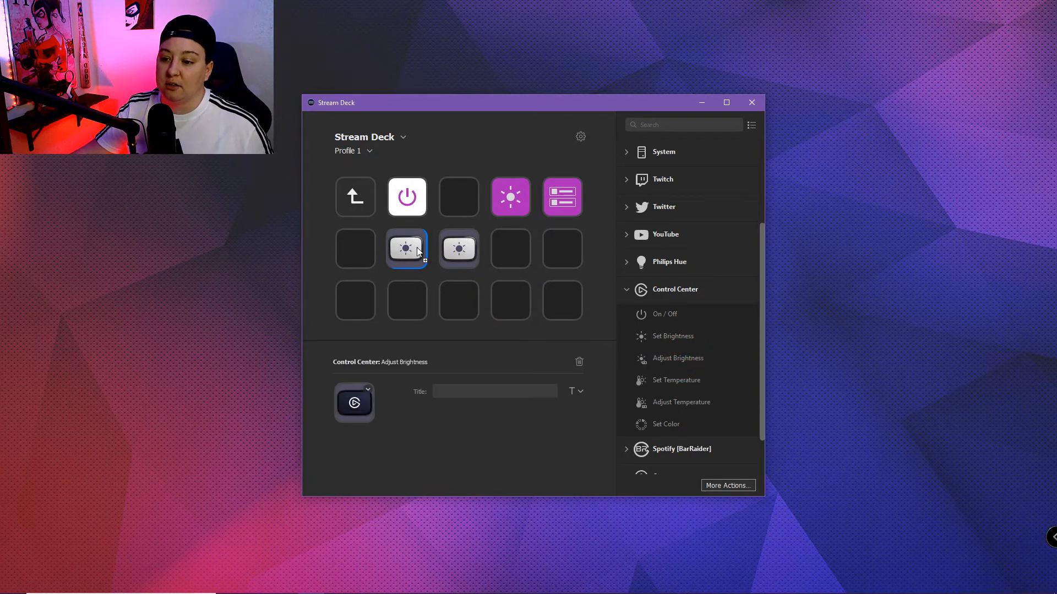
left_click(417, 248)
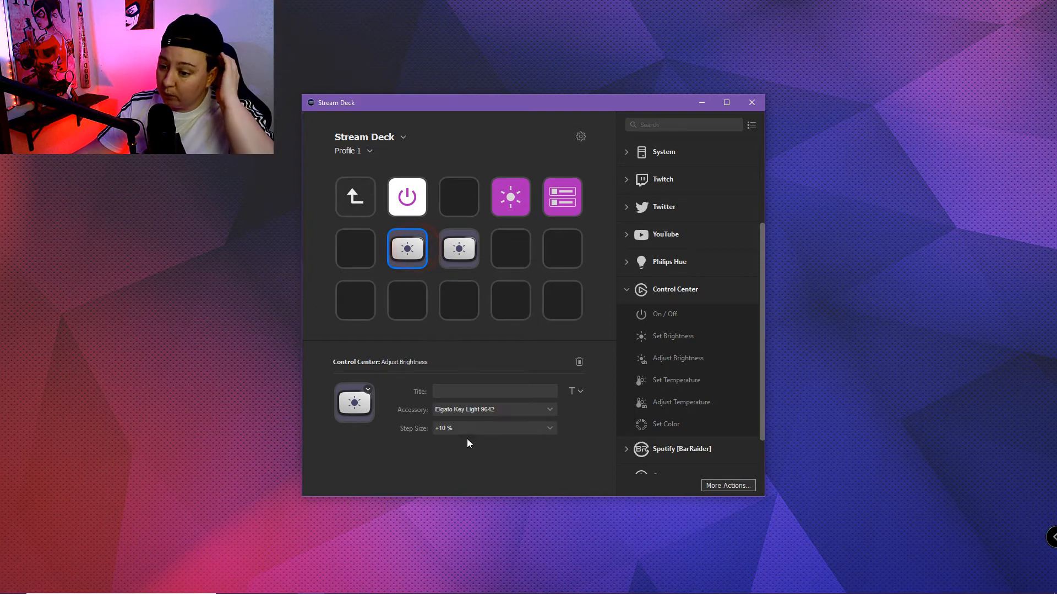
left_click(484, 429)
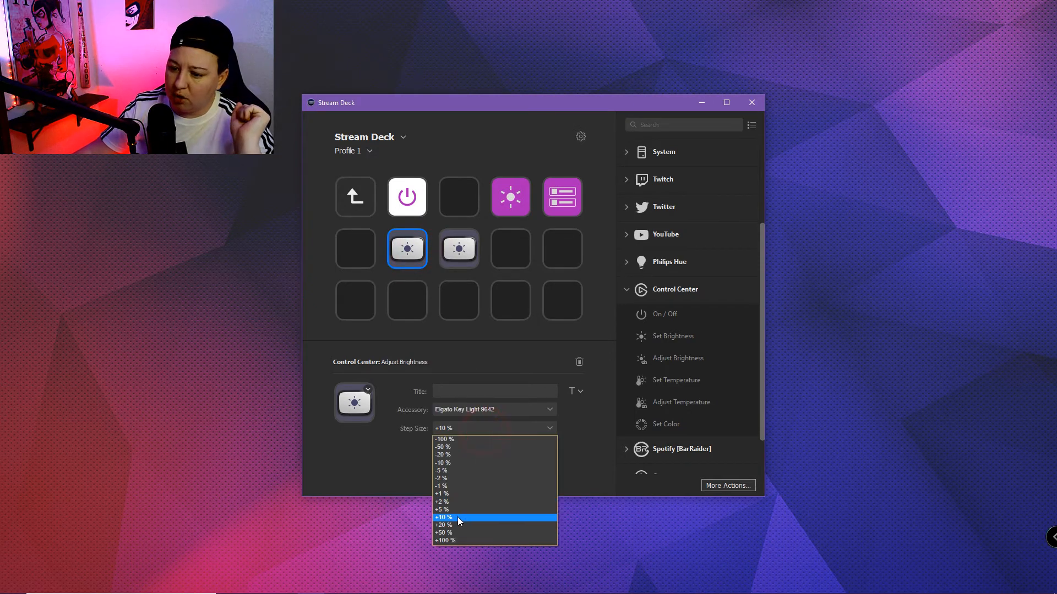
left_click(460, 463)
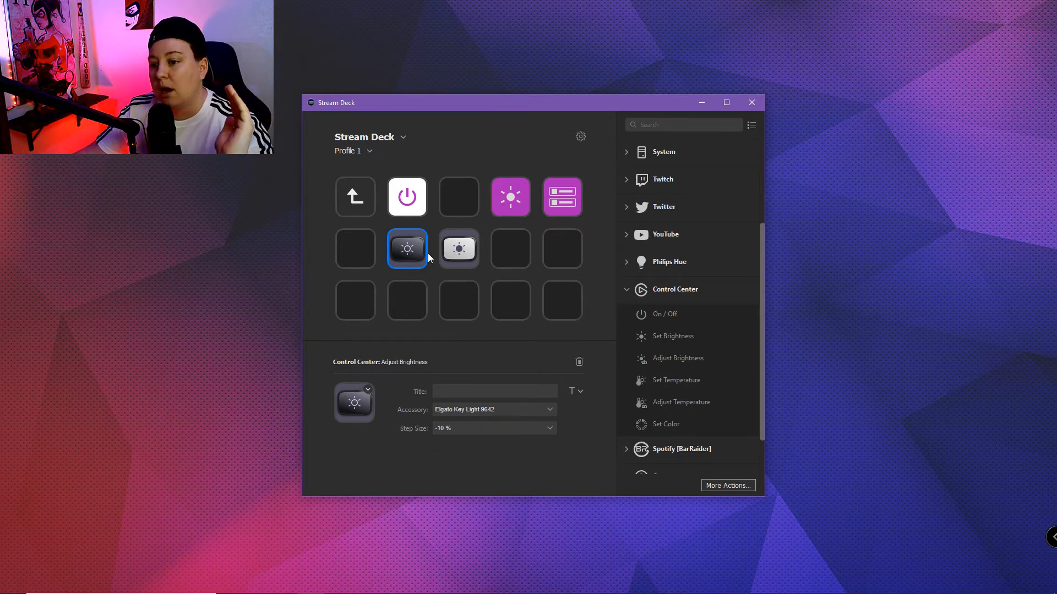
Step: Select +10 % as the step size of the second Adjust Brightness key and check its Accessory options
left_click(459, 251)
left_click(478, 429)
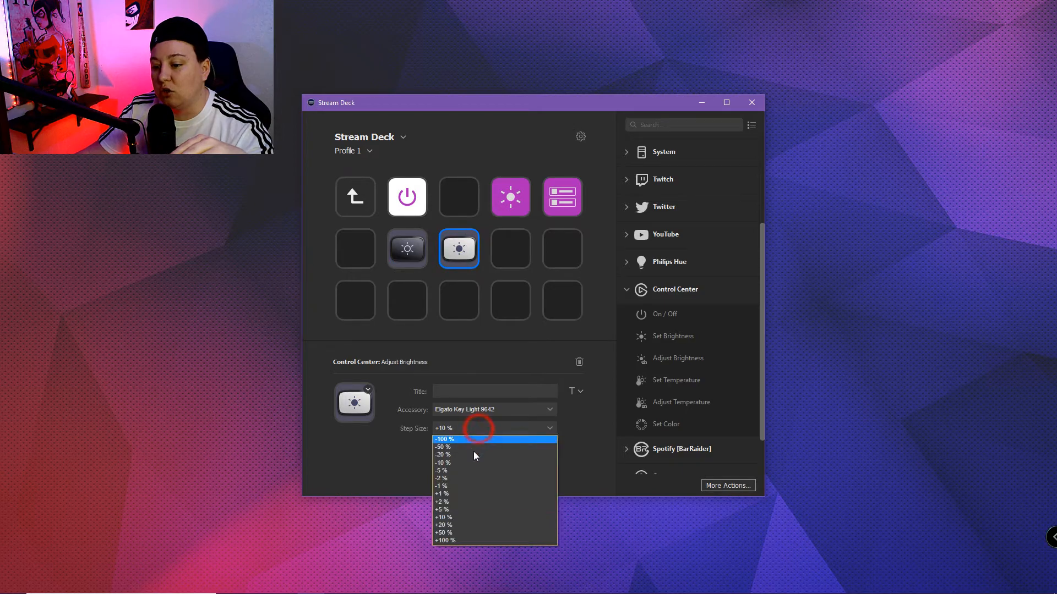
left_click(454, 518)
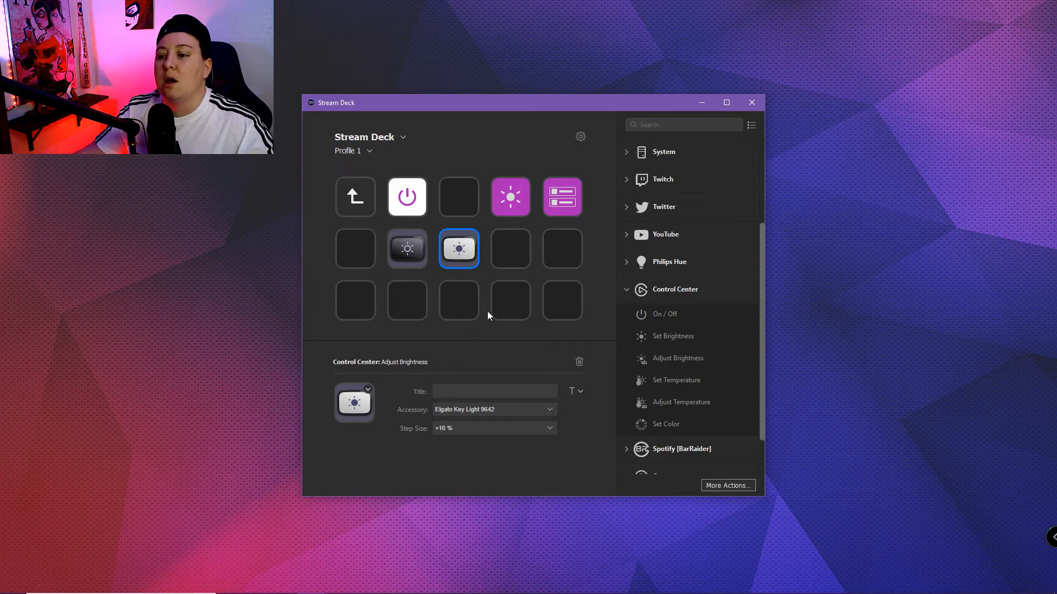
left_click(471, 409)
left_click(513, 424)
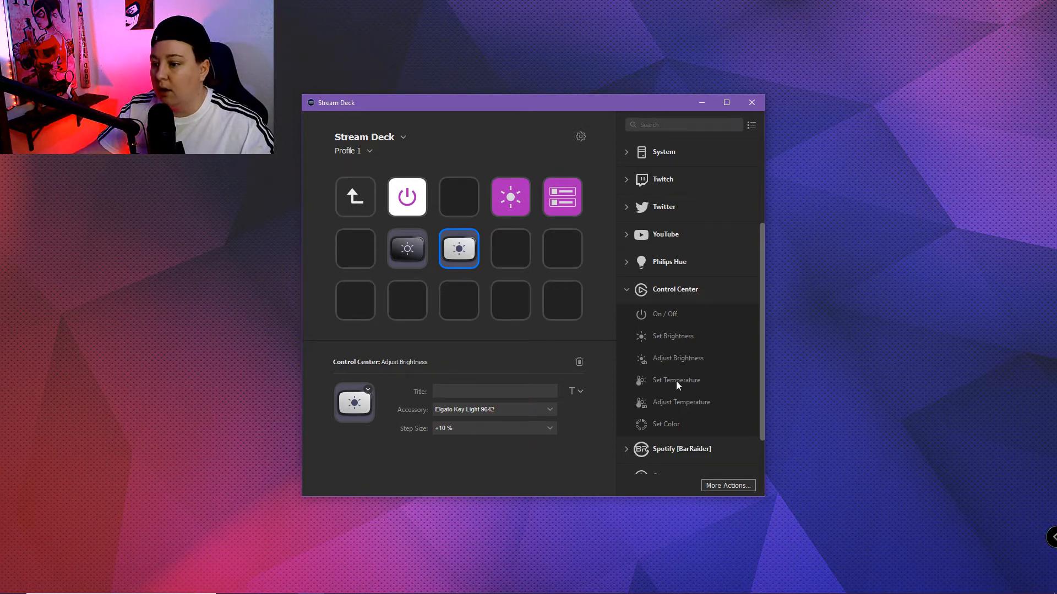
Step: Add Control Center Adjust Temperature actions to the last two middle-row keys and set the first one's step size to the cooler 10 K
left_click_drag(694, 404, 510, 254)
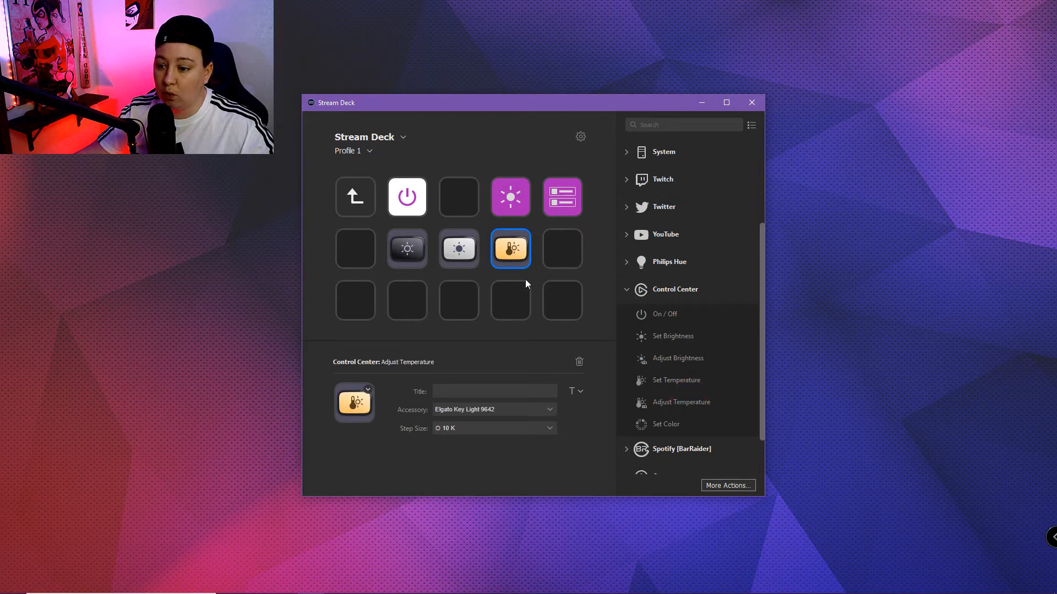
left_click_drag(695, 398, 562, 249)
left_click(509, 249)
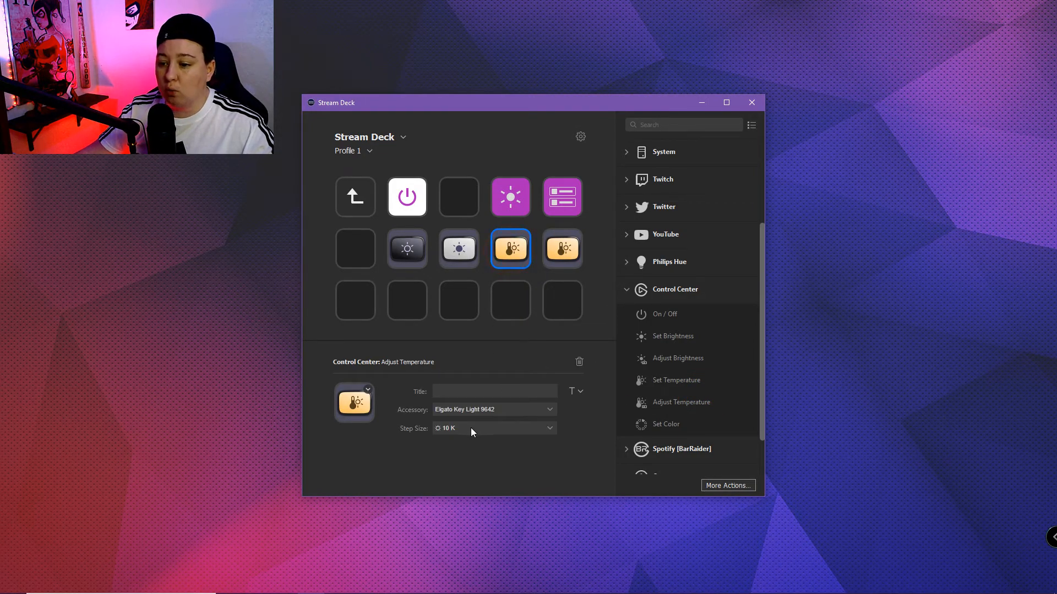
left_click(472, 428)
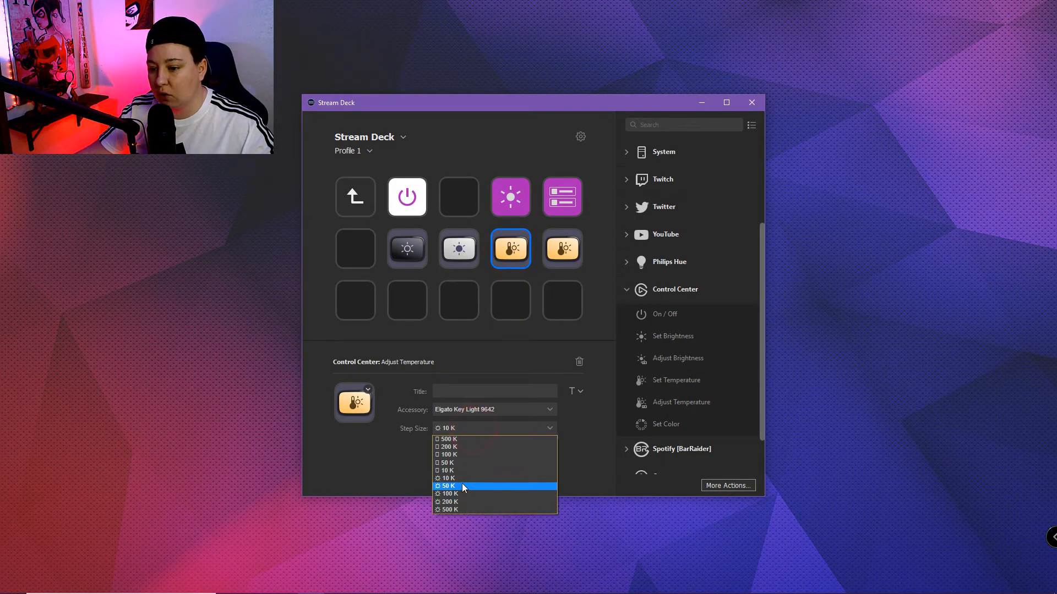
left_click(460, 471)
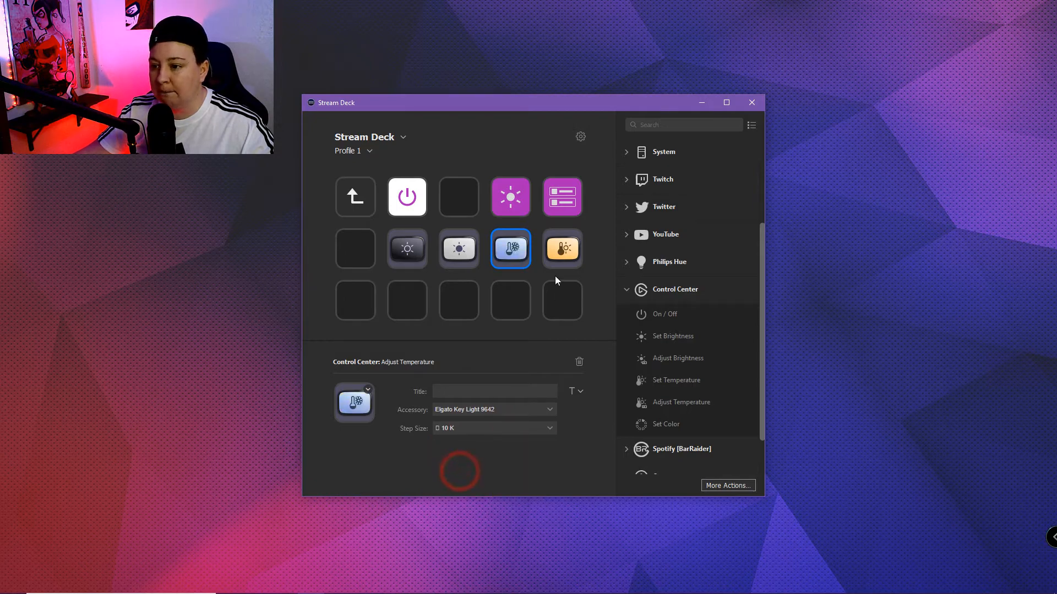
Step: Select the warmer 10 K step size for the Adjust Temperature key at the end of the middle row
left_click(562, 253)
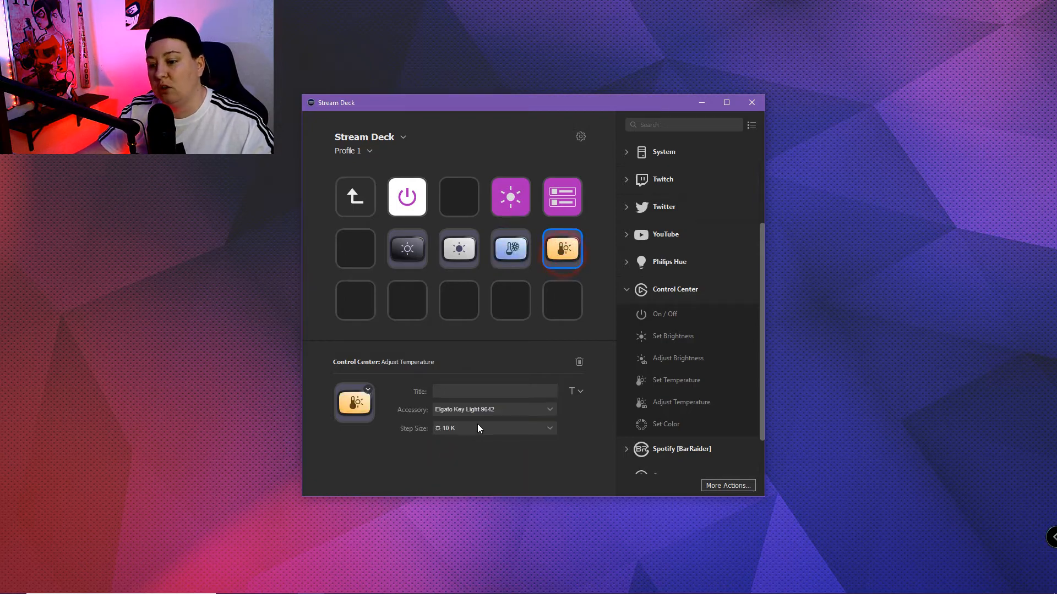
left_click(475, 428)
left_click(458, 479)
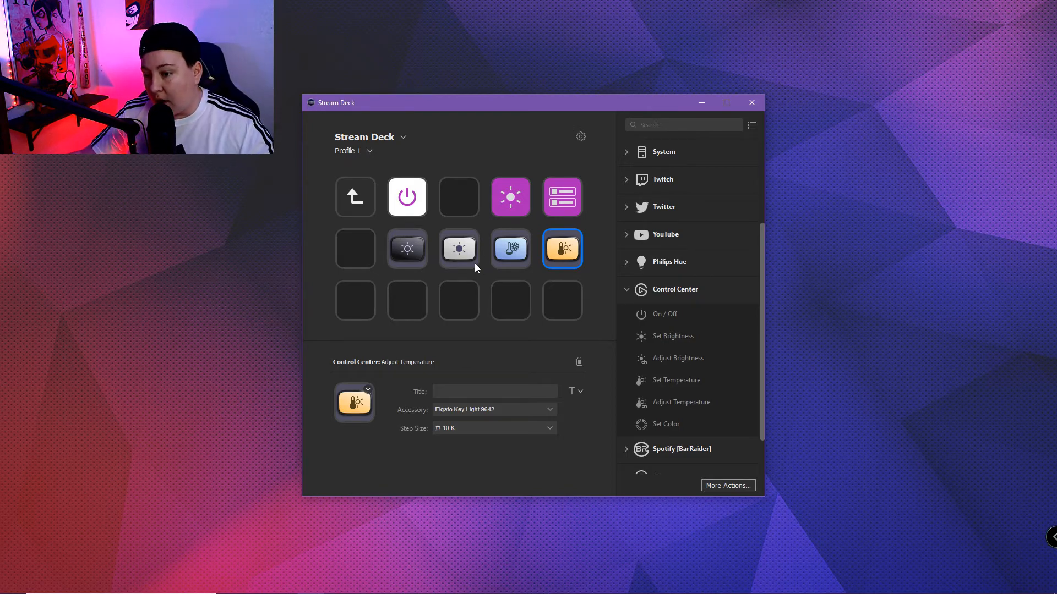
Step: Return to the profile's main page and assign the Control Center On / Off action to the last key of the top row
left_click(365, 199)
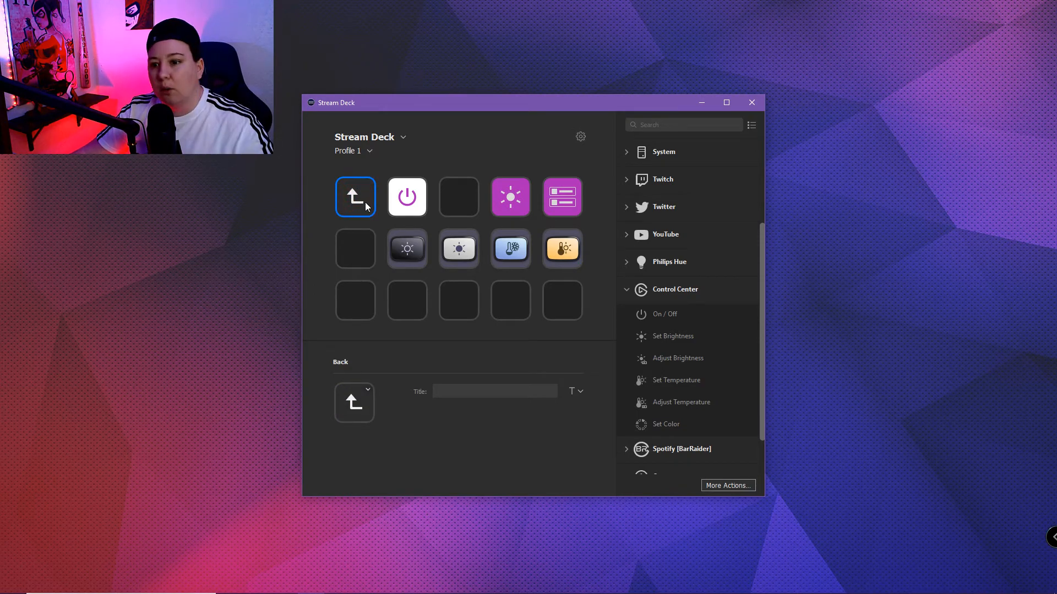
double_click(365, 202)
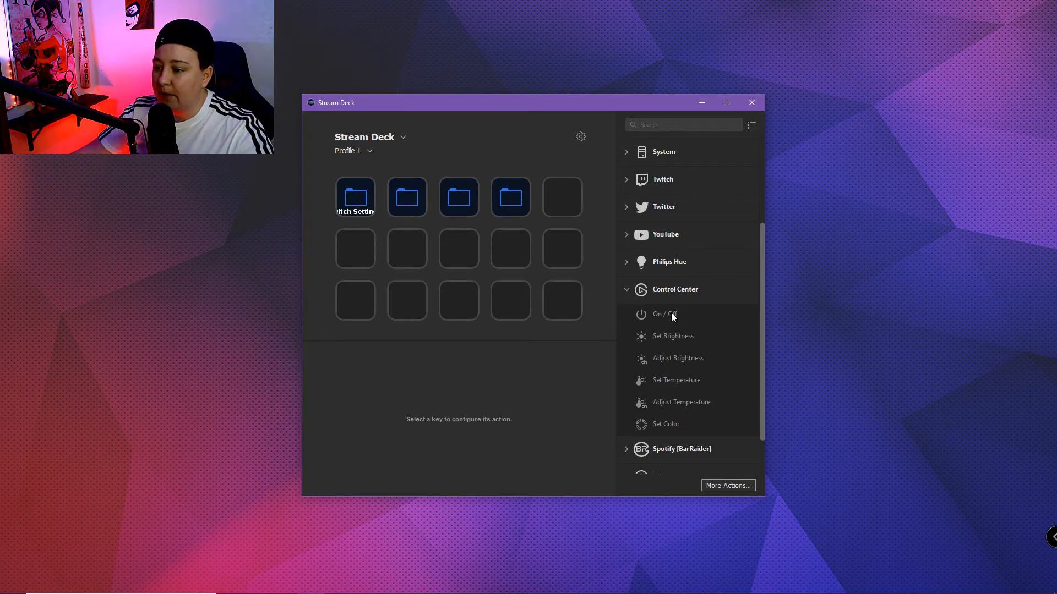
left_click_drag(670, 314, 572, 198)
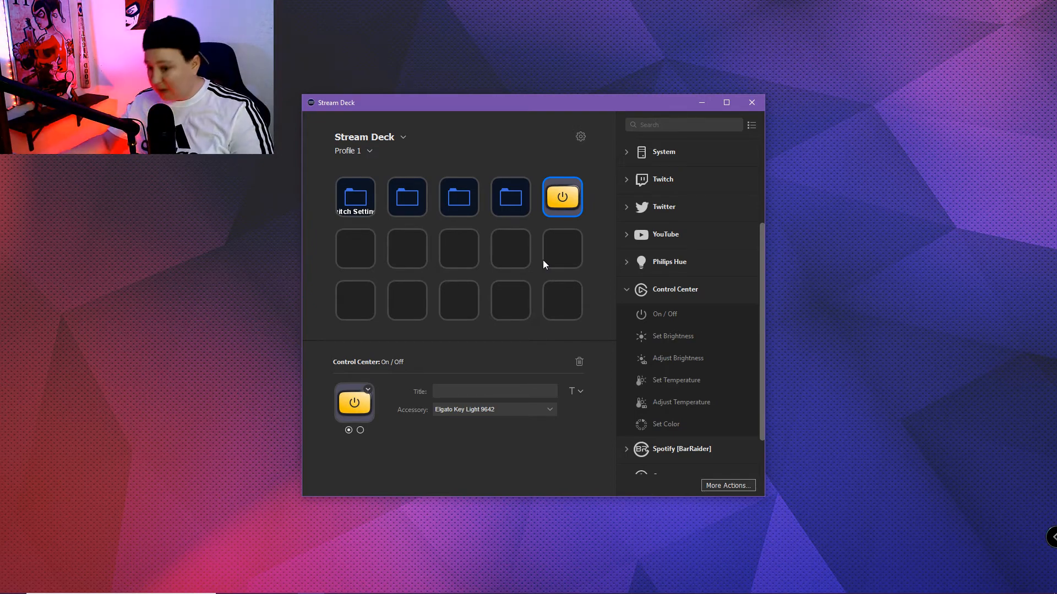
Step: Create a folder on the first key of the middle row and open it
left_click(628, 153)
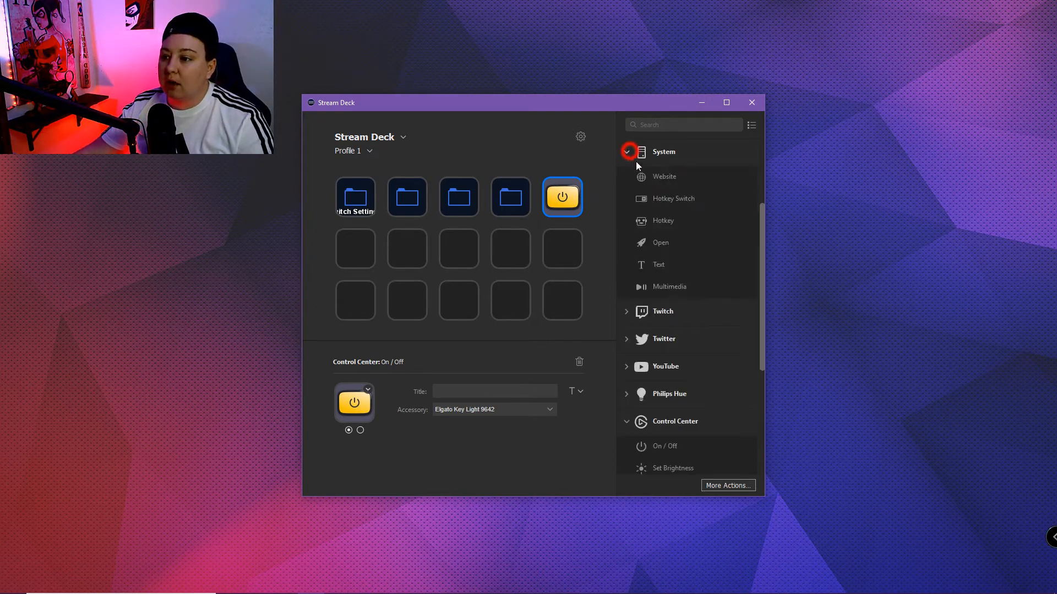
left_click(628, 153)
scroll(671, 217, "up", 3)
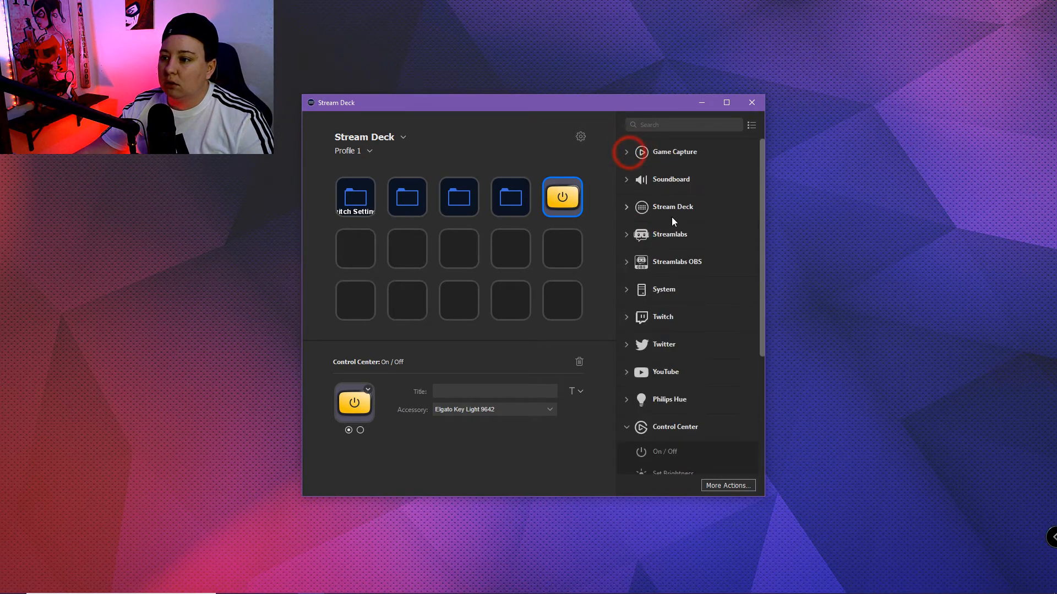
left_click(626, 207)
left_click_drag(673, 230, 372, 249)
double_click(365, 250)
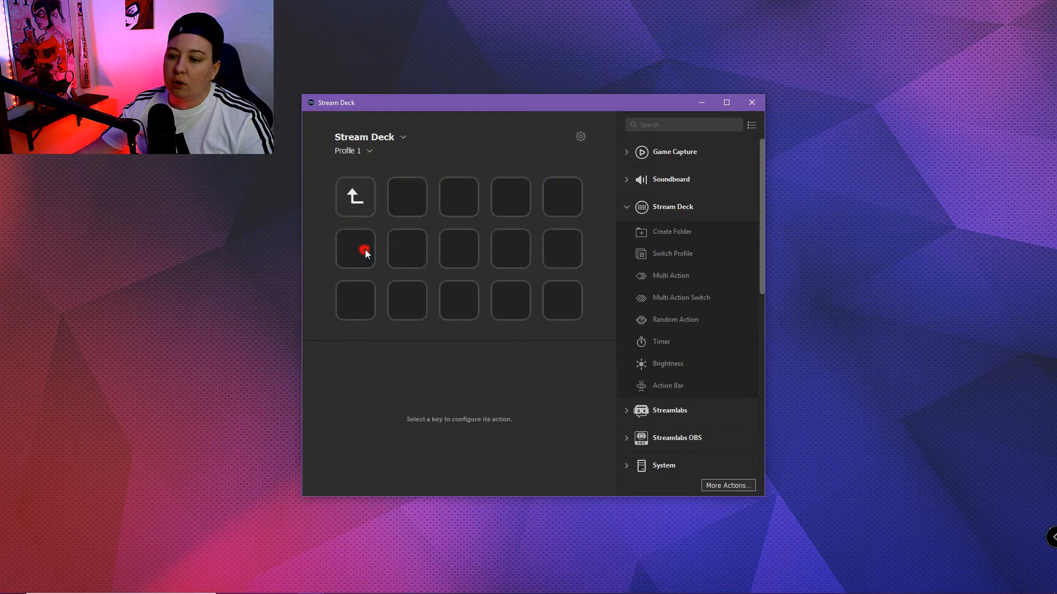
Step: Assign the Streamlabs OBS Scene action to the key beside the back arrow and check its Collection options
left_click(415, 203)
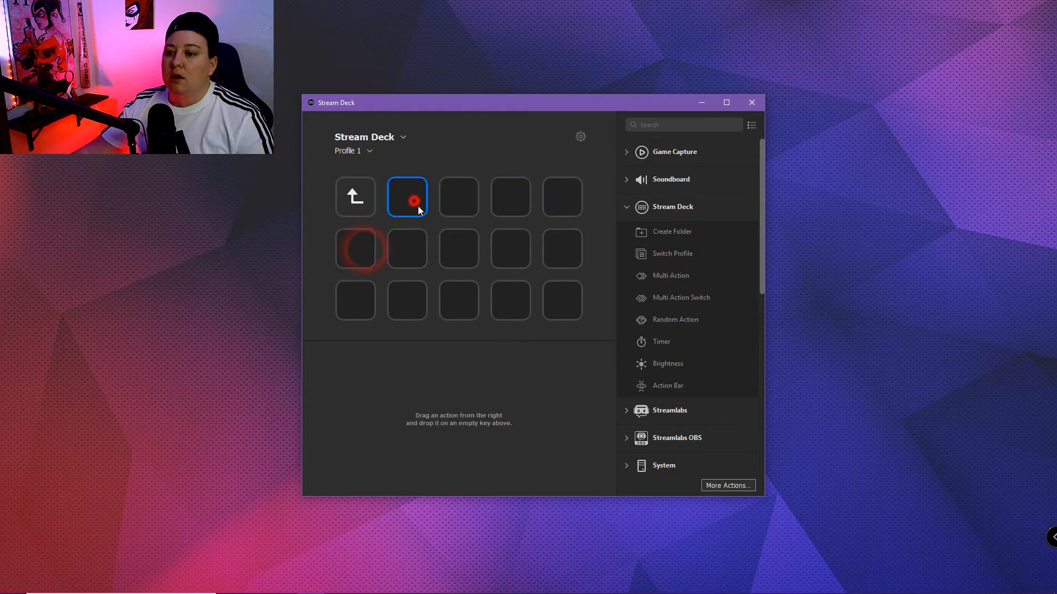
left_click(626, 207)
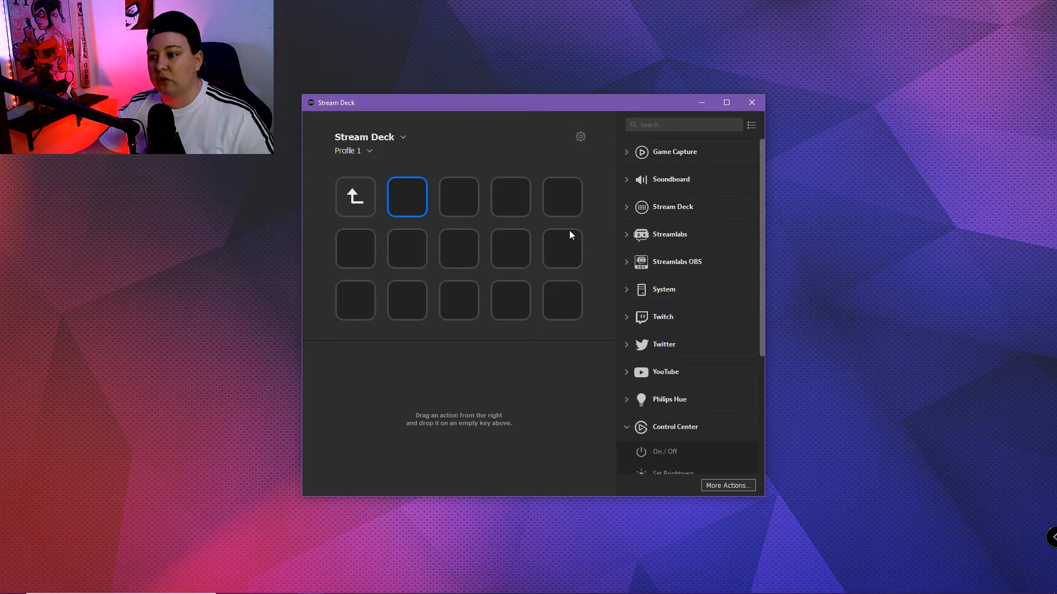
left_click(676, 260)
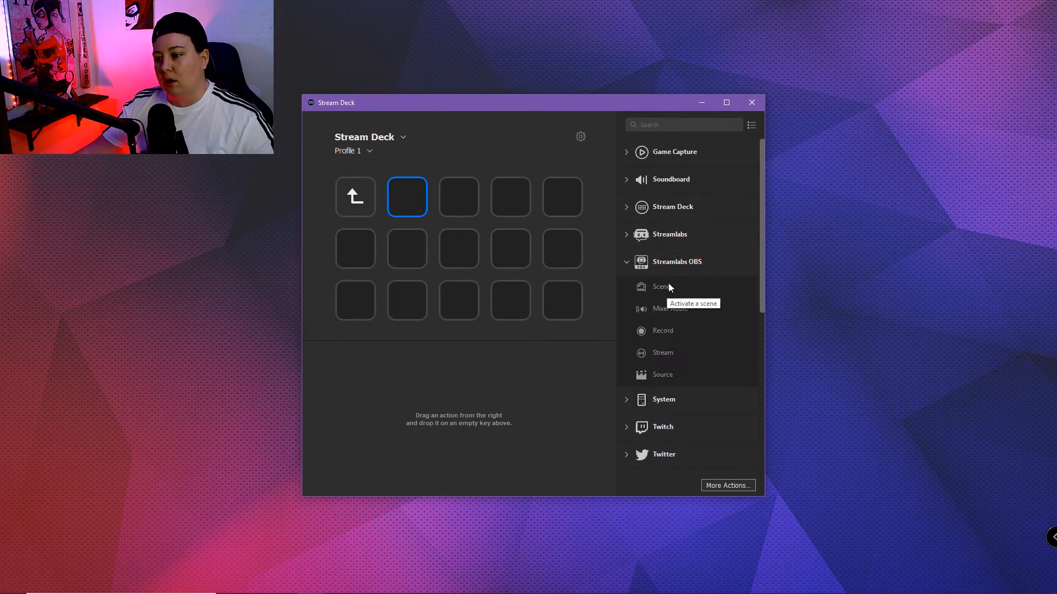
left_click_drag(662, 286, 422, 201)
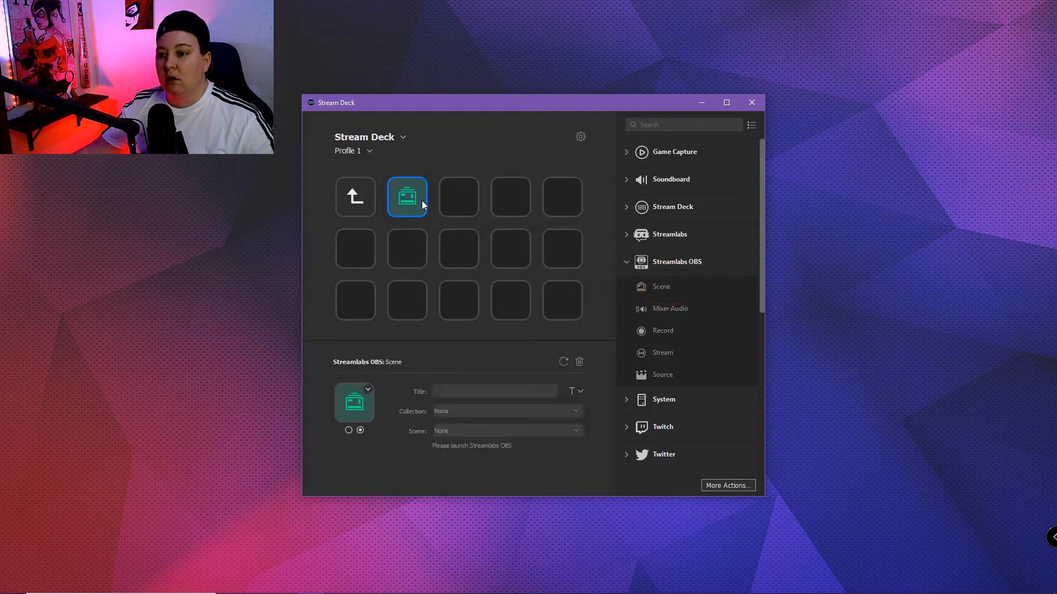
left_click(474, 416)
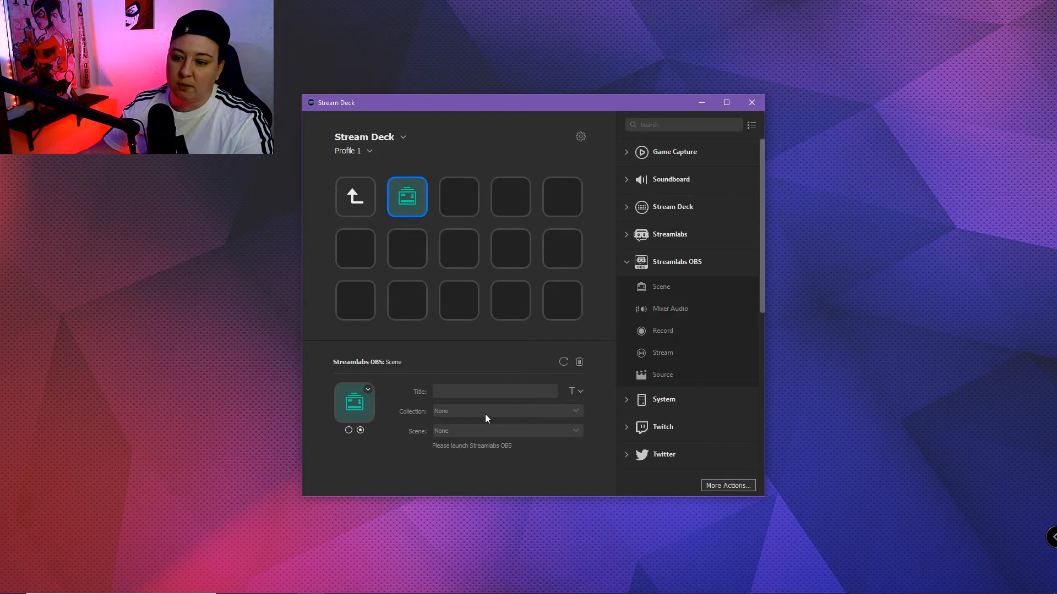
left_click(457, 412)
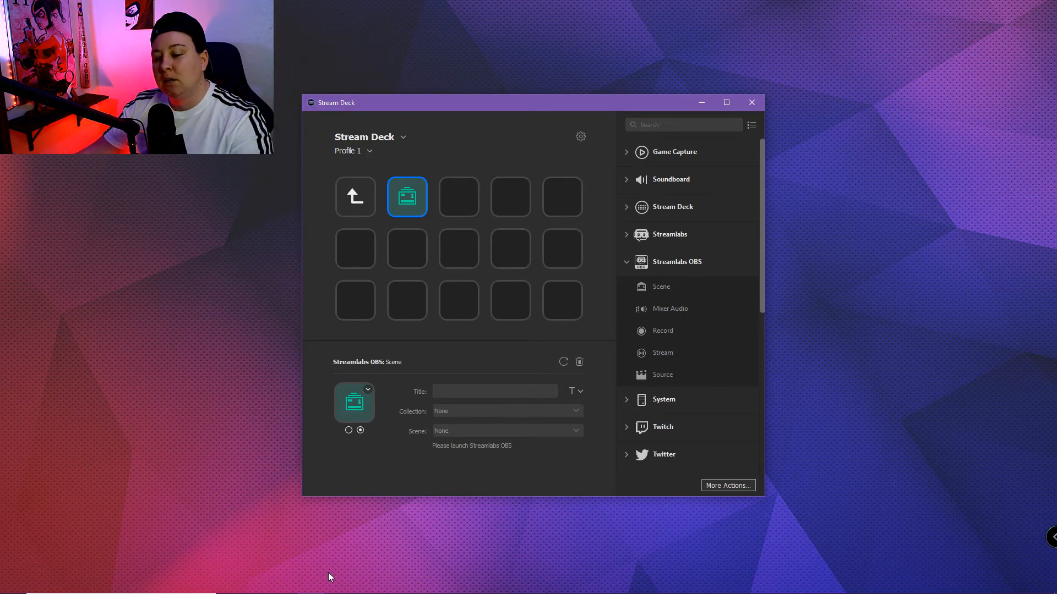
Step: Launch Streamlabs OBS from the Windows search and arrange its window beside the Stream Deck window
left_click(155, 584)
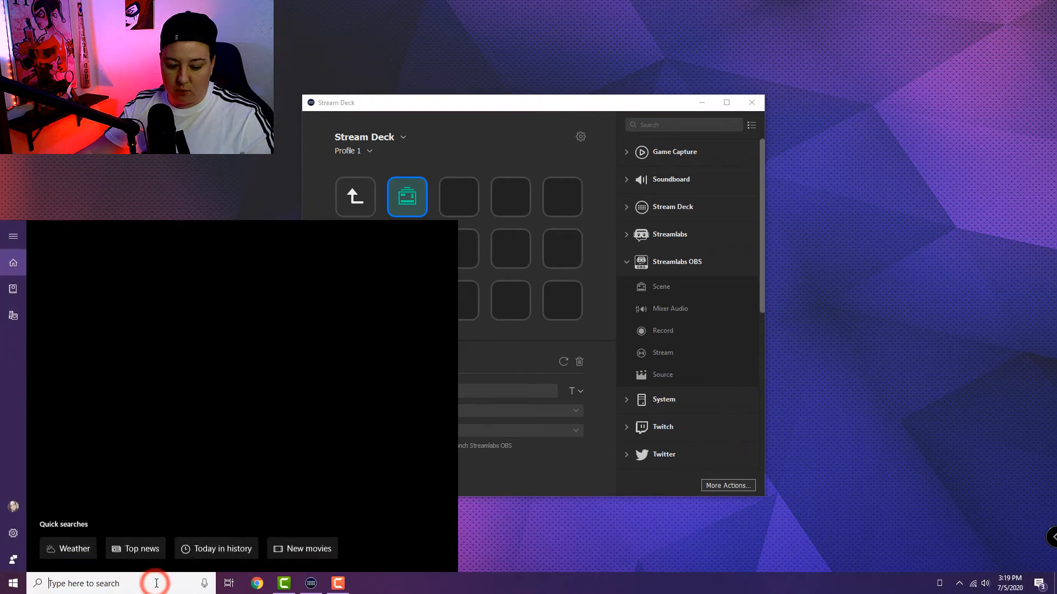
type("strea")
left_click(122, 295)
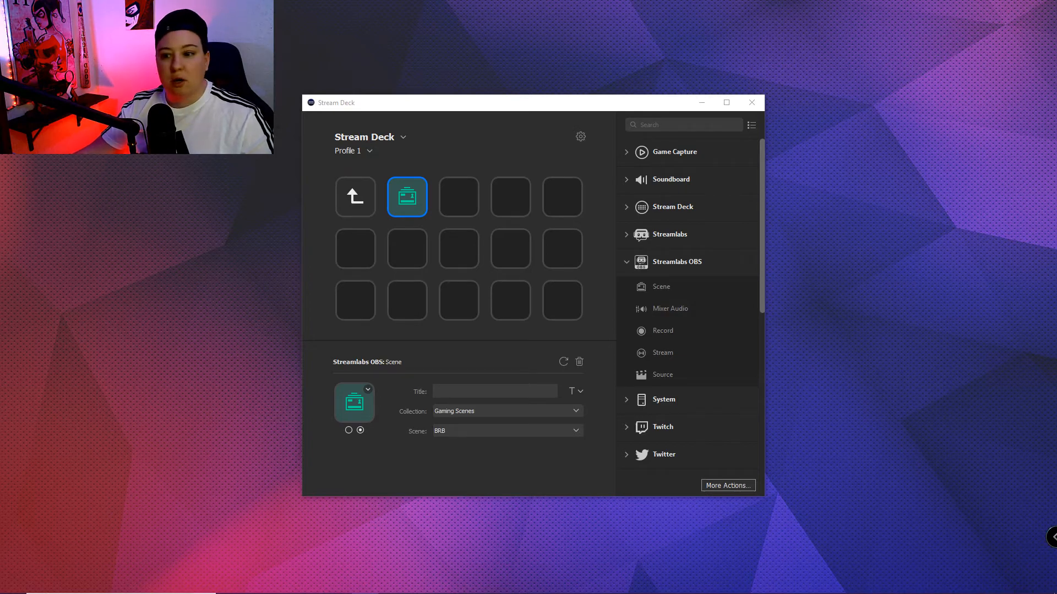
left_click_drag(0, 440, 817, 30)
left_click_drag(329, 103, 113, 107)
left_click_drag(619, 18, 578, 6)
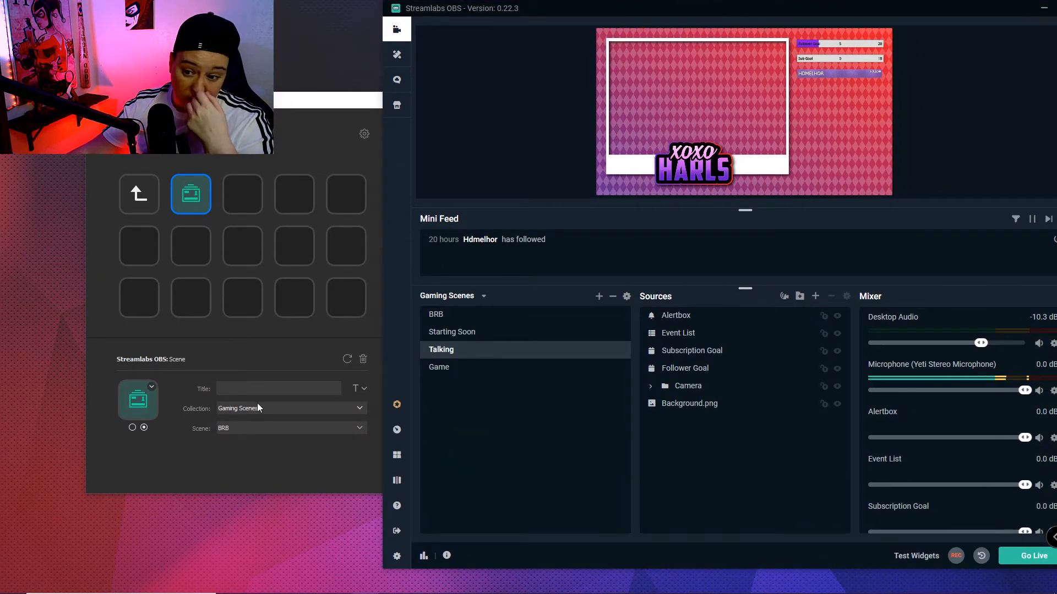
Step: Examine the Gaming Scenes collection in Streamlabs OBS by viewing its BRB, Starting Soon, Talking and Game scenes, and minimise the window
left_click(484, 300)
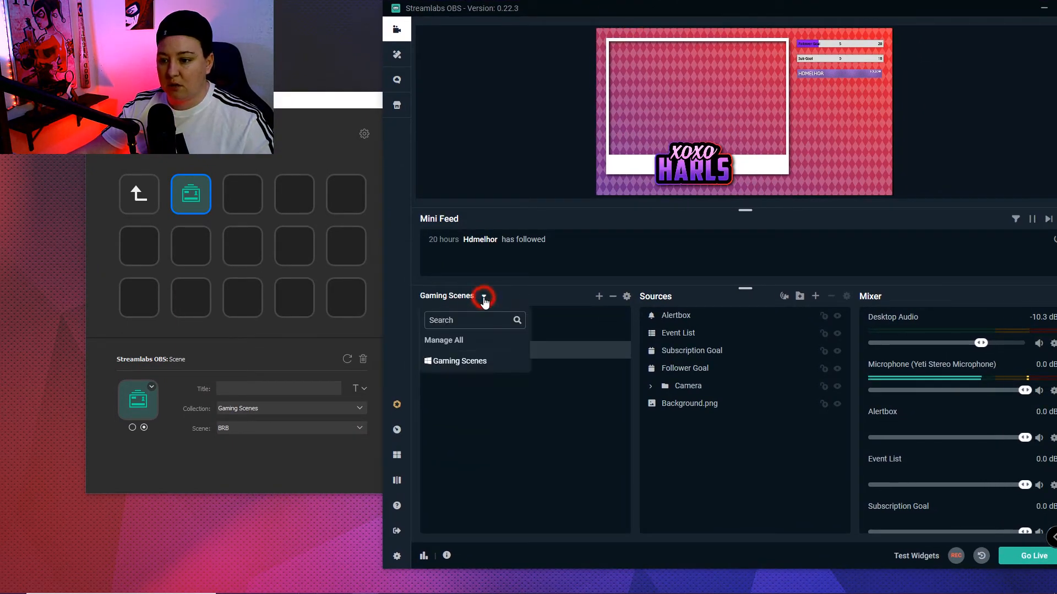
left_click(484, 300)
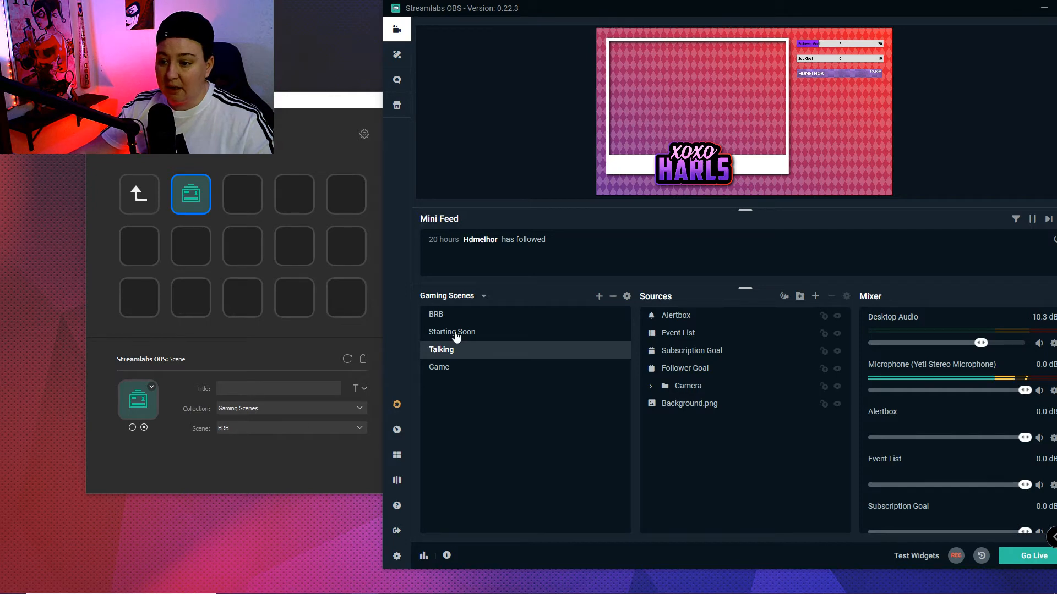
left_click(438, 315)
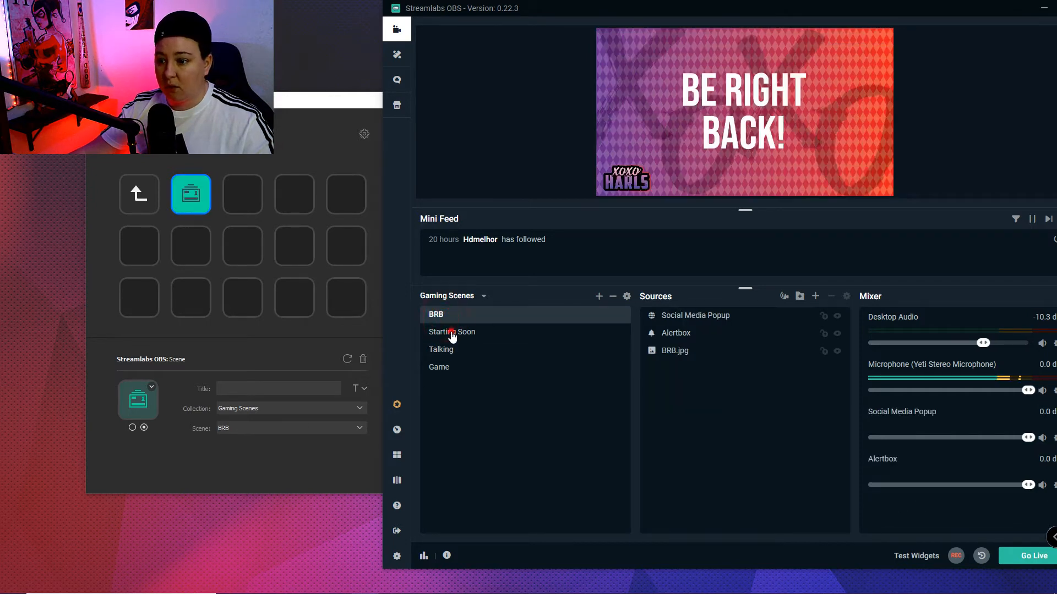
left_click(452, 335)
left_click(442, 350)
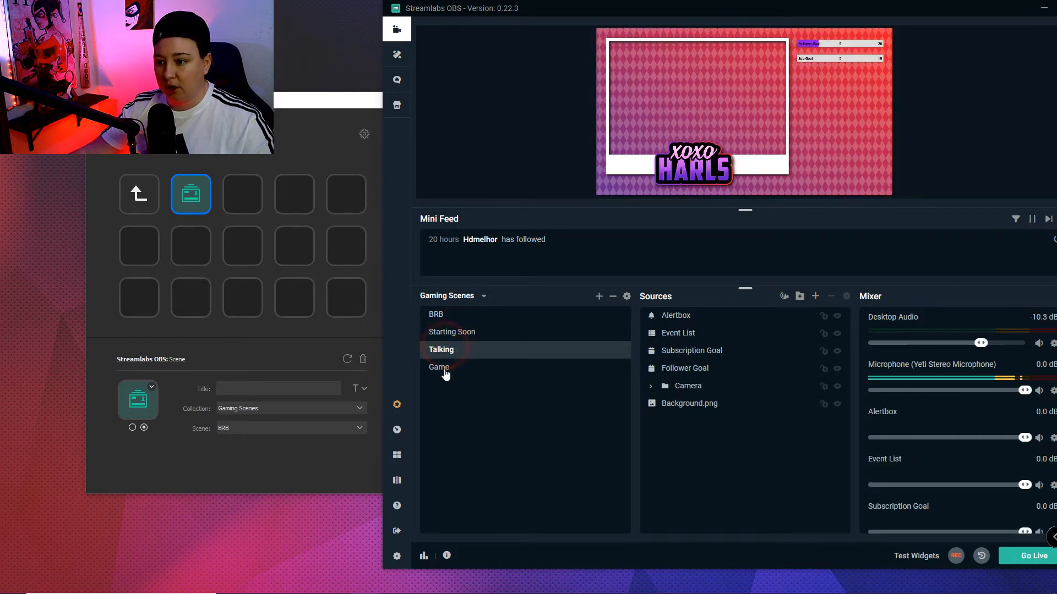
left_click(444, 370)
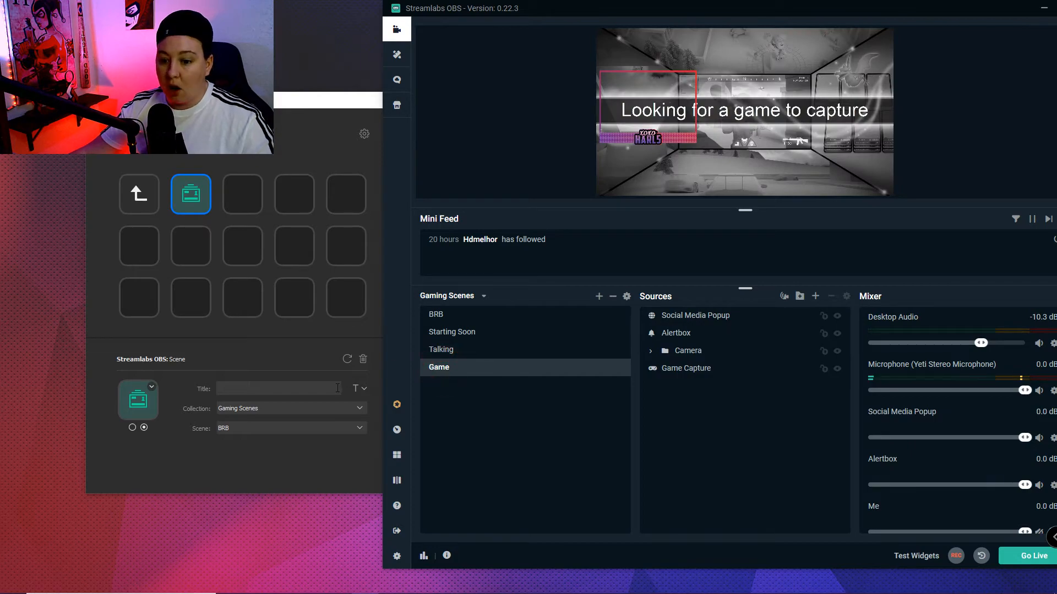
left_click(438, 315)
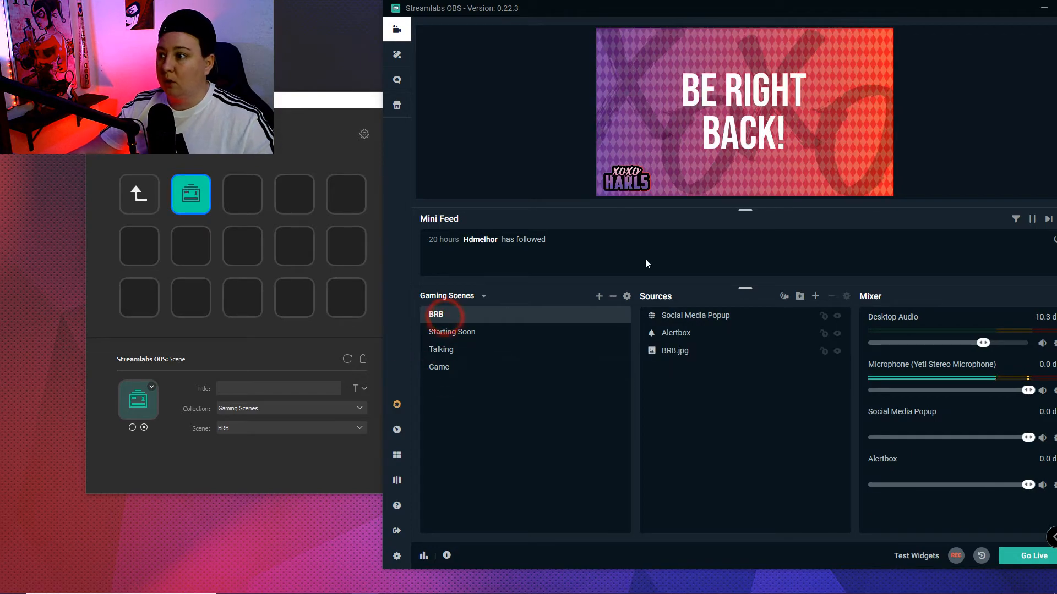
double_click(910, 15)
left_click(933, 36)
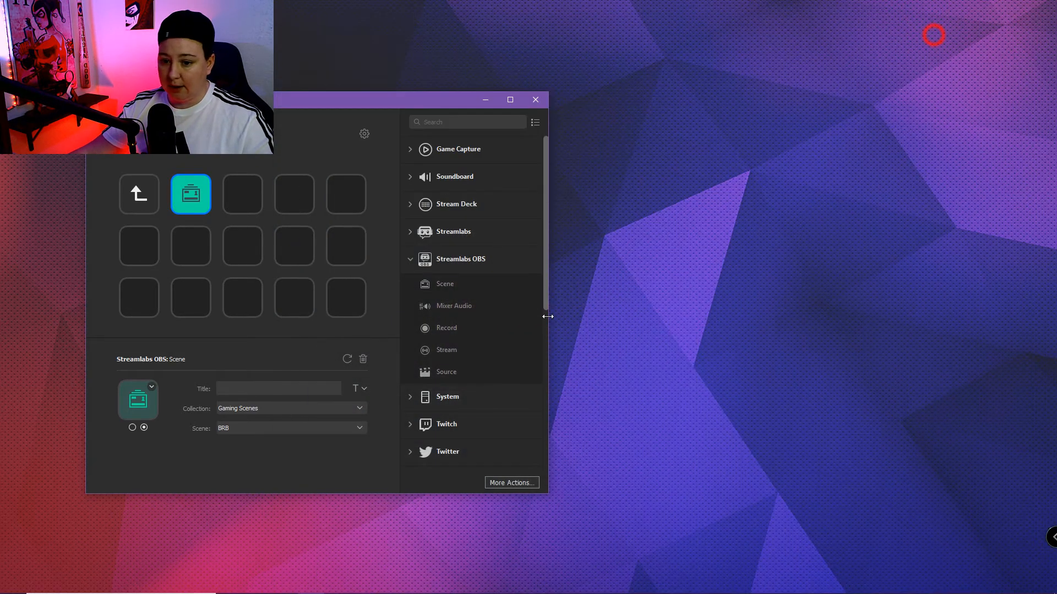
Step: Set the Scene key beside the back arrow to the Talking scene of the Gaming Scenes collection
left_click(191, 199)
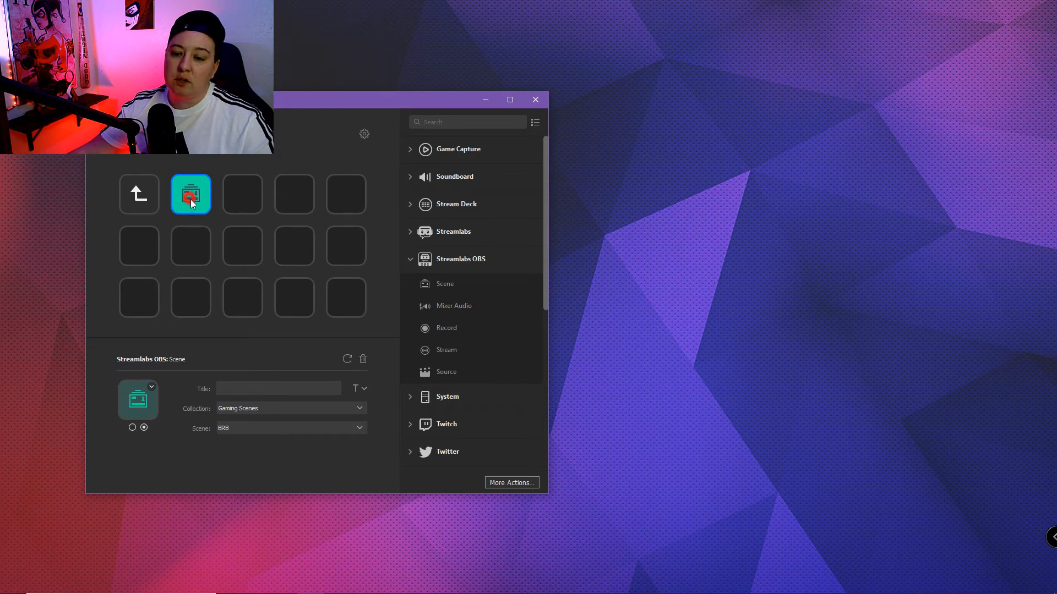
left_click(276, 412)
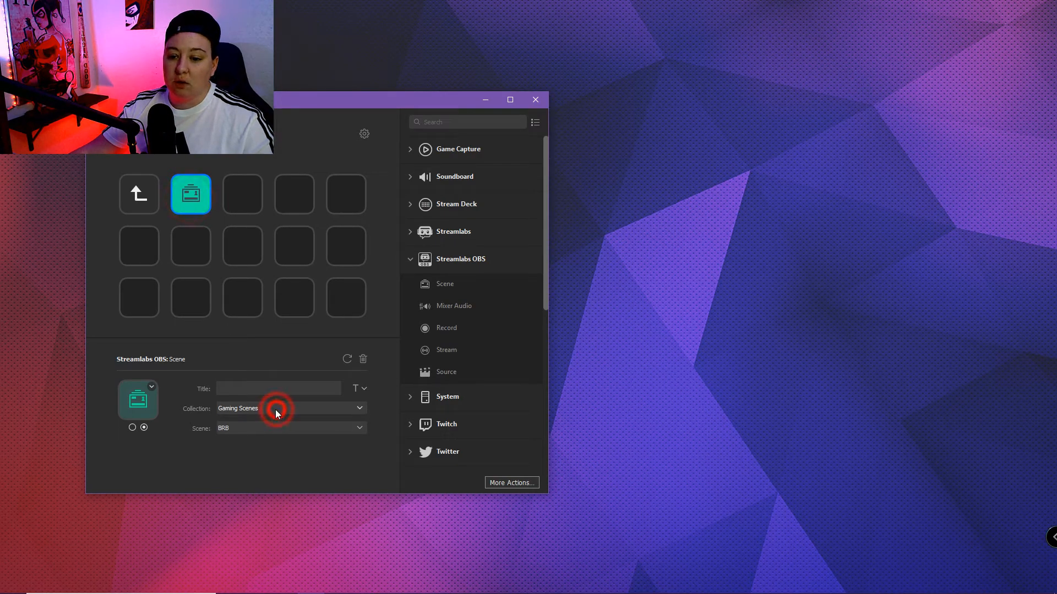
left_click(261, 428)
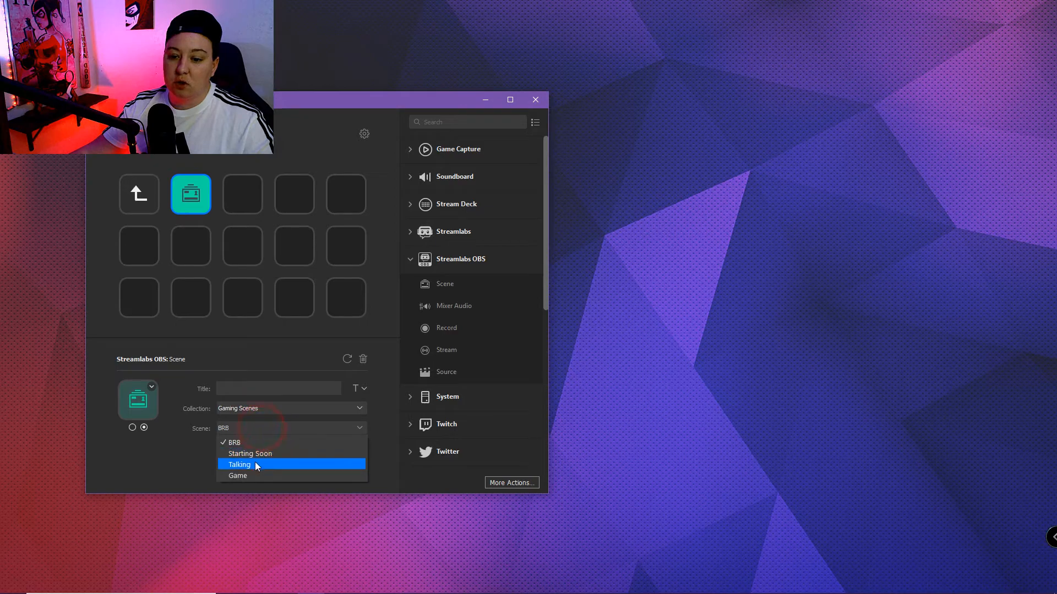
left_click(255, 464)
Step: Assign another Streamlabs OBS Scene action to the third key of the folder's top row and set its scene to Starting Soon
left_click(238, 192)
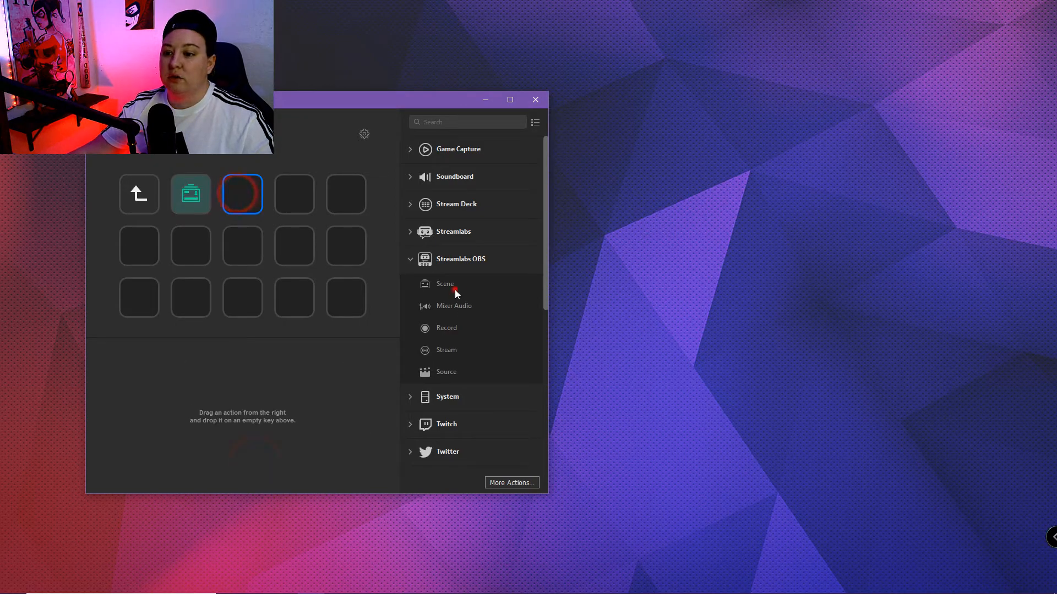
left_click_drag(455, 286, 246, 200)
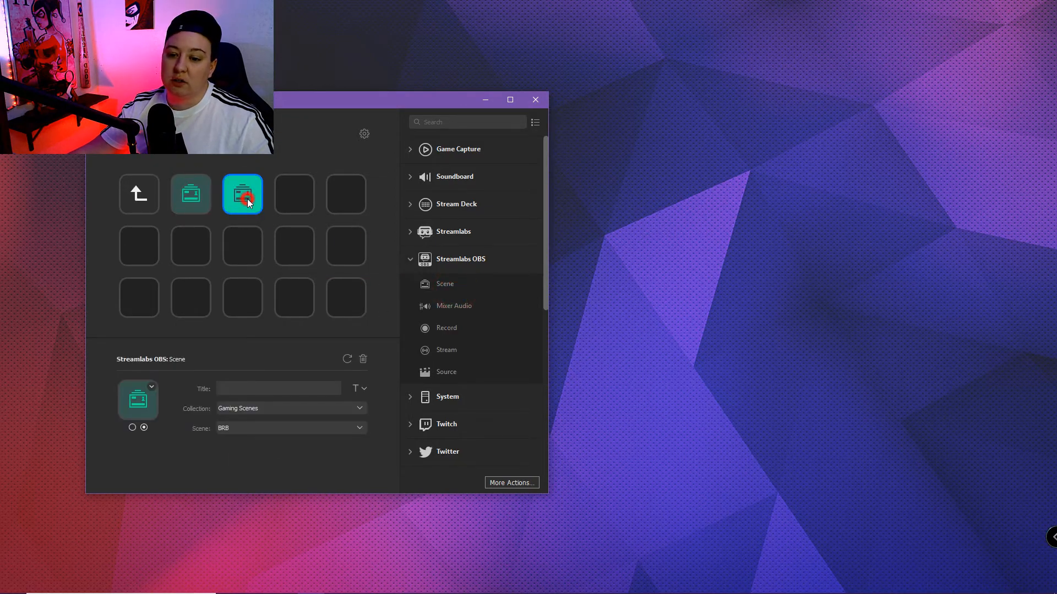
left_click(254, 428)
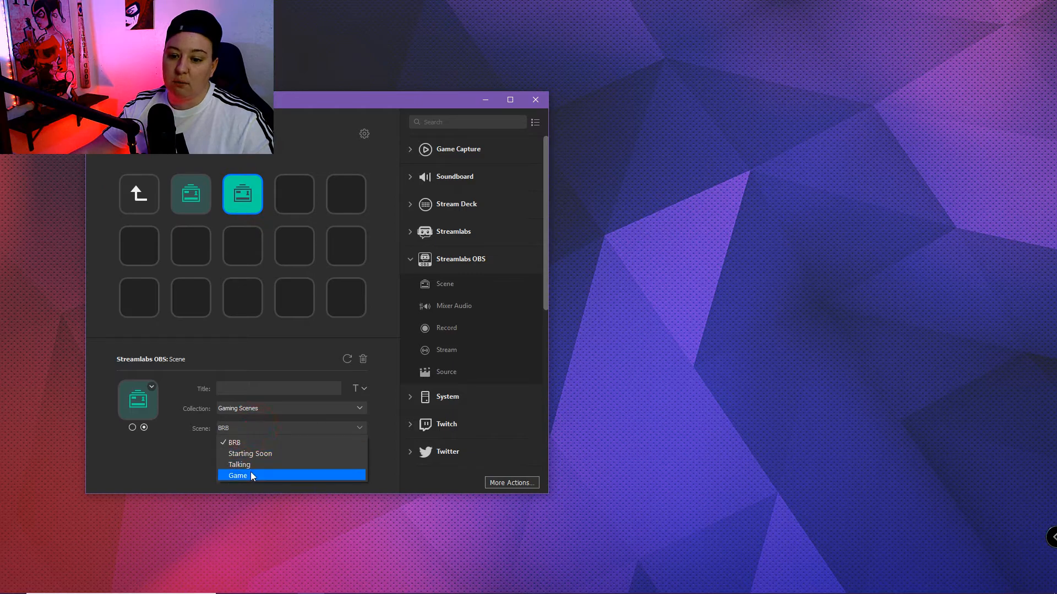
left_click(259, 454)
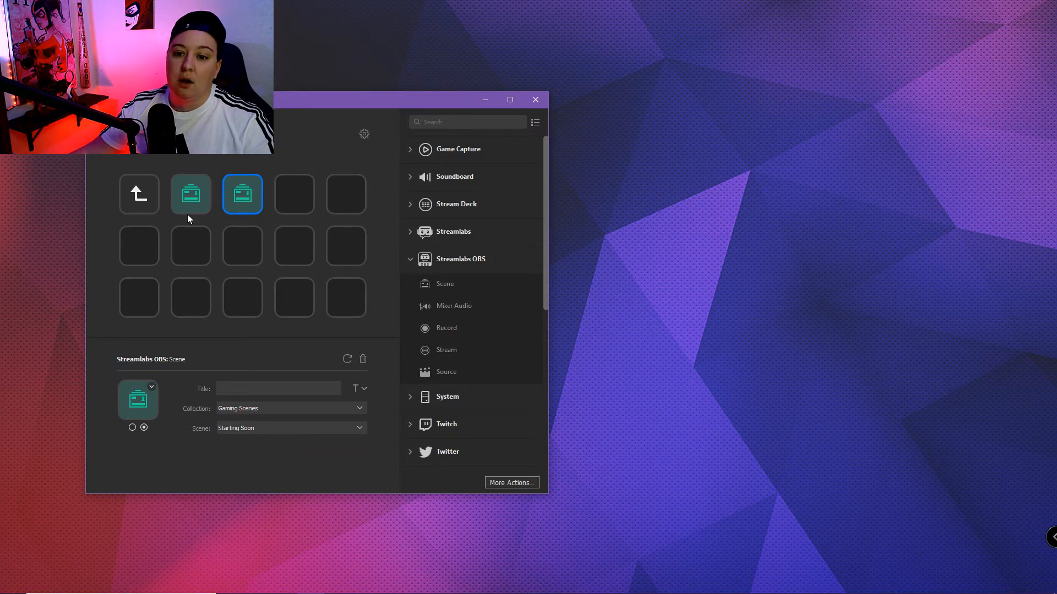
Step: Return to the profile's main page and assign a Streamlabs OBS Scene action for Game to the second key of the middle row
left_click(147, 201)
double_click(147, 201)
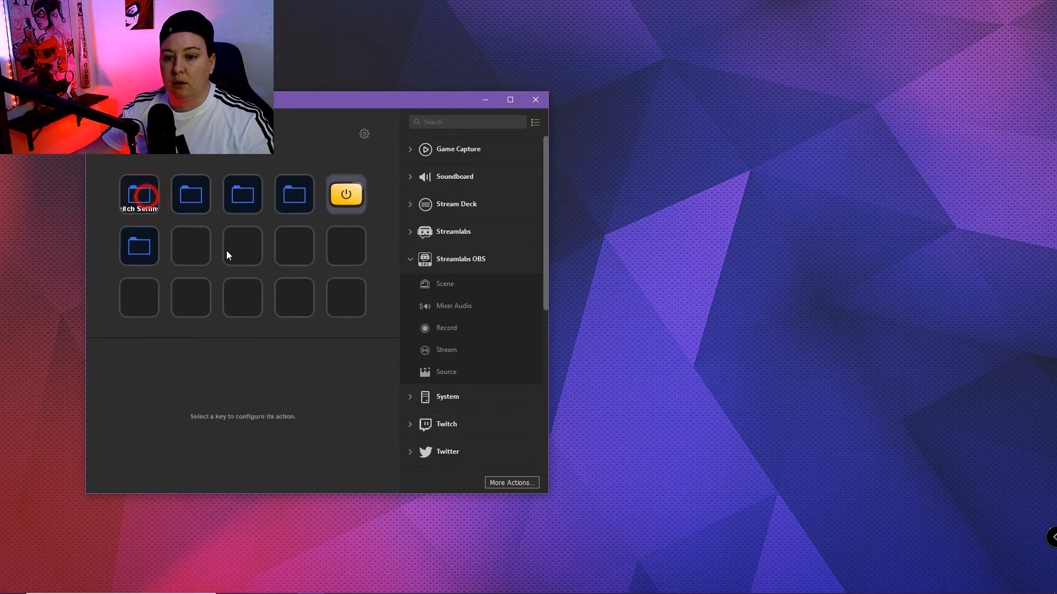
left_click(197, 246)
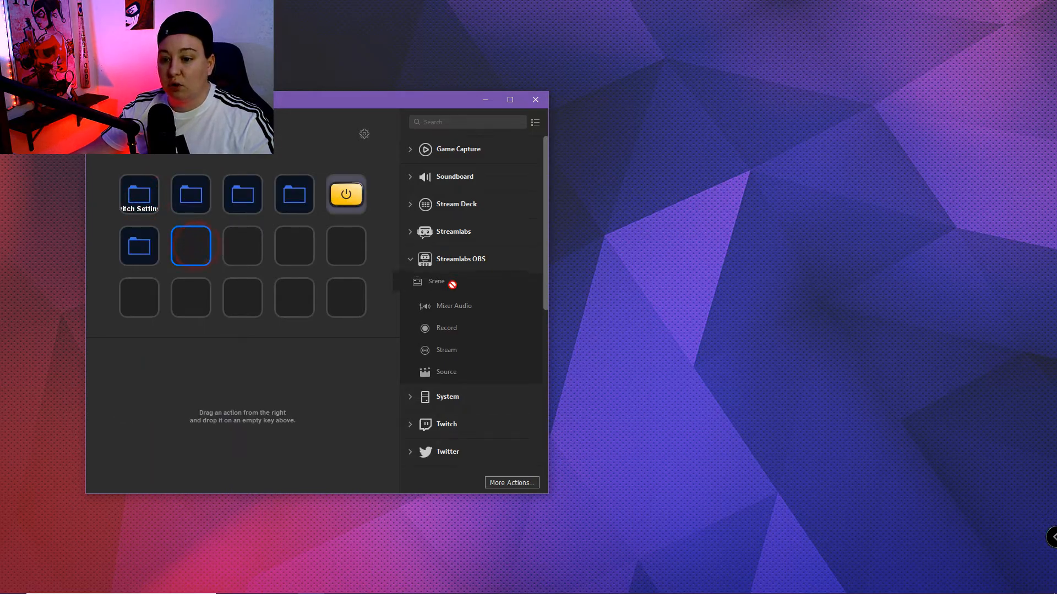
left_click_drag(447, 284, 197, 252)
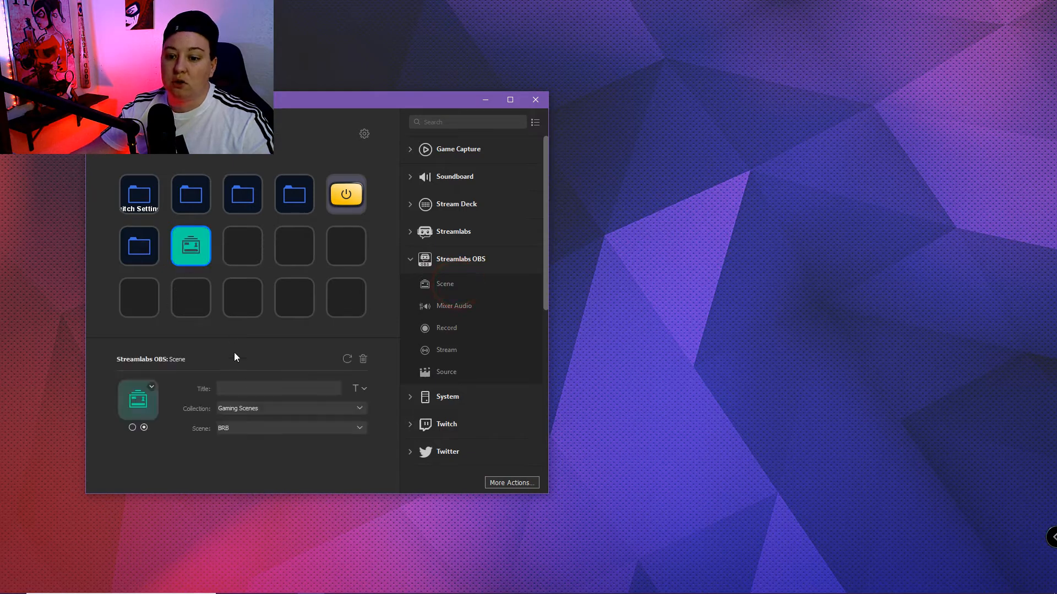
left_click(252, 429)
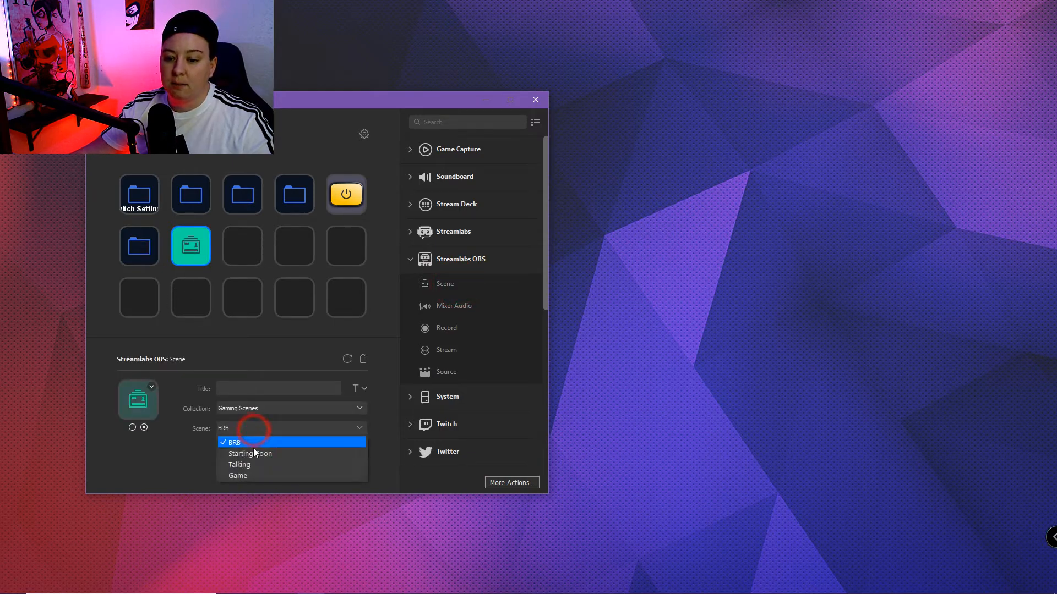
left_click(252, 473)
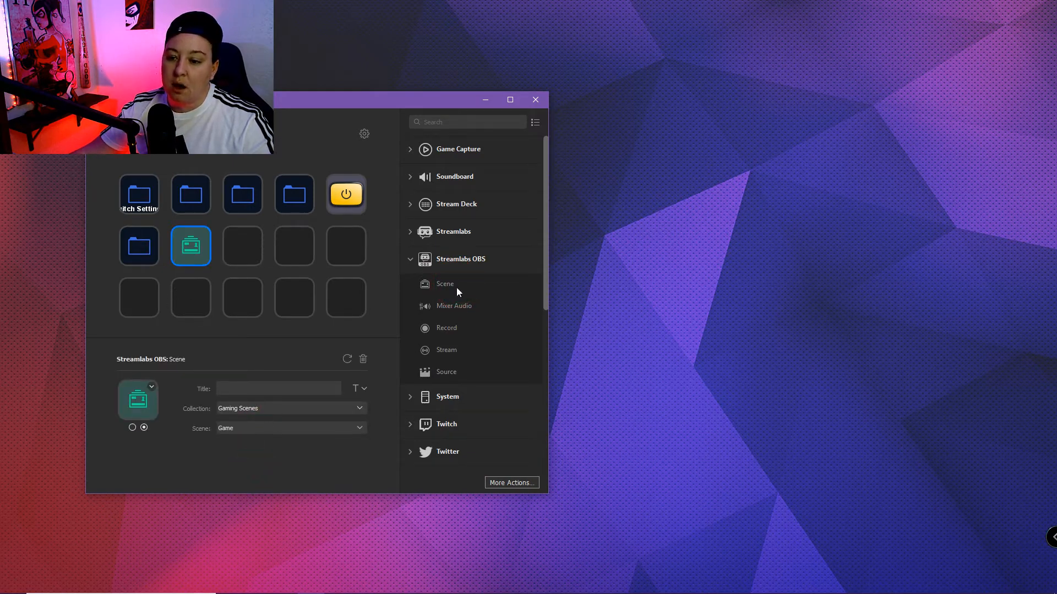
Step: Assign a Streamlabs OBS Scene action to the third key of the middle row with BRB as its scene
left_click_drag(457, 287, 246, 241)
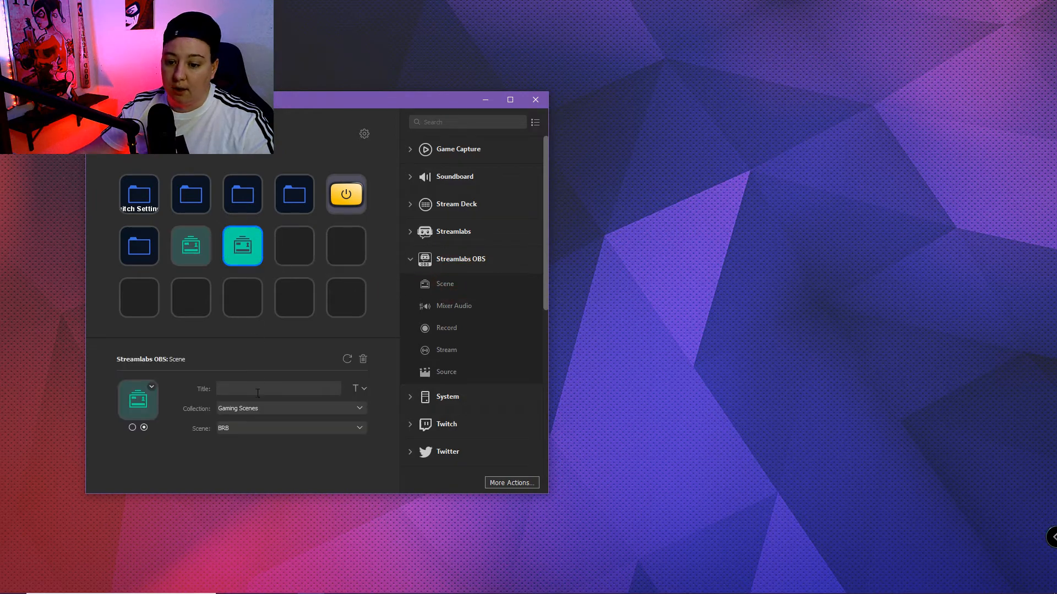
left_click(247, 430)
left_click(250, 440)
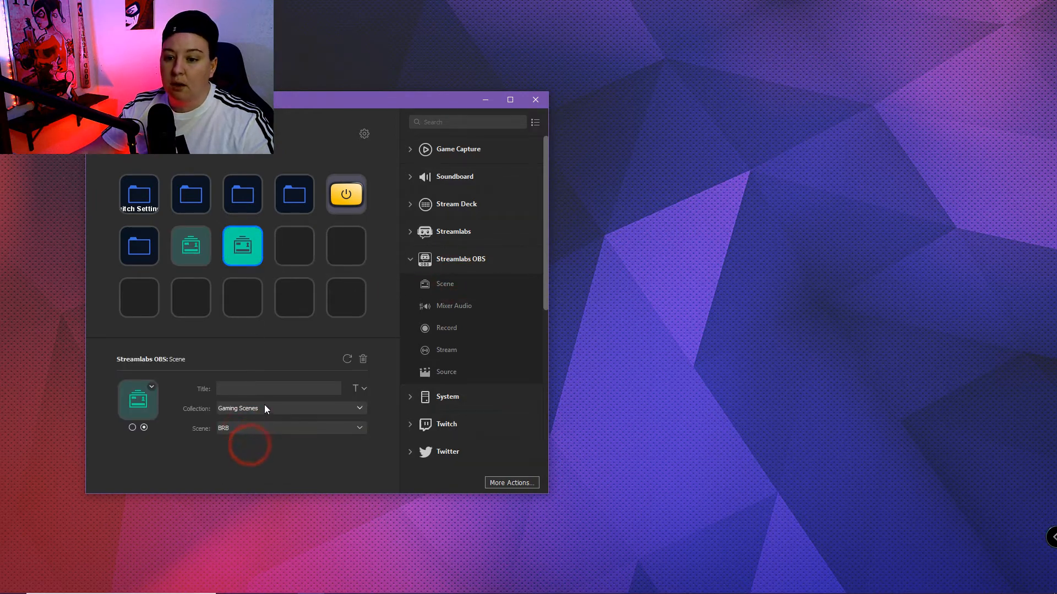
Step: Bring up Streamlabs OBS beside the Stream Deck window to check the scene switching, and minimise it again
left_click(296, 246)
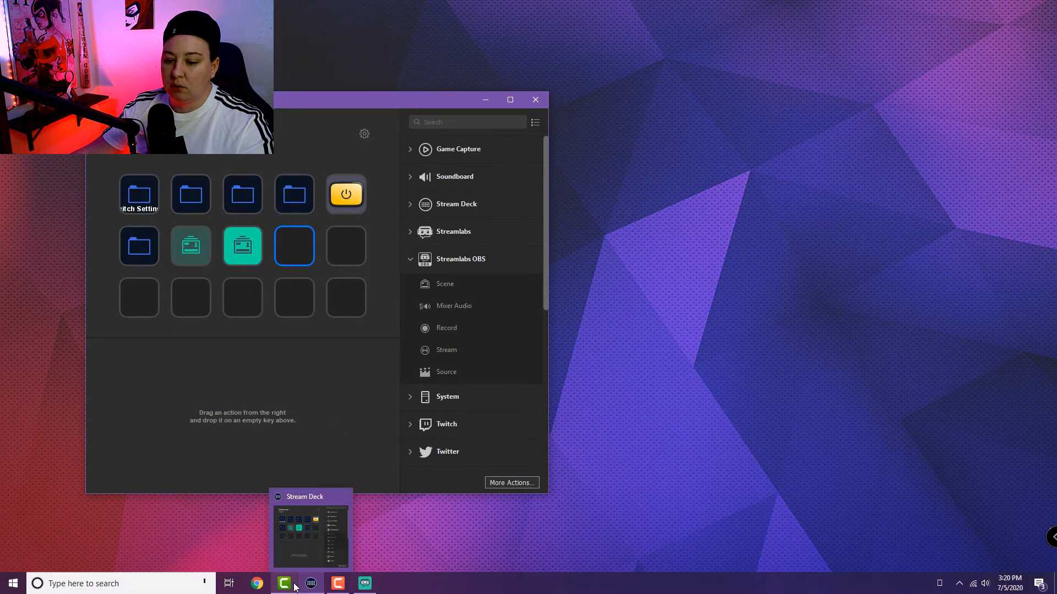
left_click(365, 584)
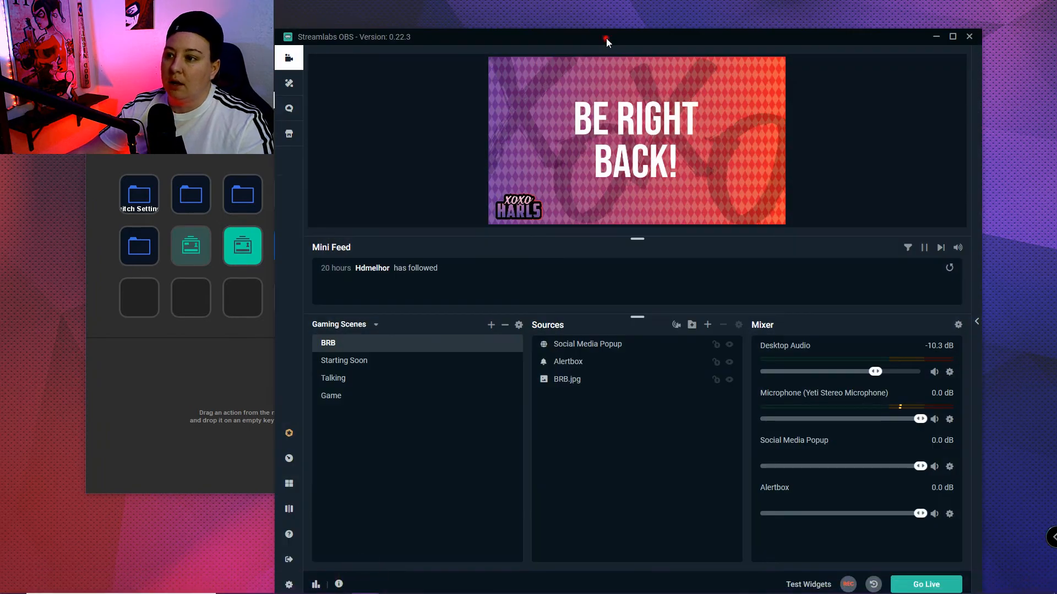
left_click_drag(606, 38, 697, 25)
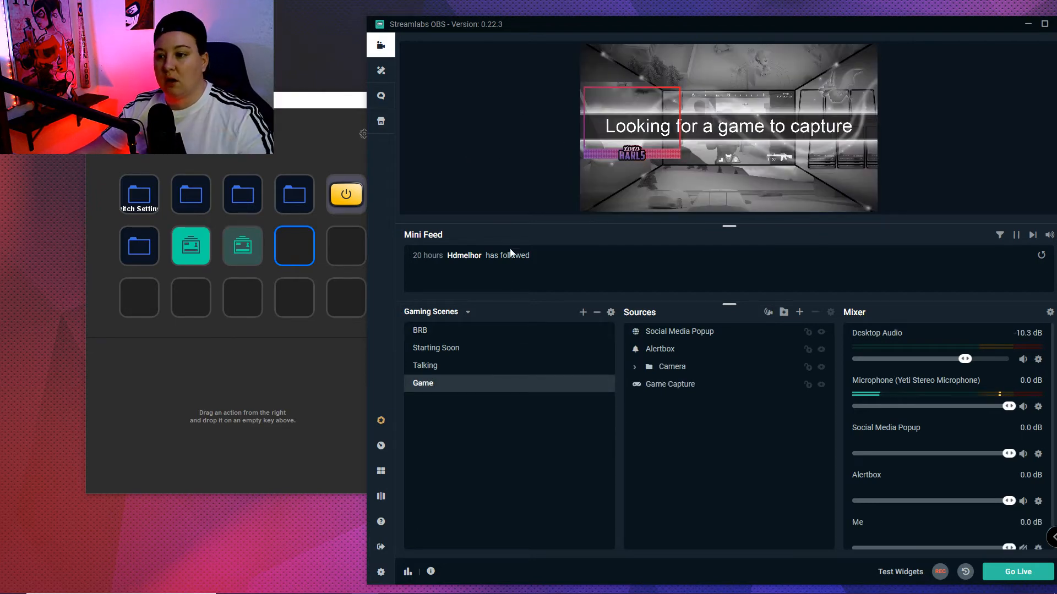
left_click(1025, 24)
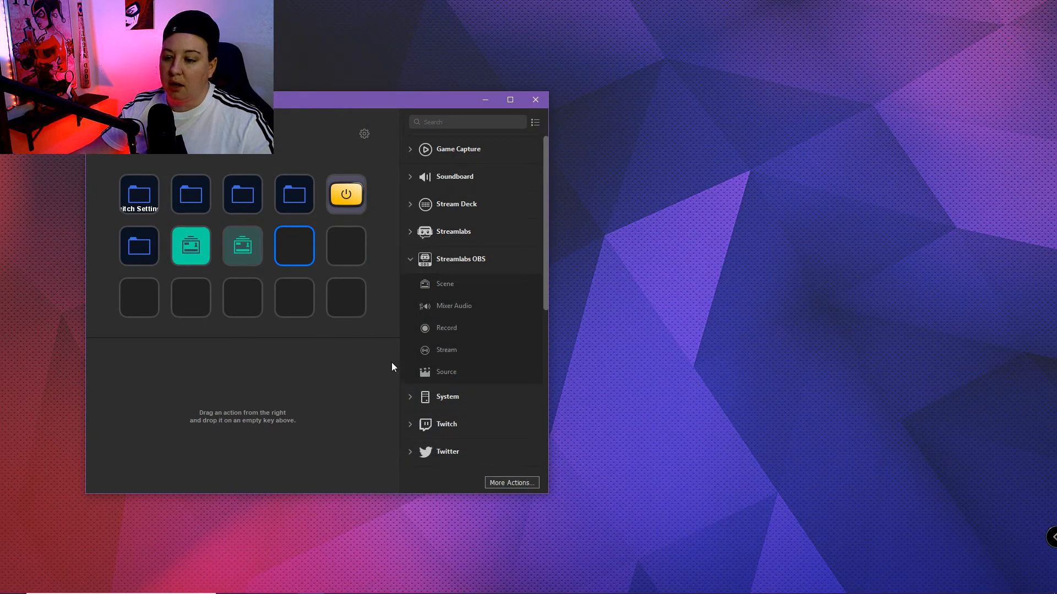
Step: Collapse the Streamlabs OBS, Control Center and Custom categories in the action list
scroll(491, 405, "down", 5)
scroll(481, 311, "up", 5)
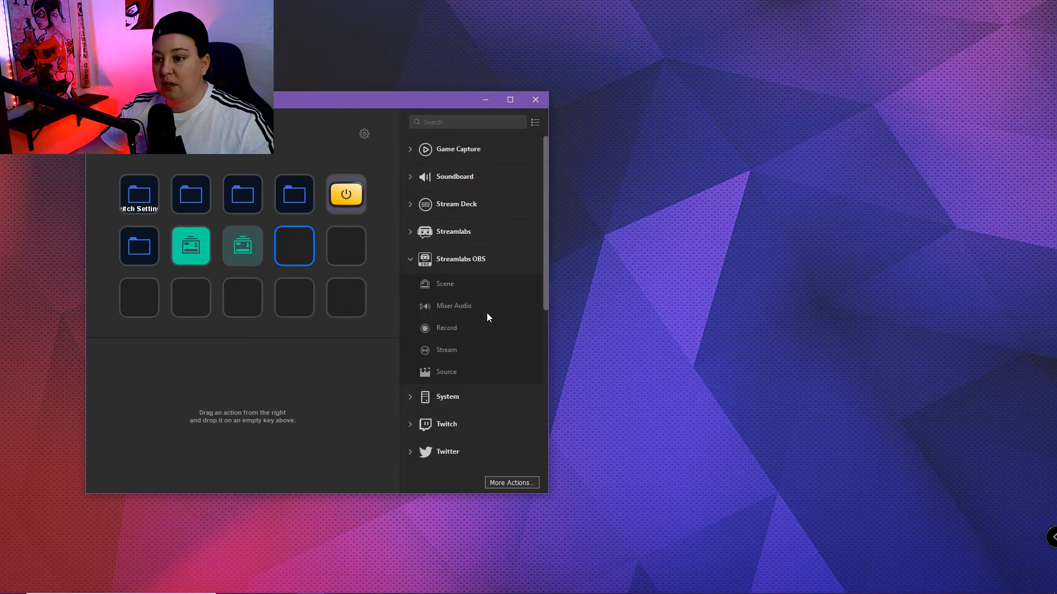
left_click(411, 258)
scroll(412, 261, "down", 3)
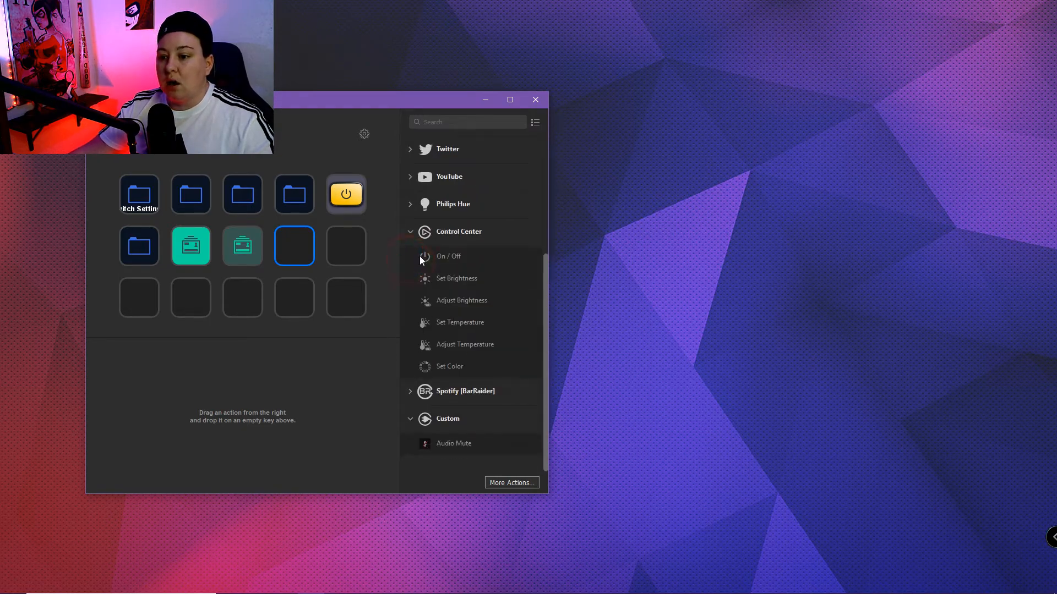
left_click(408, 232)
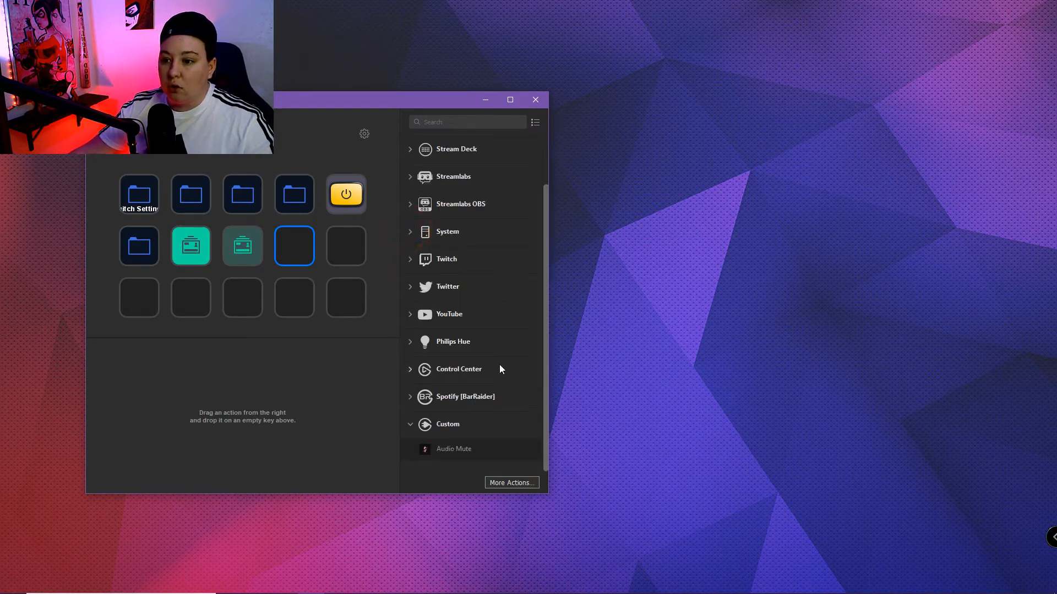
left_click(409, 425)
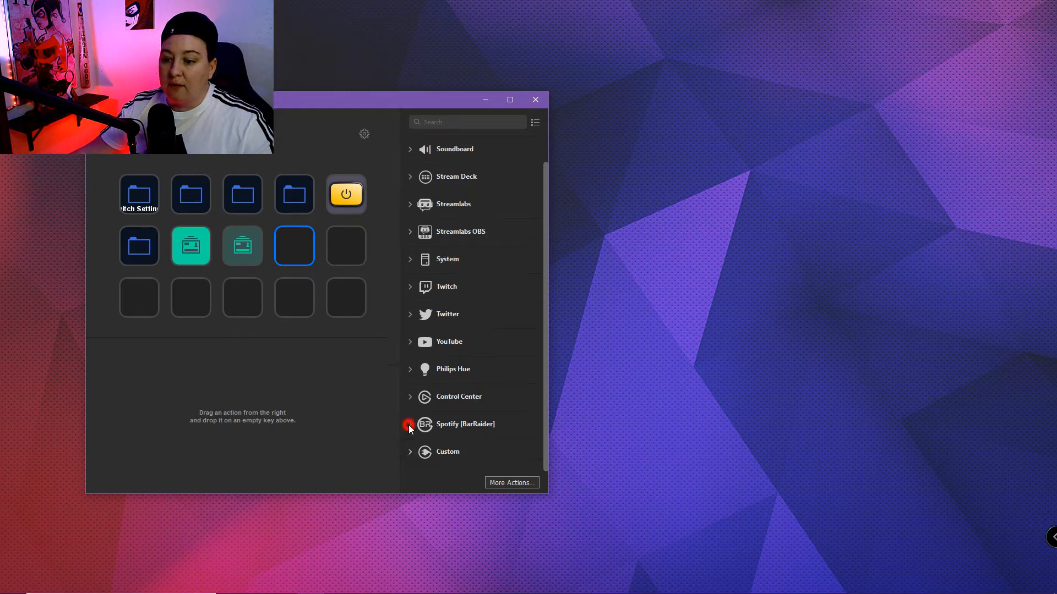
Step: Assign the Custom Audio Mute action to the fourth key of the middle row and set its device to Microphone (Yeti Stereo Microphone)
left_click(445, 454)
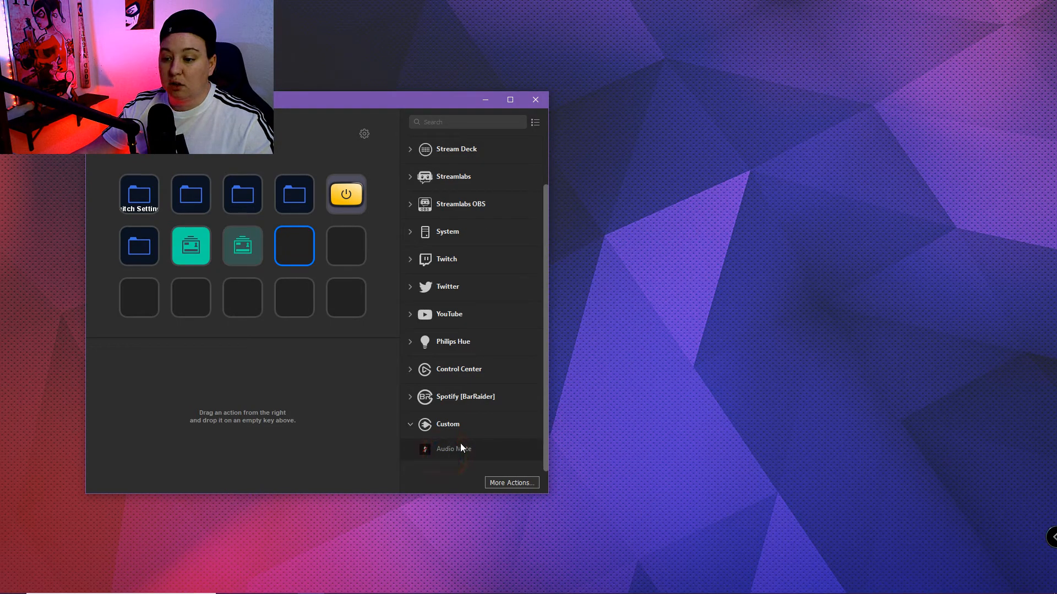
left_click_drag(464, 450, 298, 247)
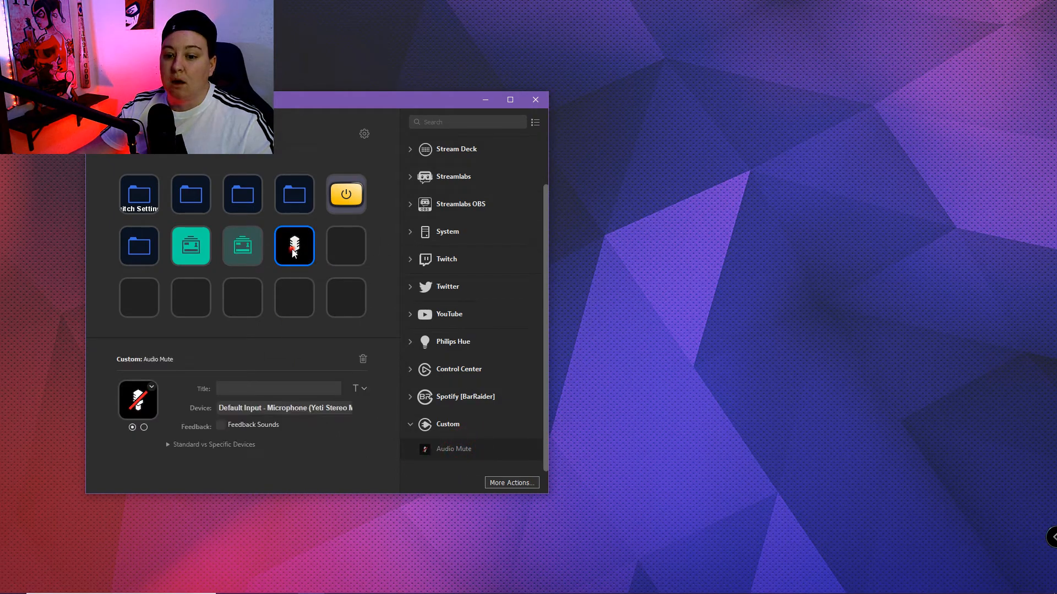
left_click(268, 408)
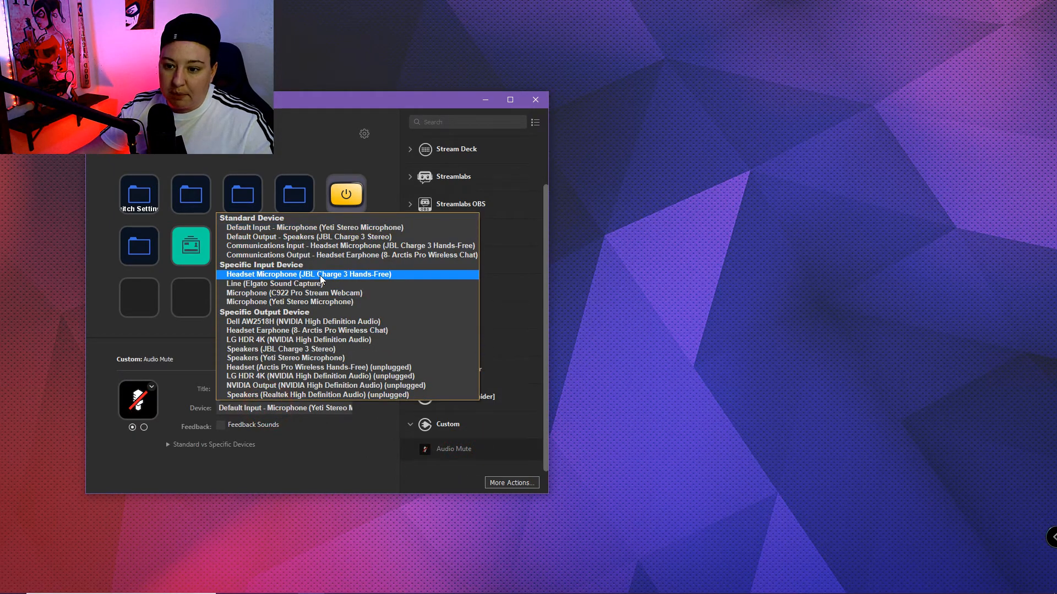
left_click(332, 302)
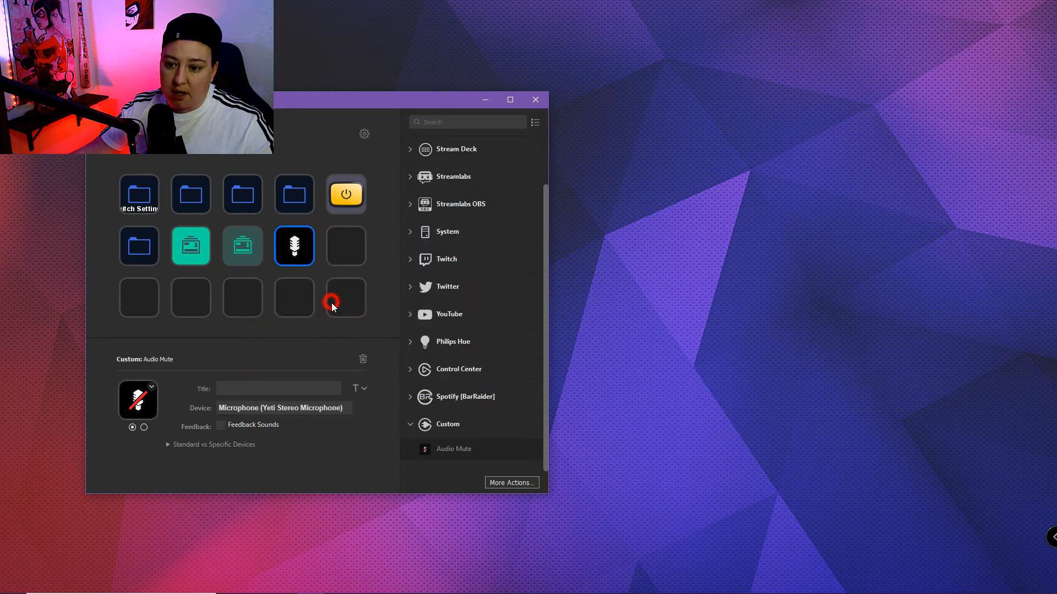
left_click(303, 245)
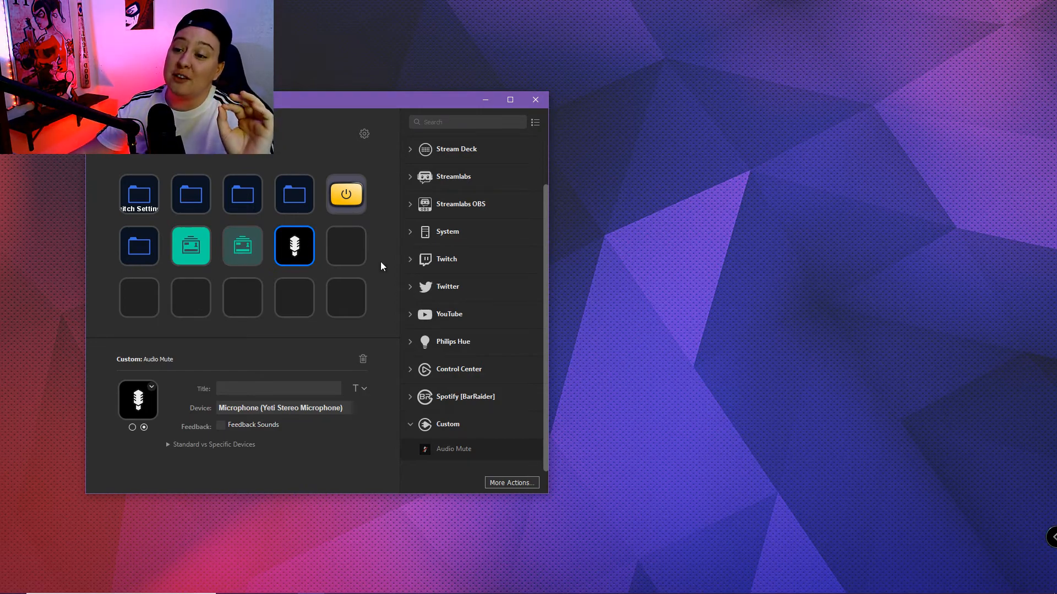
Step: Create a folder on the last key of the middle row and open it
left_click(408, 149)
left_click_drag(440, 174, 354, 247)
double_click(348, 251)
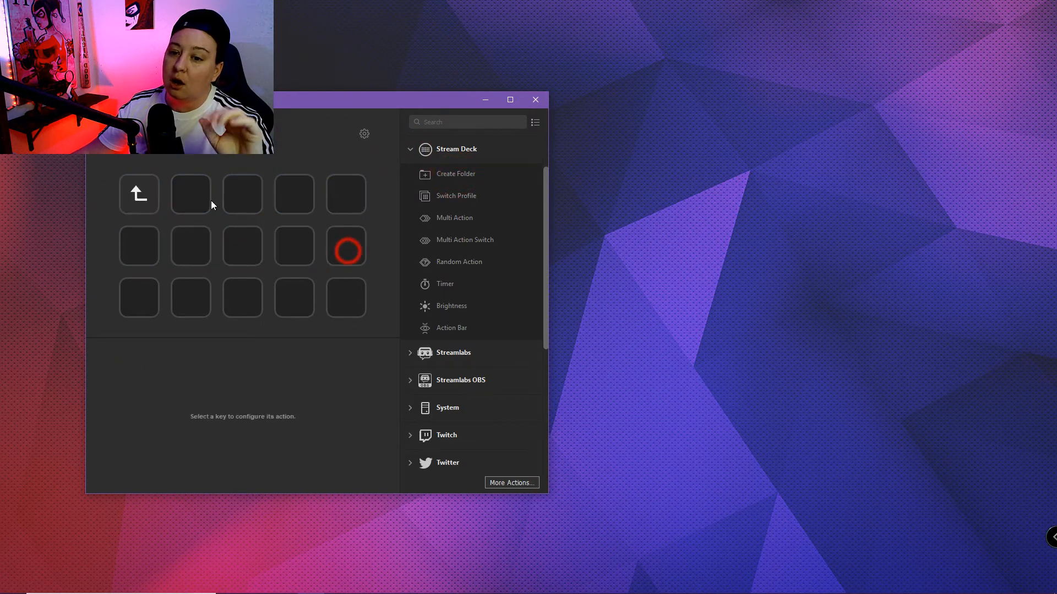
Step: Assign the Twitch Stream/Game Title action to the second key of the folder's top row
left_click(408, 150)
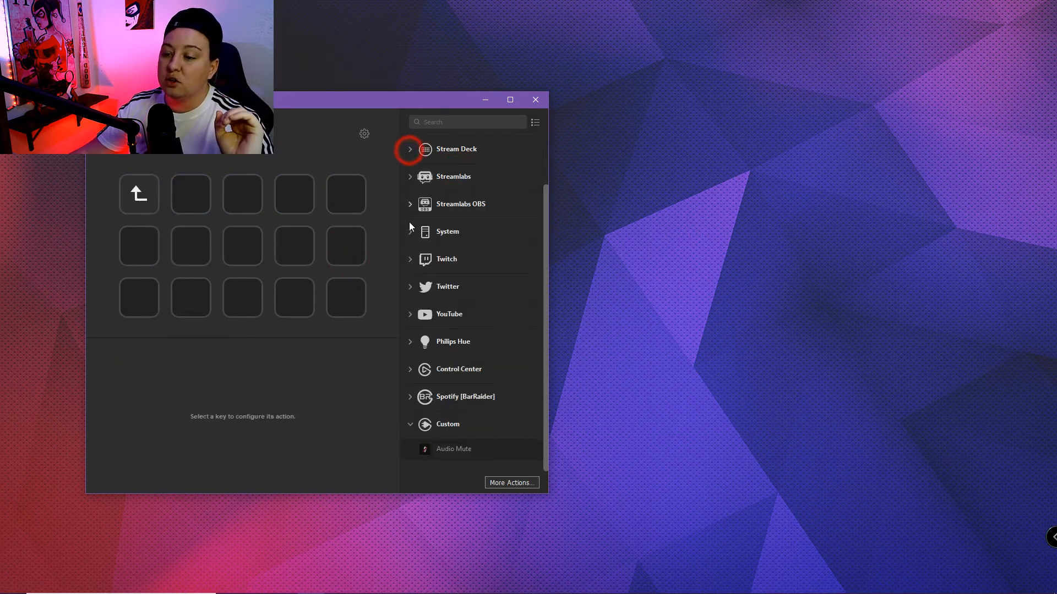
left_click(410, 259)
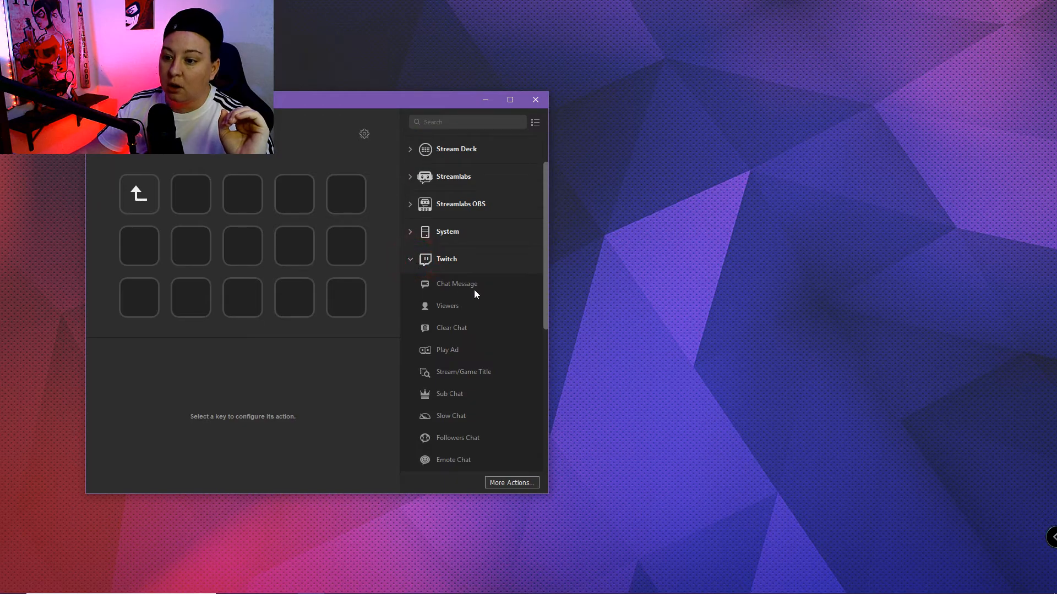
scroll(468, 319, "down", 2)
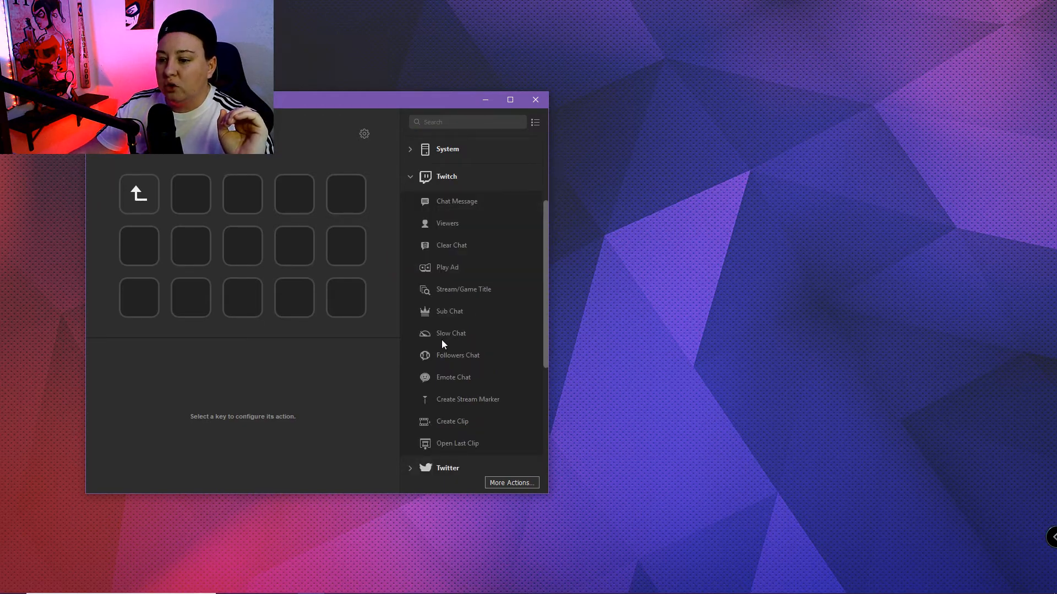
left_click_drag(474, 289, 200, 194)
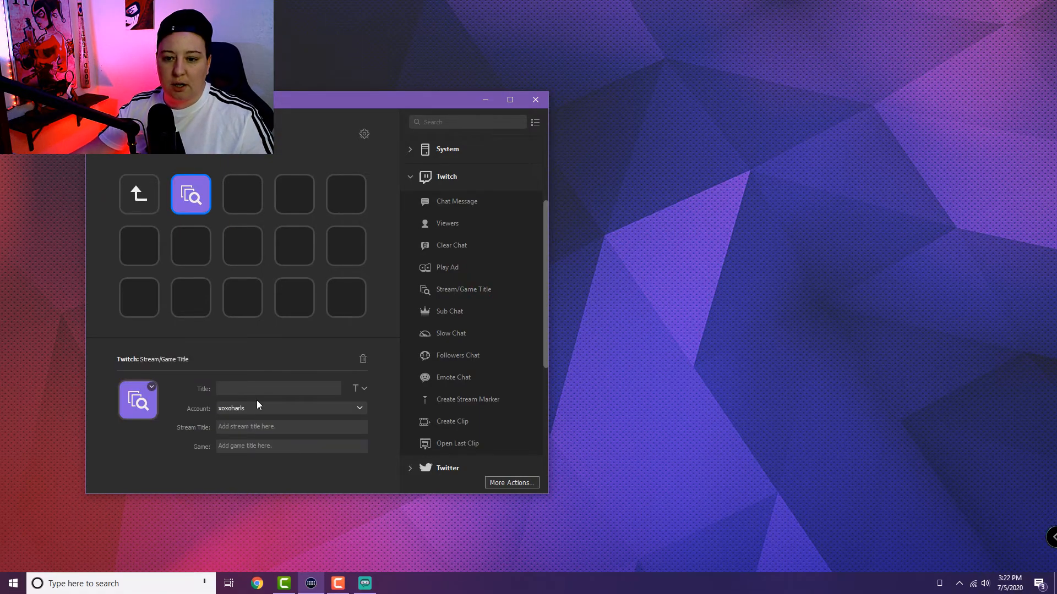
double_click(144, 194)
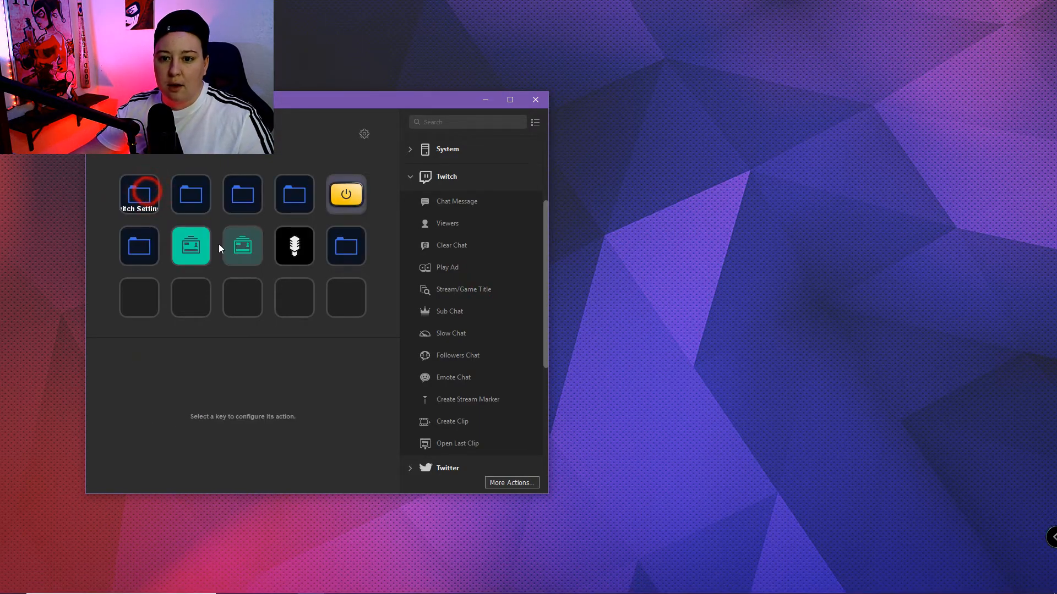
double_click(191, 193)
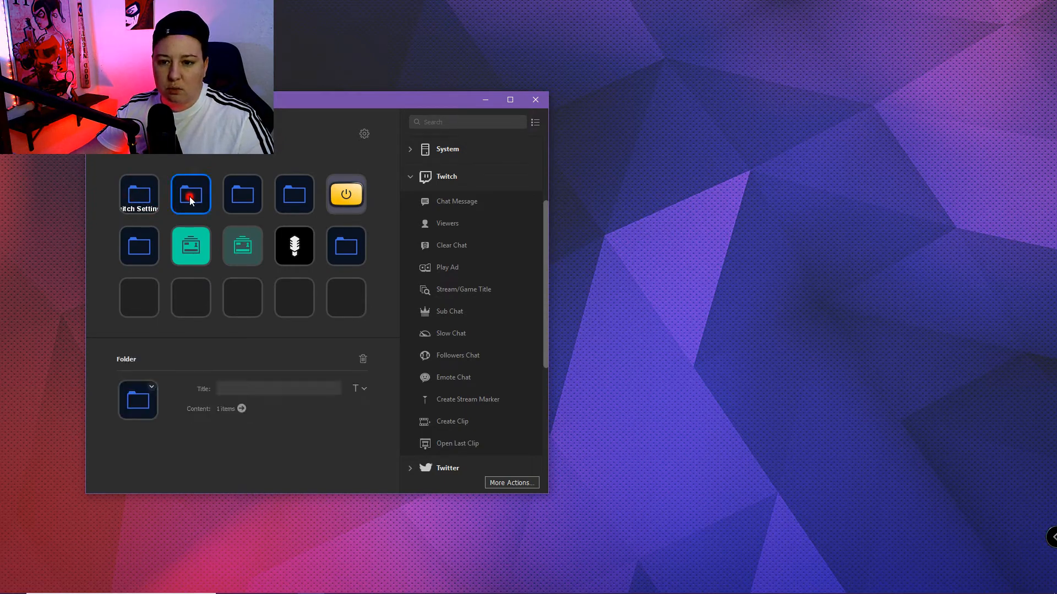
left_click(144, 201)
left_click(143, 198)
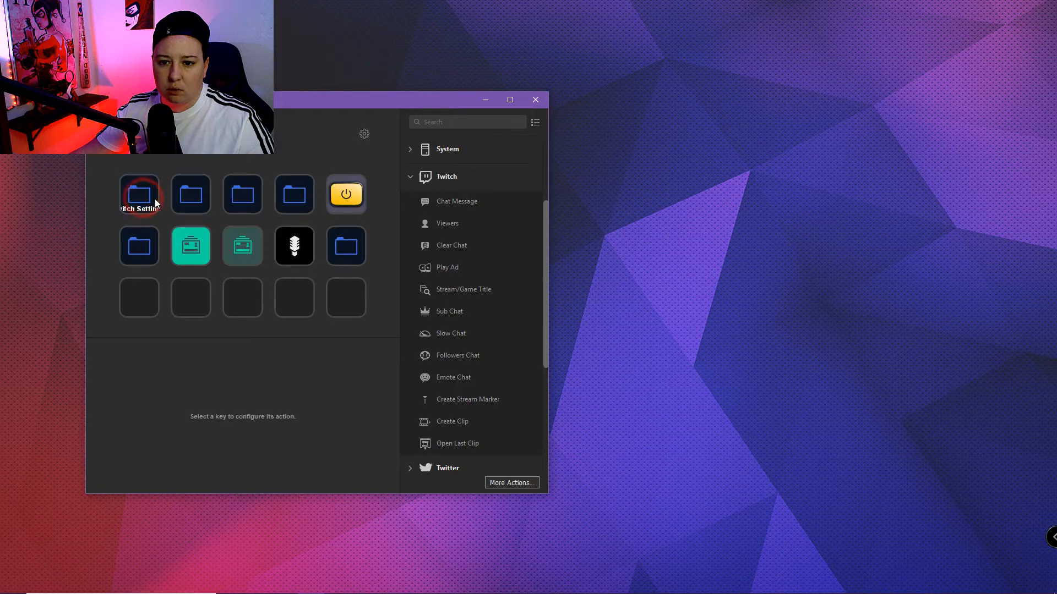
double_click(151, 200)
left_click(149, 199)
double_click(149, 199)
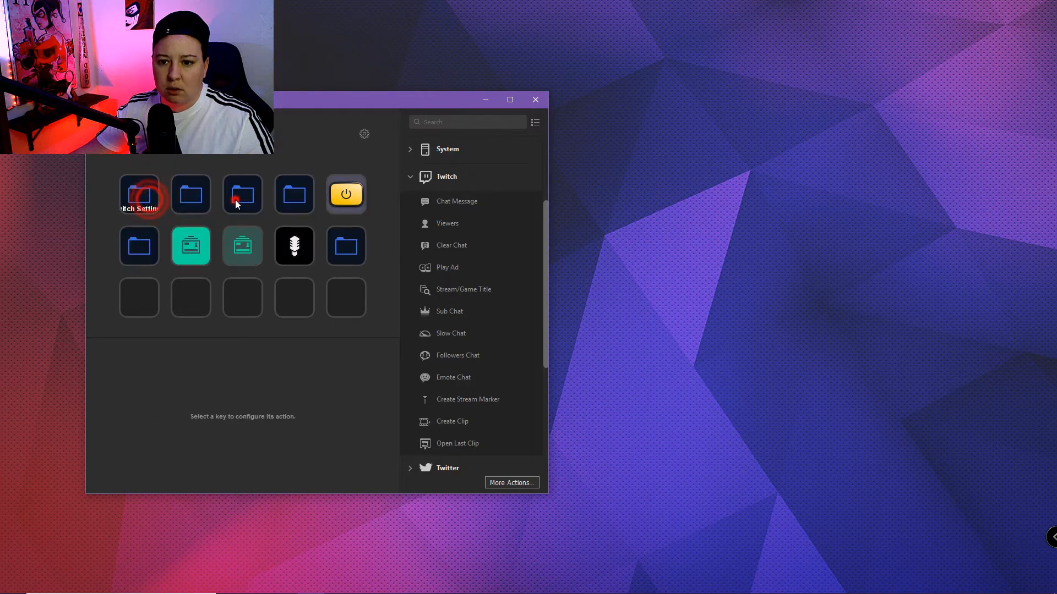
double_click(235, 200)
left_click(191, 197)
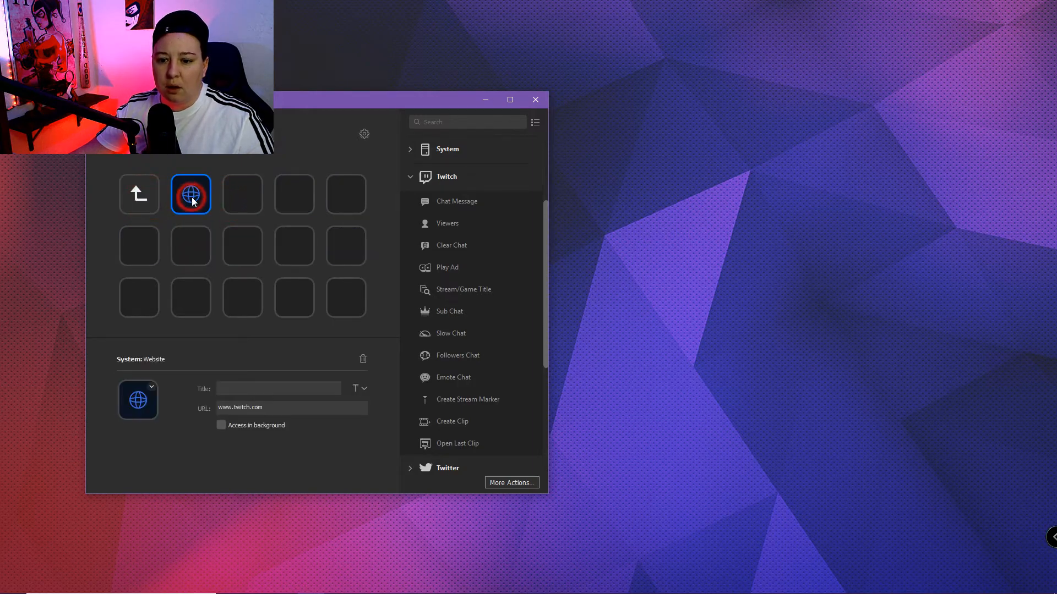
left_click(191, 197)
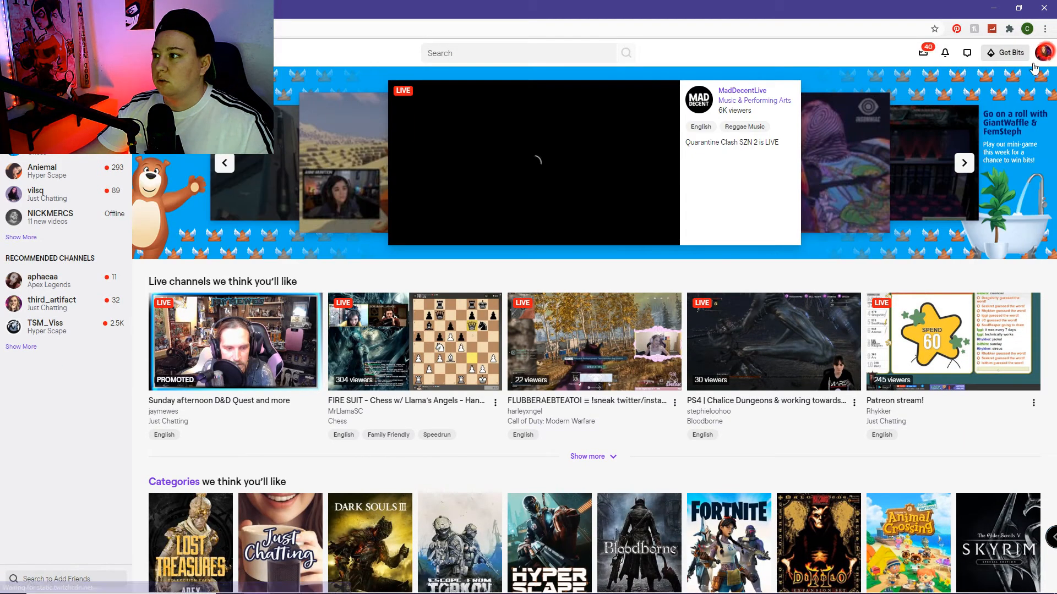
Step: Open the signed-in account's Twitch channel page and view it in a smaller browser window beside Stream Deck
left_click(1042, 52)
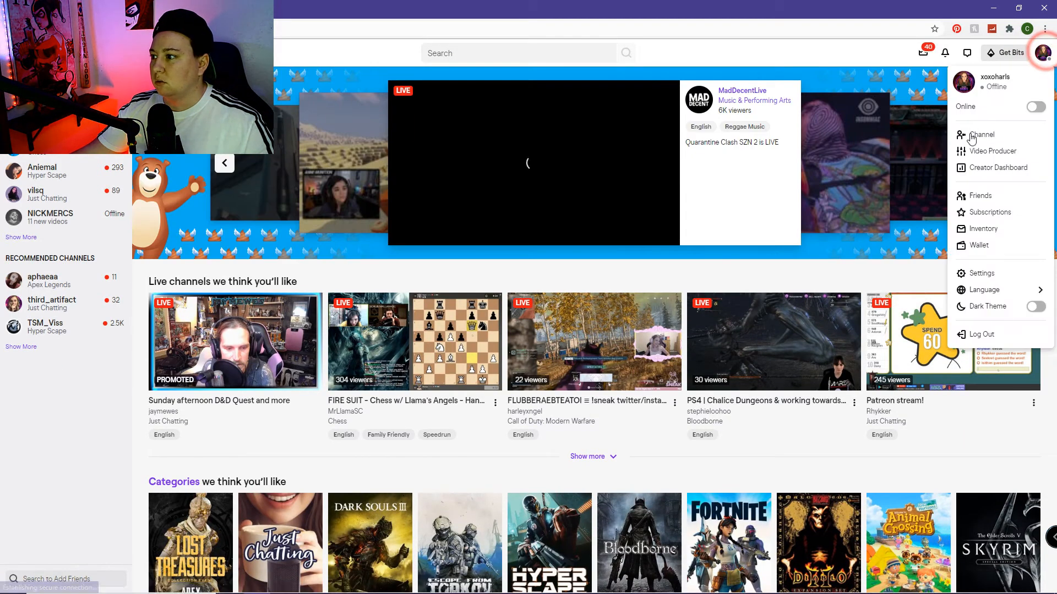
left_click(984, 135)
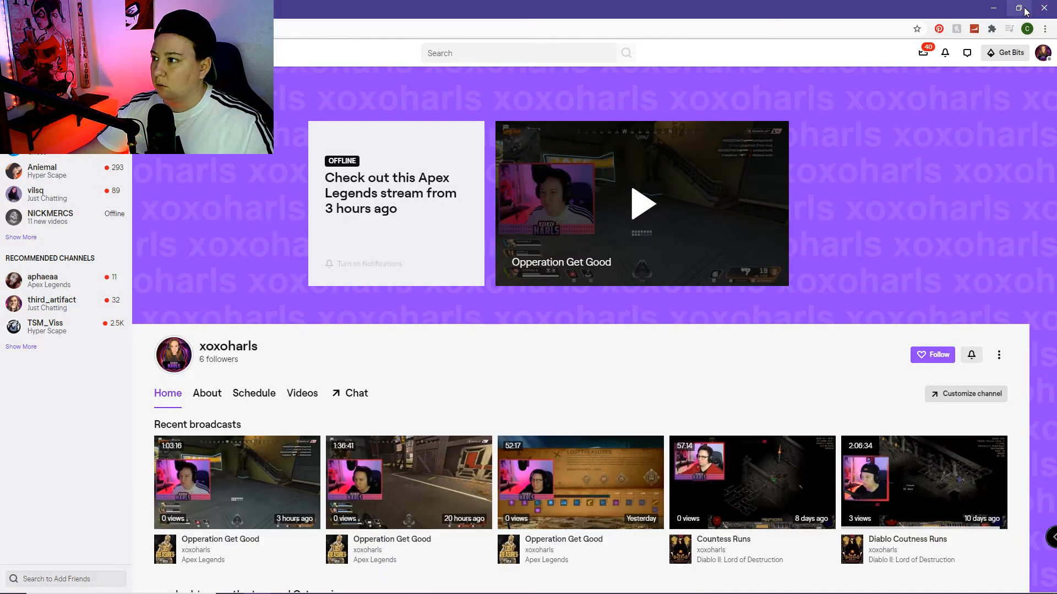
left_click(1024, 12)
left_click_drag(110, 156, 820, 159)
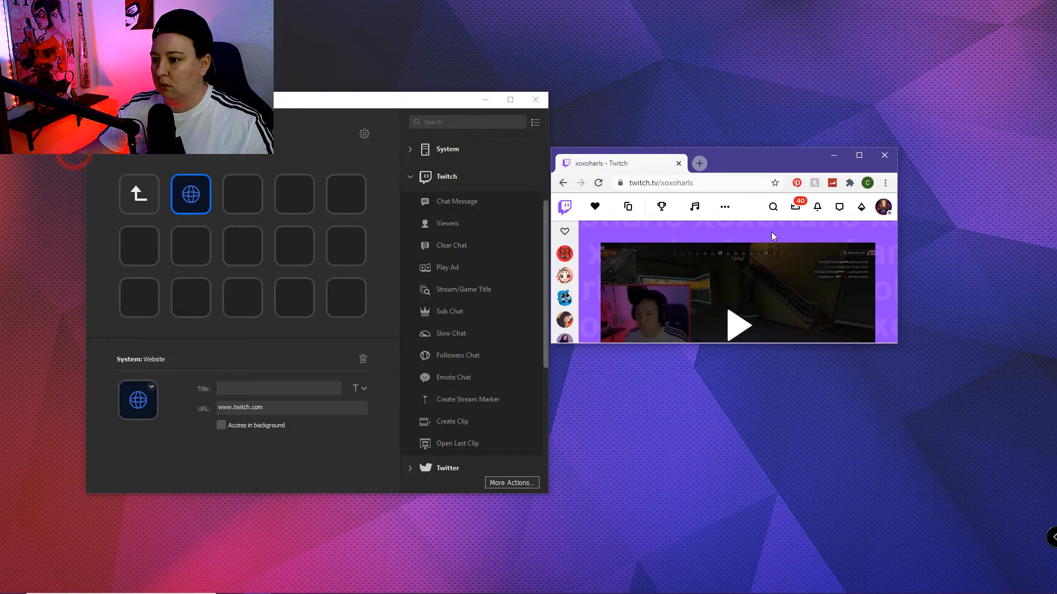
scroll(729, 300, "down", 2)
scroll(728, 298, "up", 3)
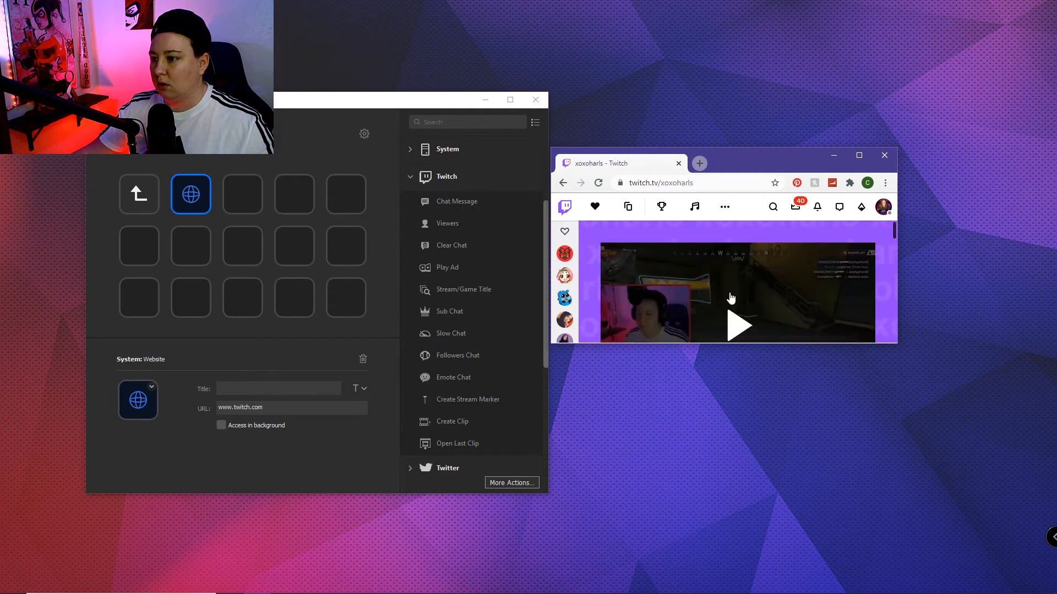
scroll(730, 300, "down", 5)
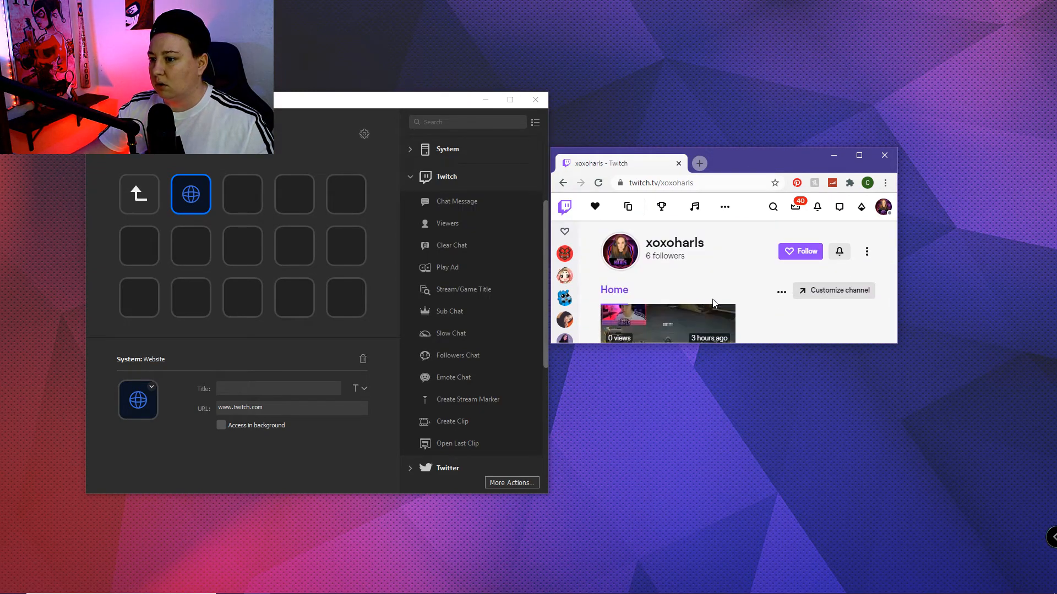
Step: Tile the browser to half the screen with the channel's Chat view open and move the Stream Deck window clear of it
left_click(859, 155)
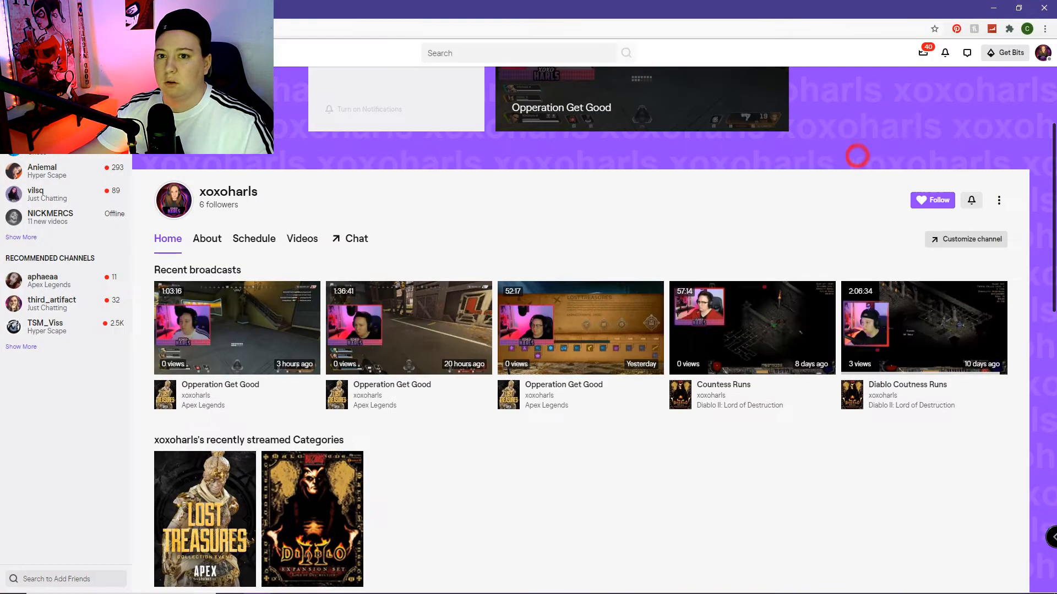
left_click_drag(715, 9, 1056, 117)
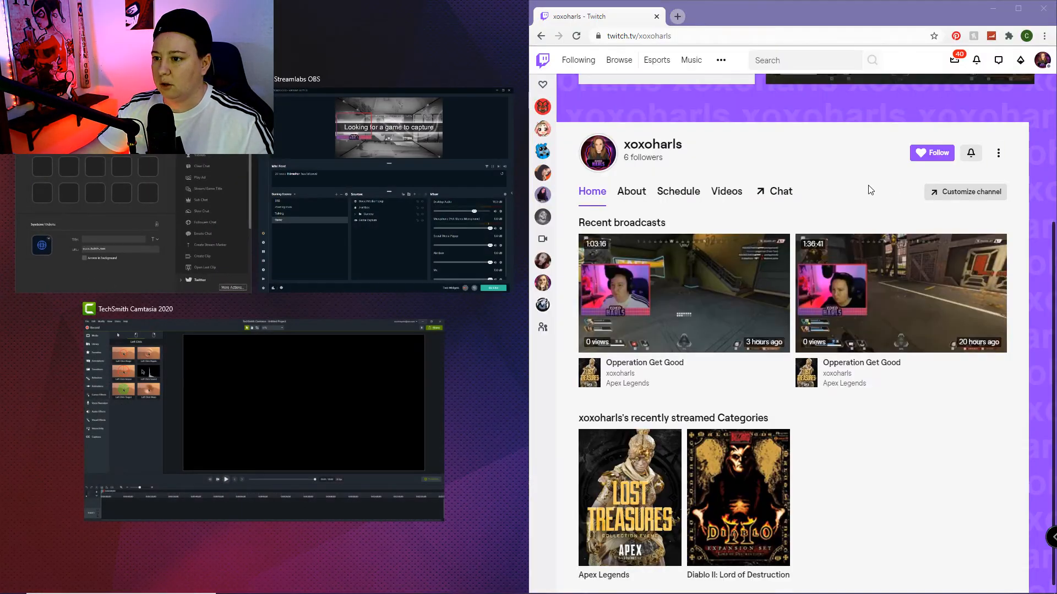
left_click(778, 191)
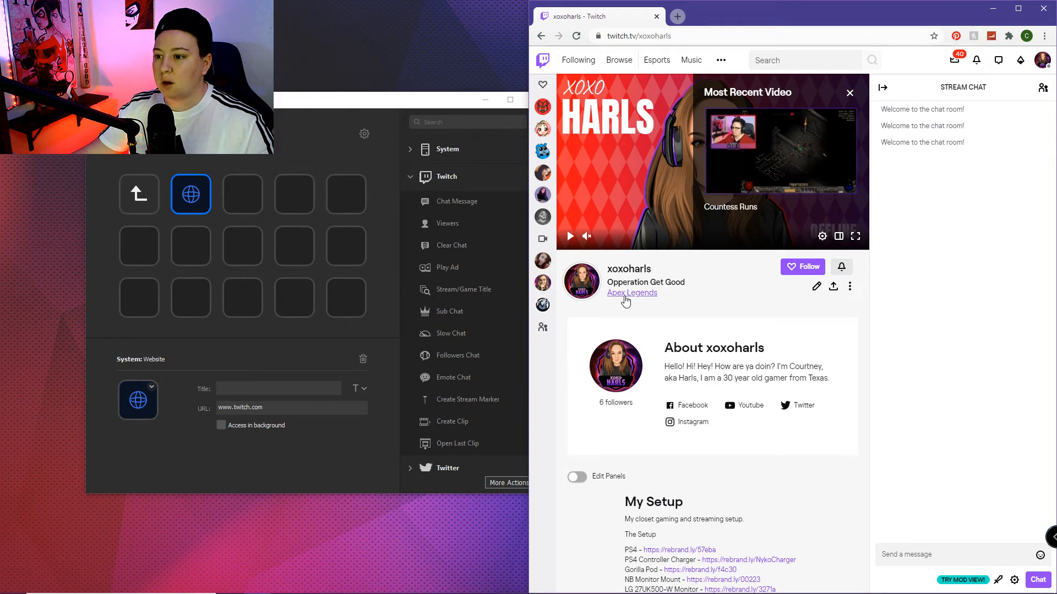
left_click_drag(405, 101, 377, 69)
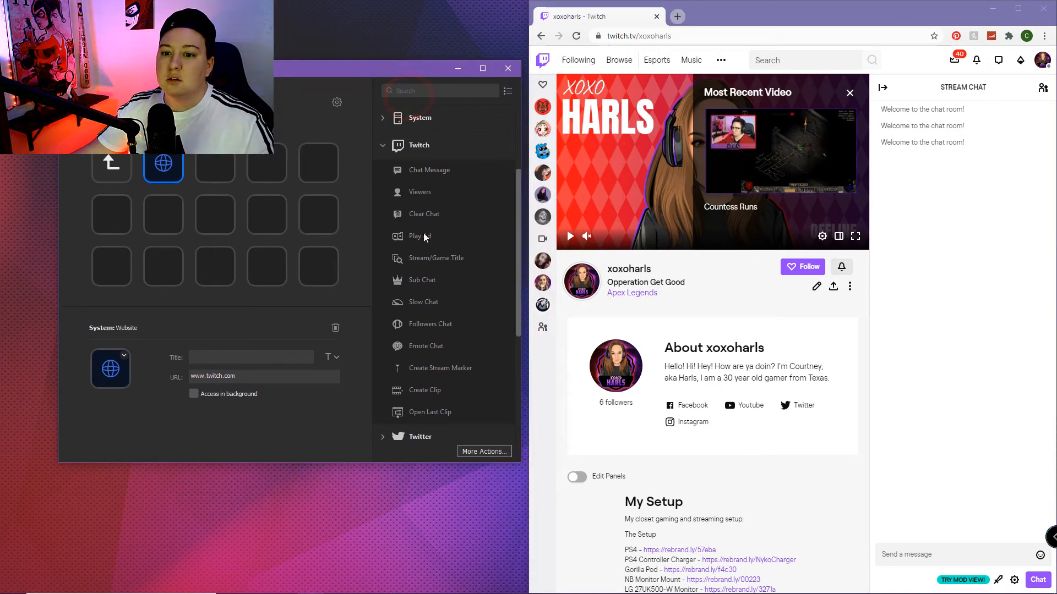
Step: Return to the folder on the middle row's last key and set its Stream/Game Title key's stream title to "Opperation Get God"
double_click(111, 163)
double_click(302, 213)
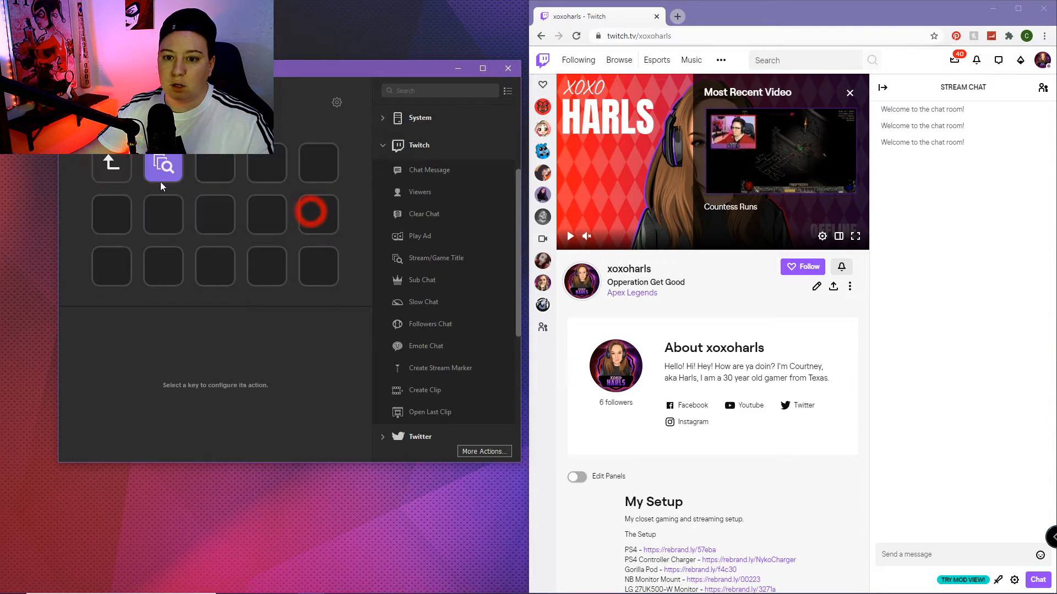
left_click(160, 176)
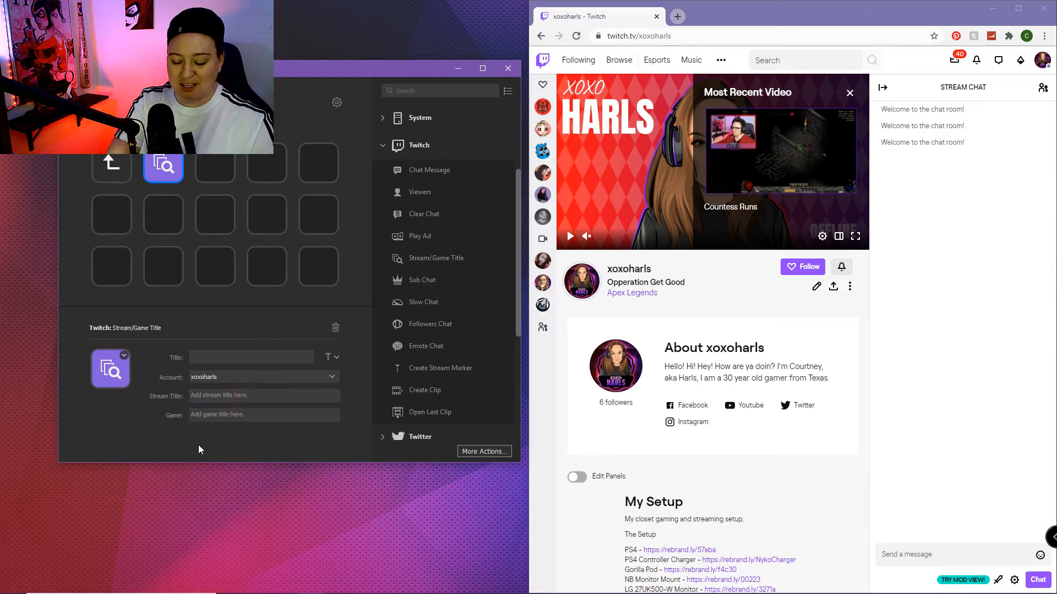
type("Oppe")
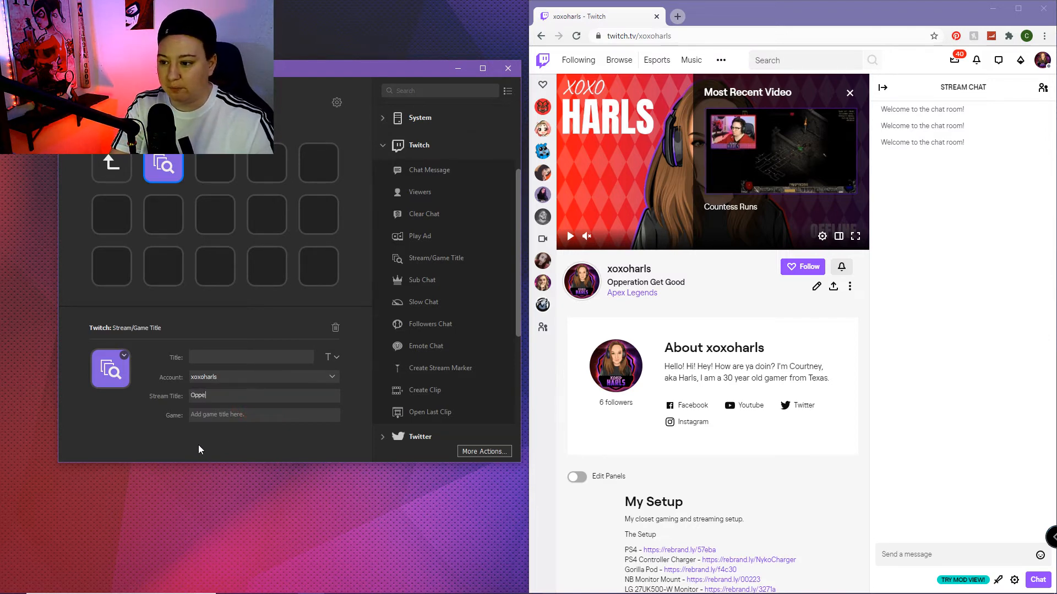
type("ration")
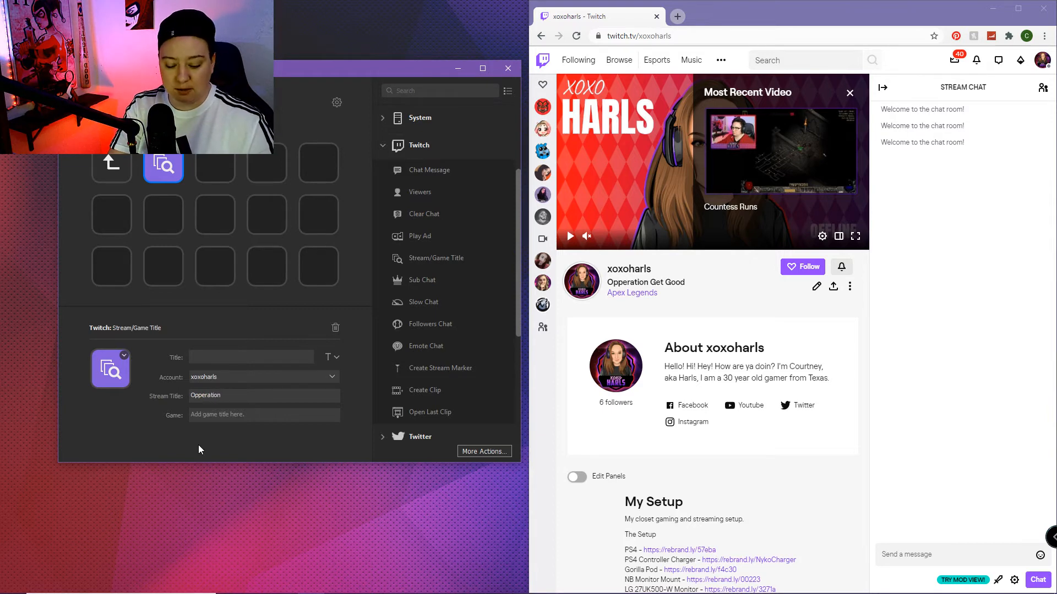
type(" Get God")
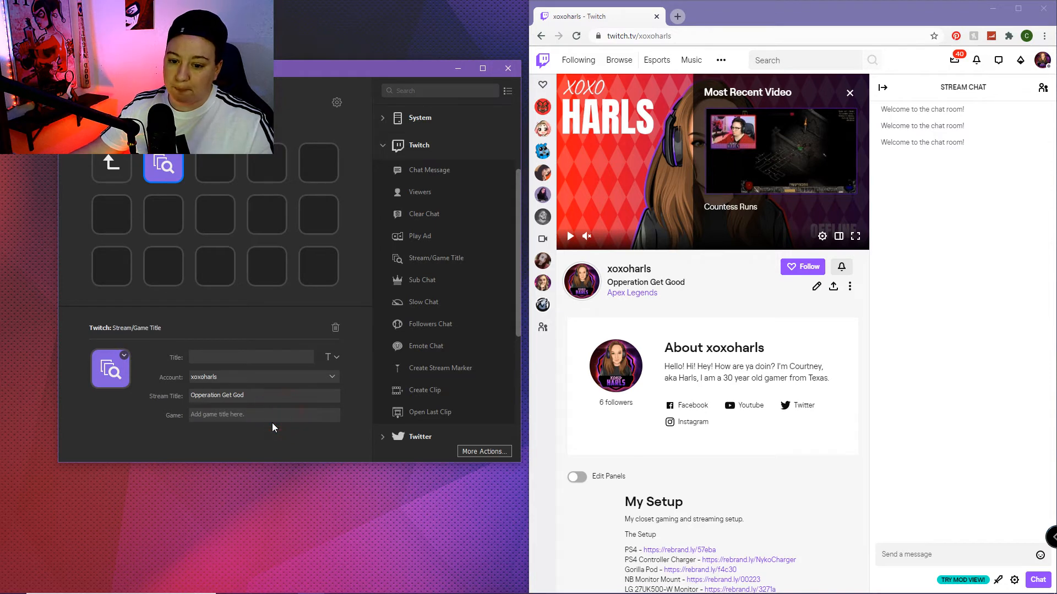
Step: Set the game of the first Stream/Game Title key to "Apex Legends"
type("Aop")
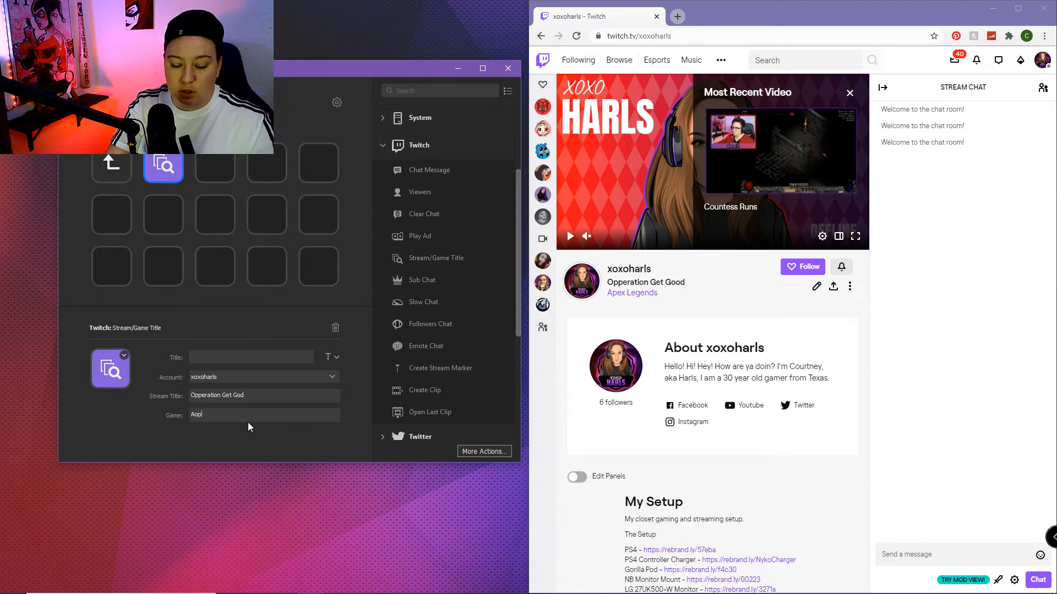
key("BackSpace")
key("BackSpace")
type("pe")
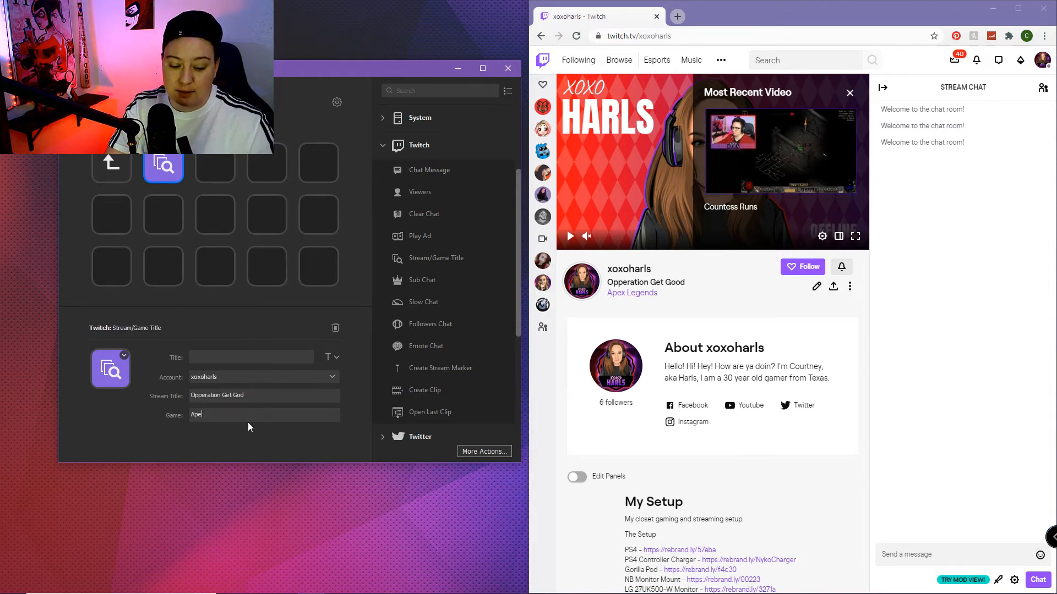
type("x Le")
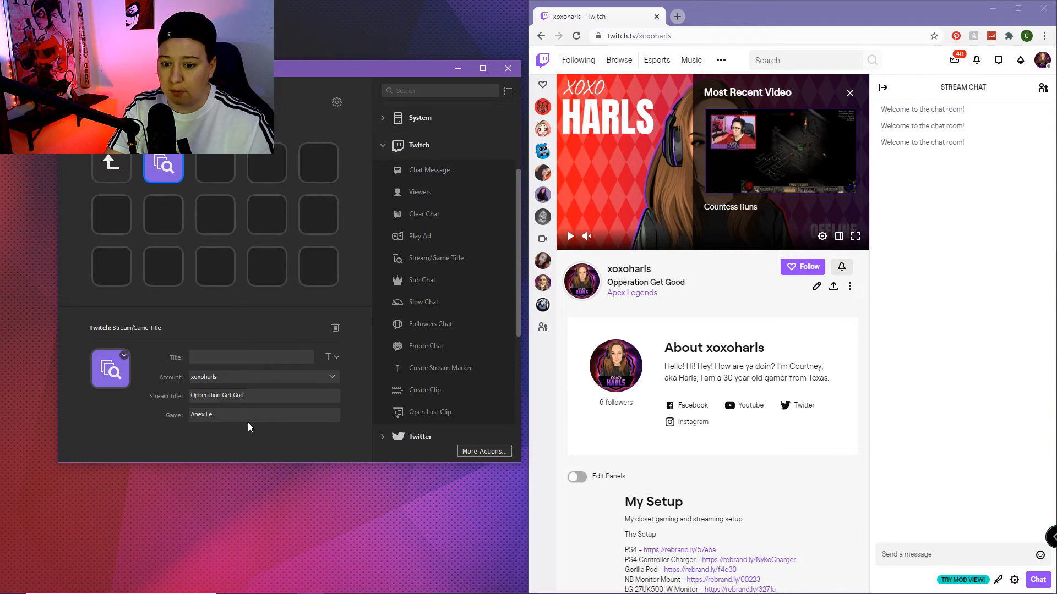
type("gends")
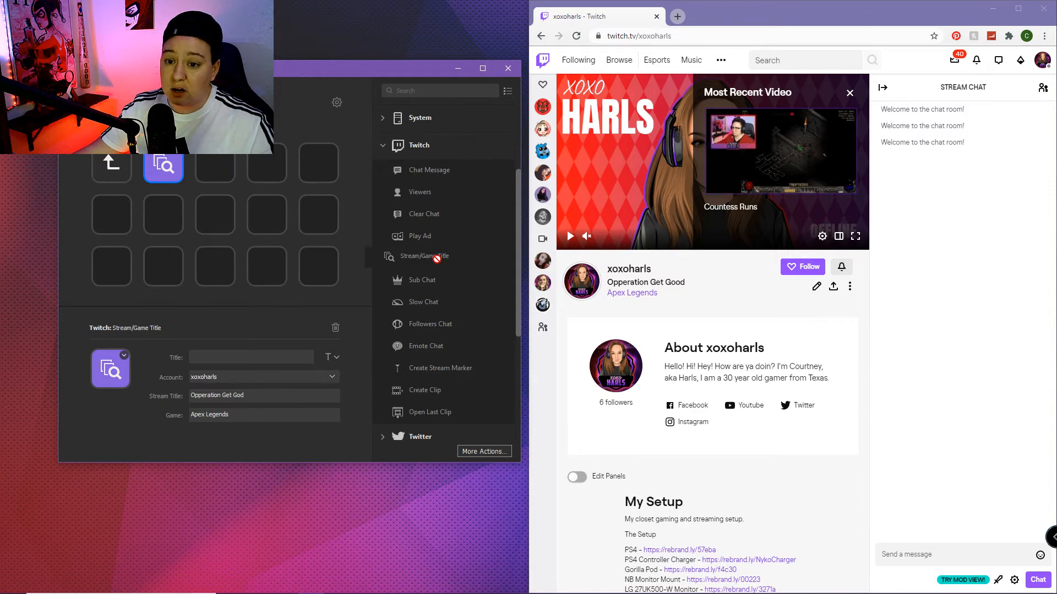
Step: Assign a second Stream/Game Title action to the third top-row key with the stream title "Countess Runs"
left_click_drag(436, 259, 222, 160)
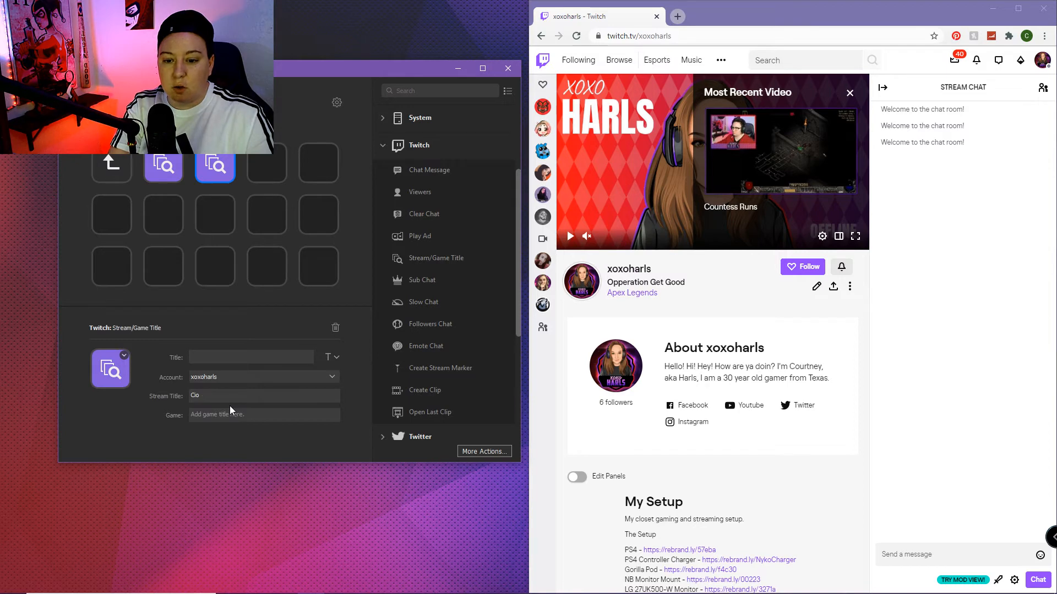
type("Countess Runs")
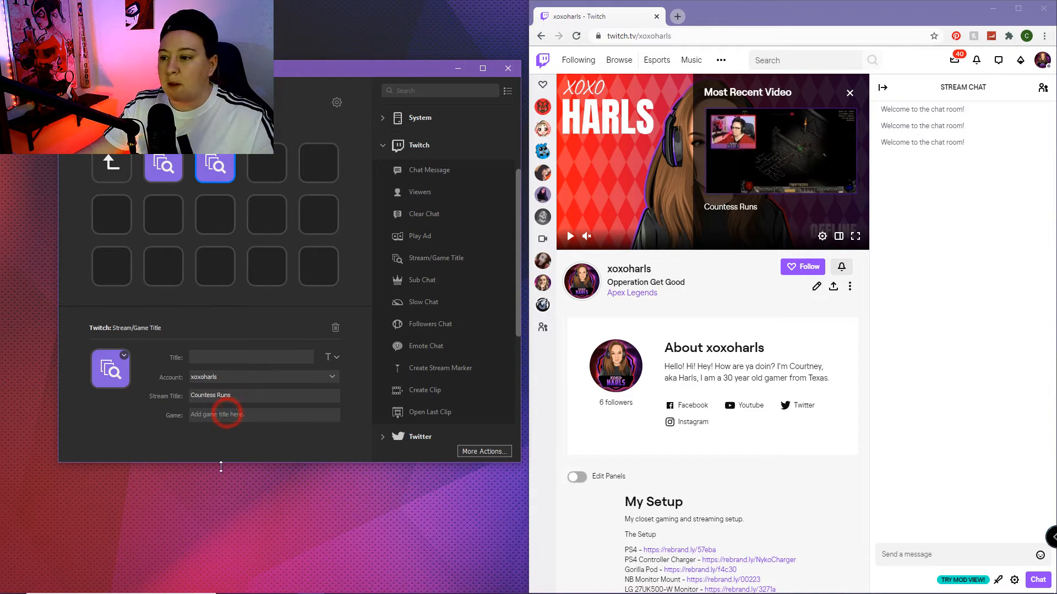
Step: Edit the Twitch channel's broadcast options and change the category to "Diablo II: Lord of Destruction" to get its exact name
left_click(815, 287)
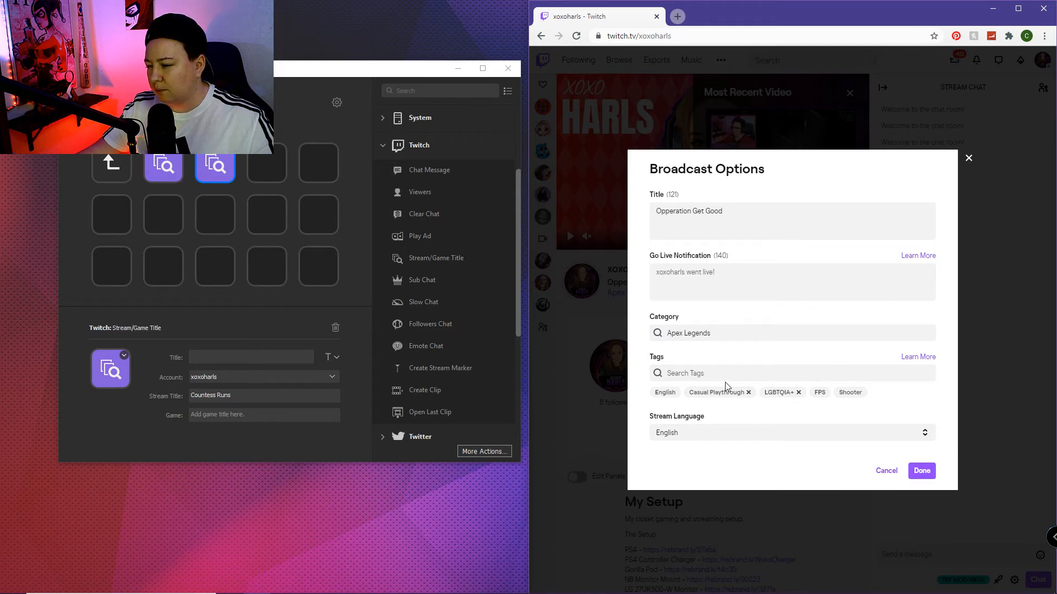
left_click(723, 334)
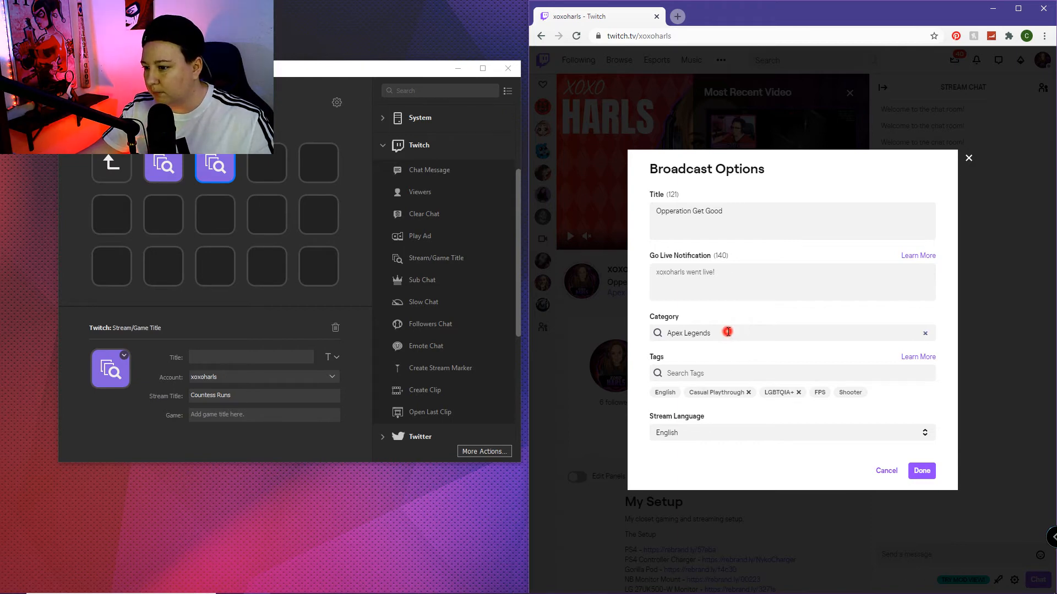
left_click_drag(736, 332, 641, 336)
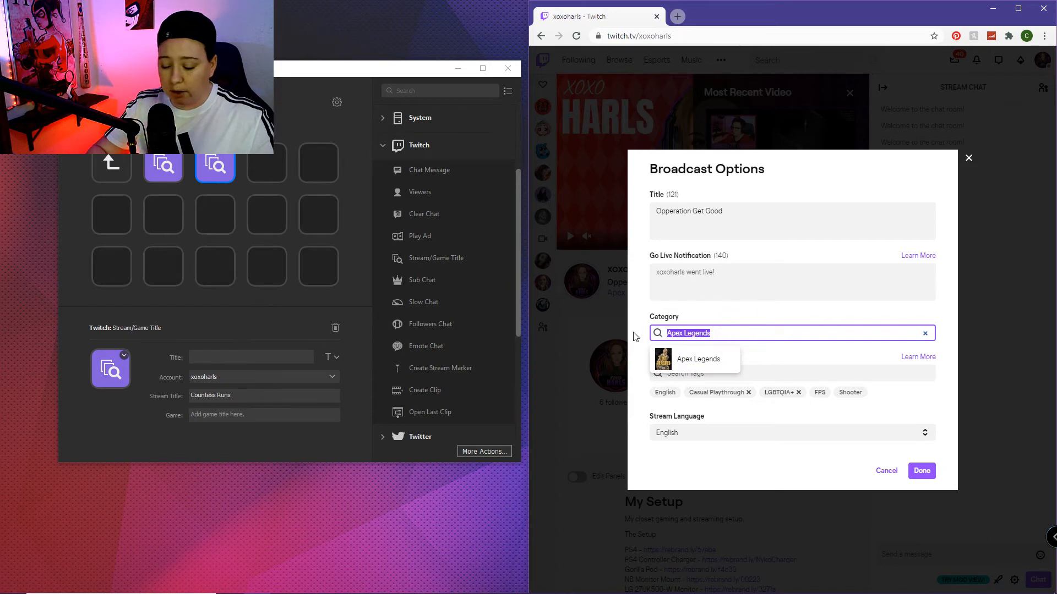
key("BackSpace")
type("Diabo")
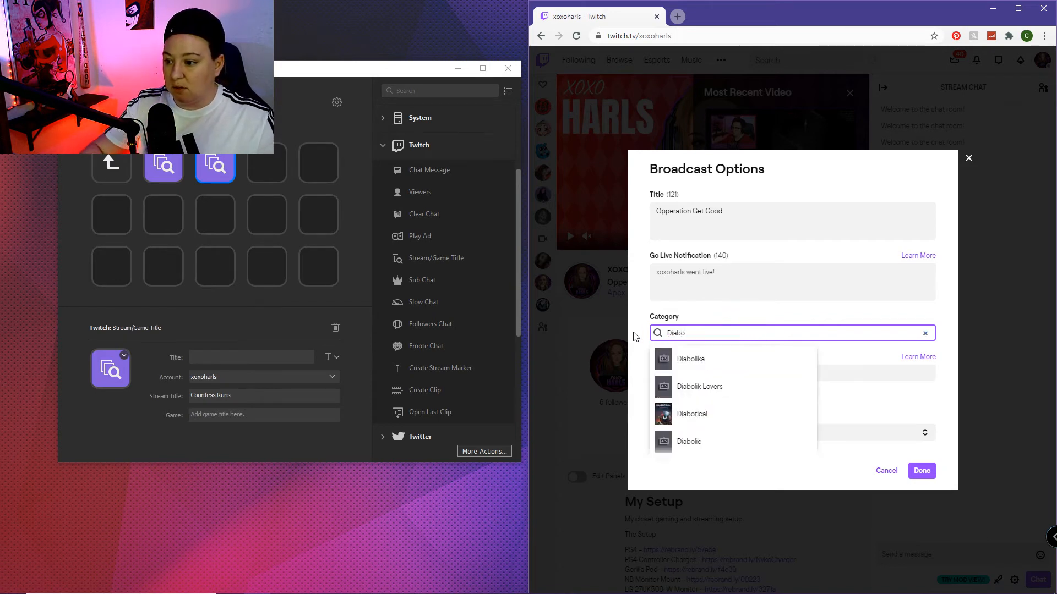
key("BackSpace")
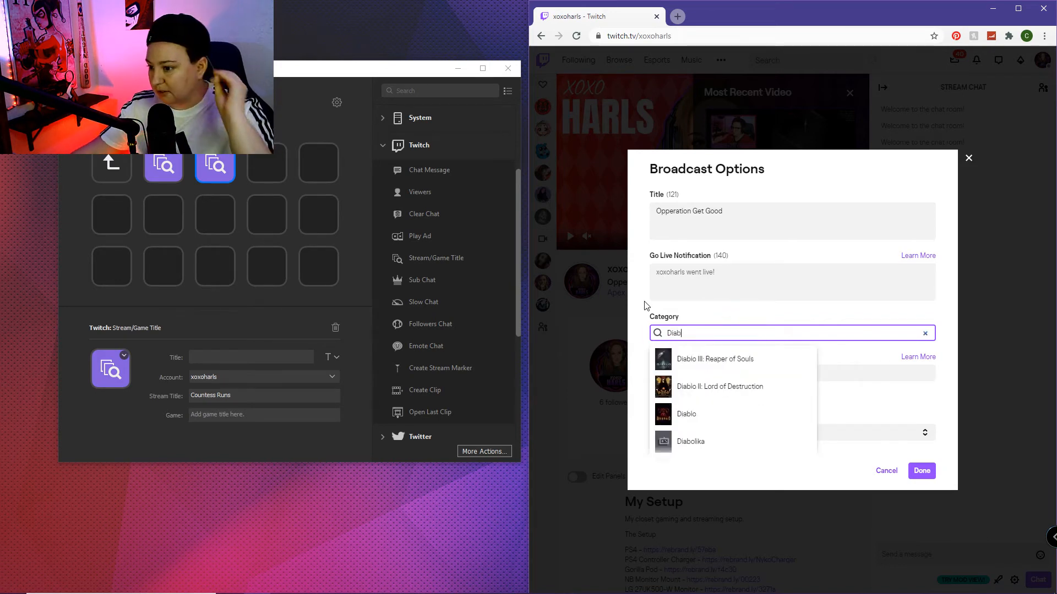
left_click(730, 387)
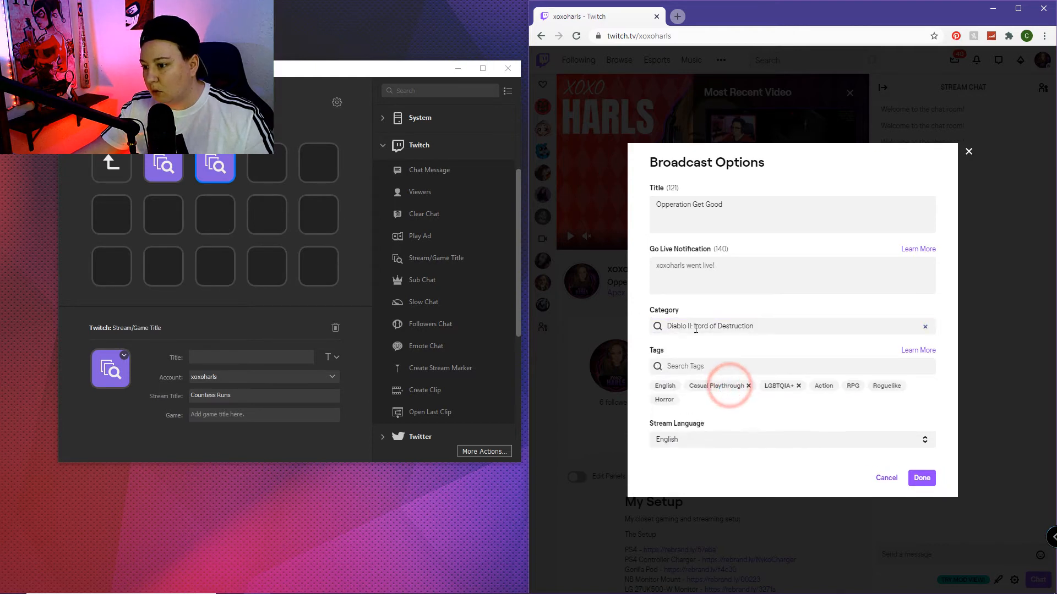
Step: Copy the category name, discard the broadcast options, and set the second Stream/Game Title key's game to "Diablo II: Lord of Destruction"
left_click(764, 326)
key("ctrl+c")
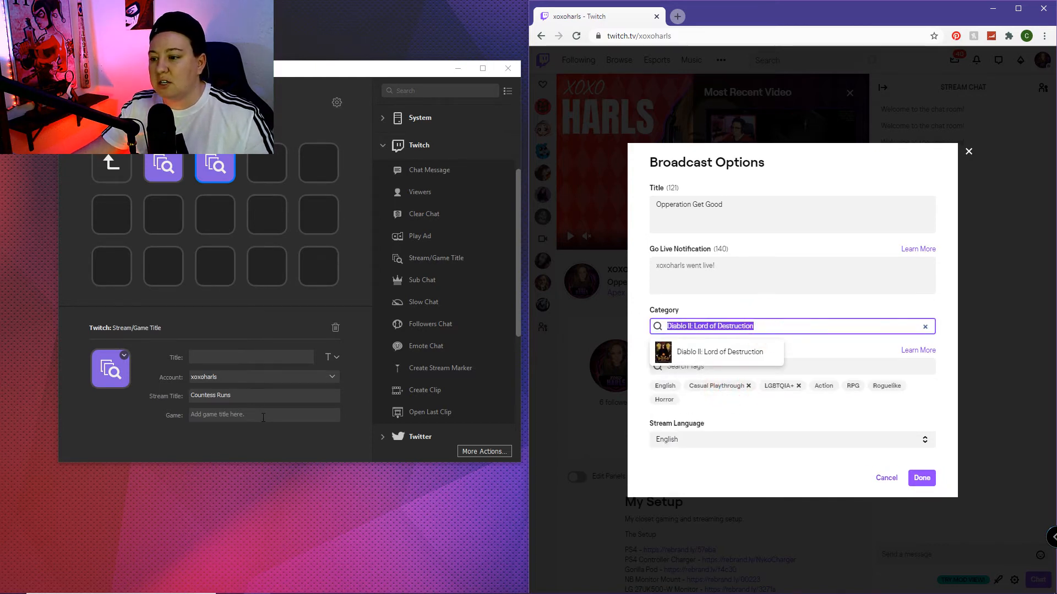
right_click(720, 329)
left_click(755, 369)
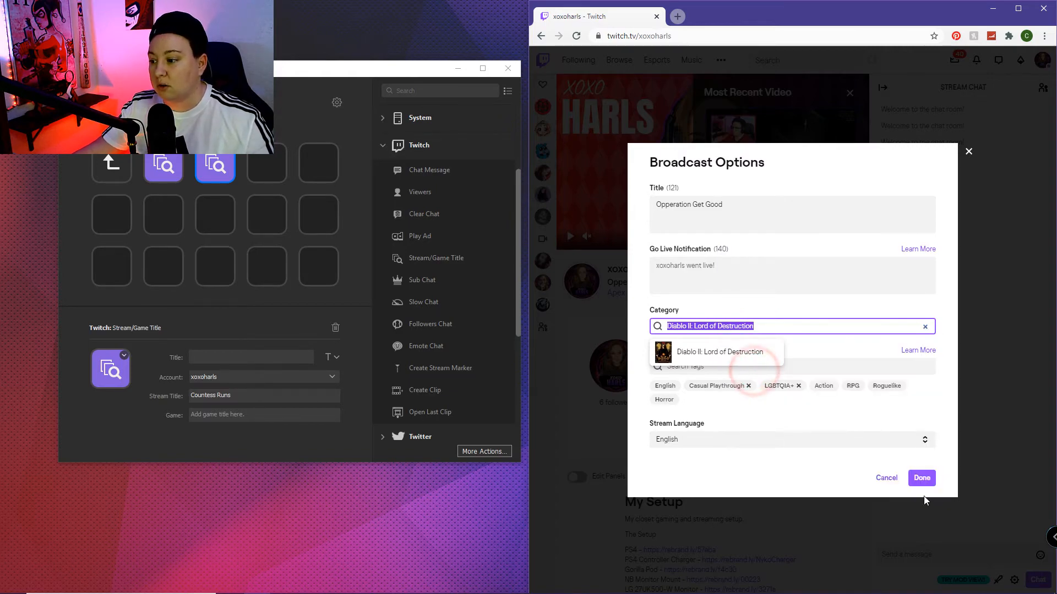
left_click(888, 479)
left_click(212, 418)
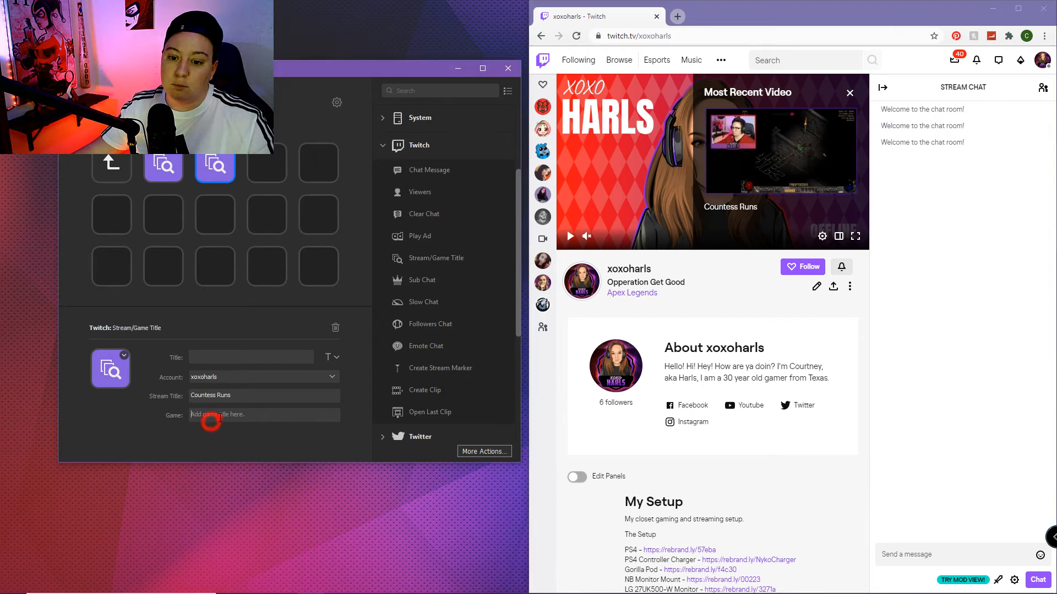
right_click(220, 418)
left_click(243, 466)
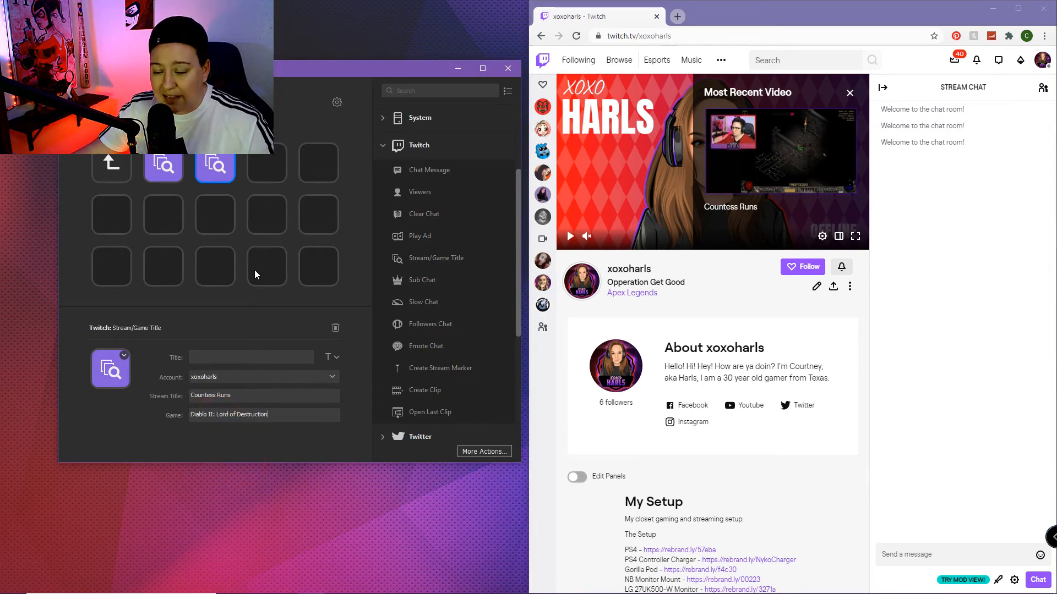
left_click(260, 325)
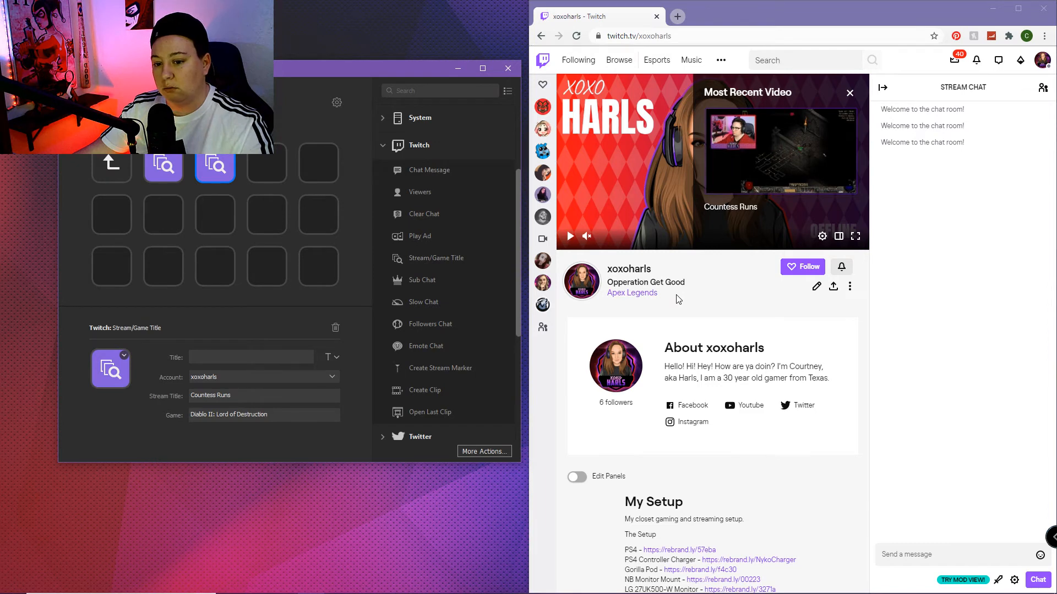
Step: Review the stream title and game settings of both Stream/Game Title keys
left_click(266, 180)
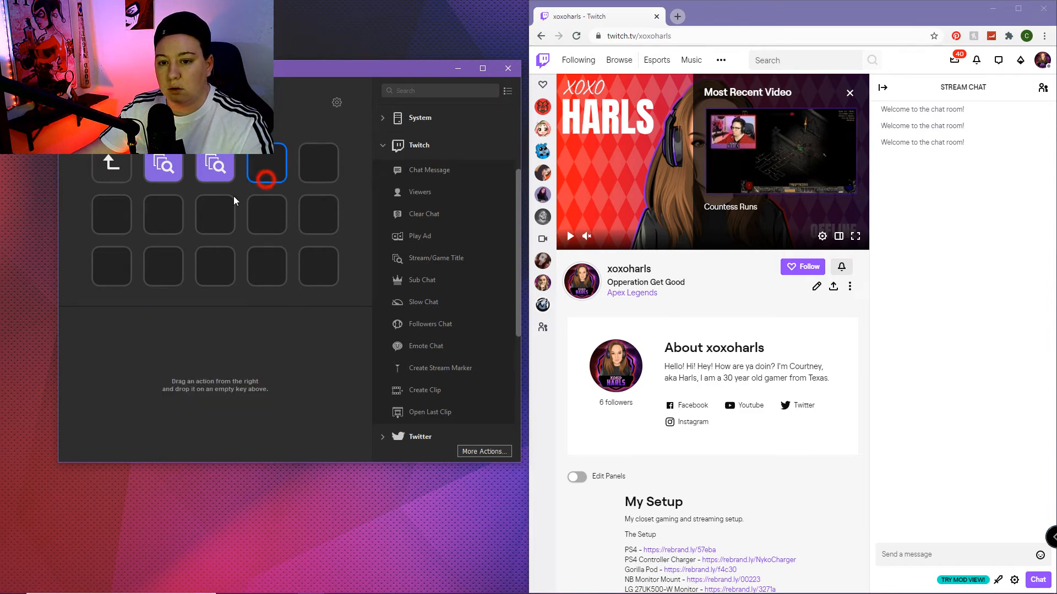
left_click(217, 172)
left_click(168, 165)
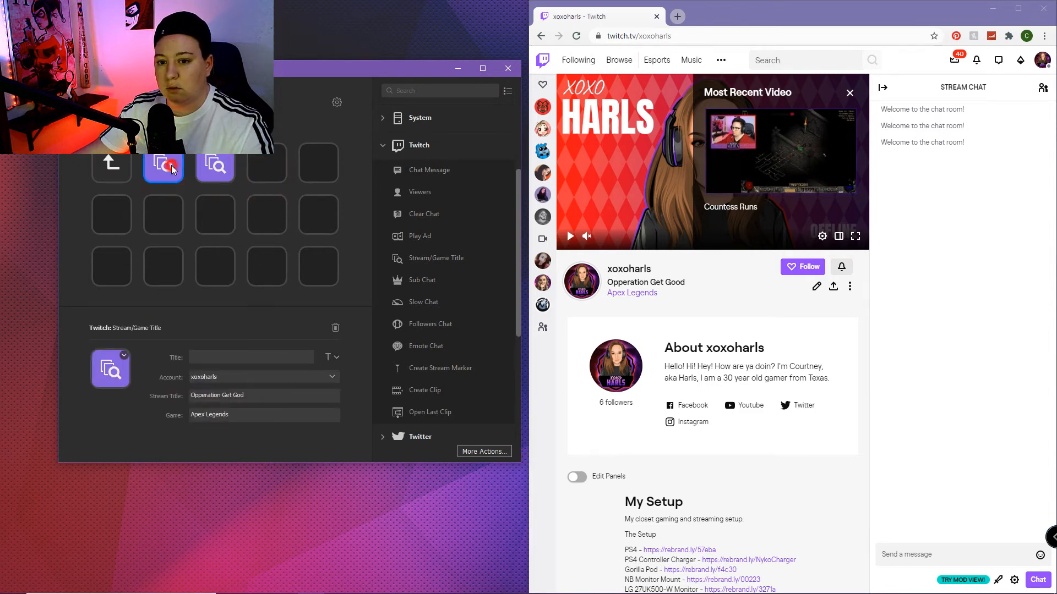
left_click(228, 167)
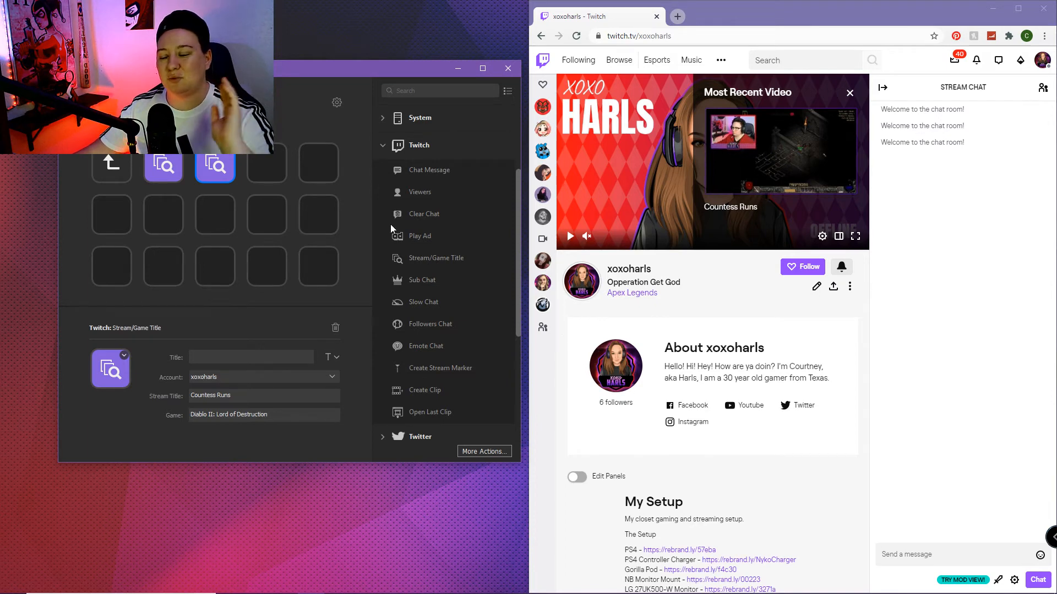
Step: Close the Twitch browser window and return from the title folder to the profile's main keys
left_click(121, 170)
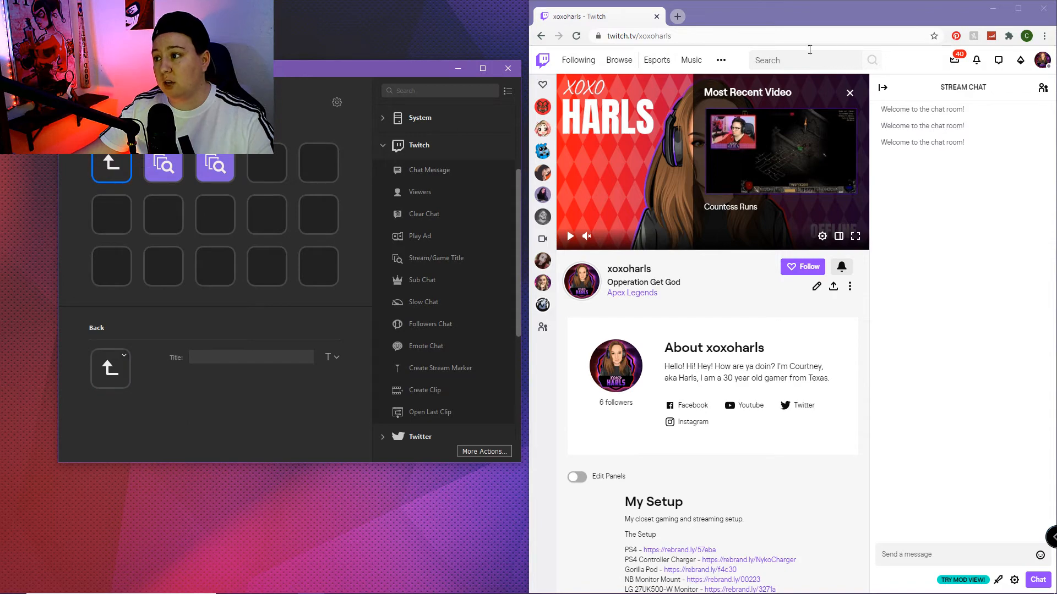
left_click(1034, 10)
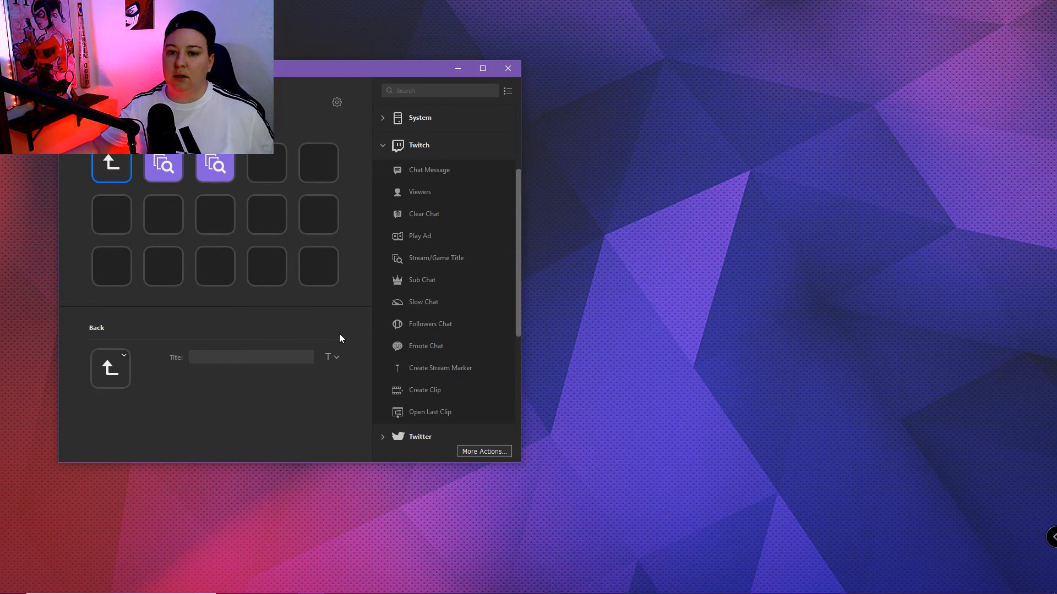
double_click(120, 164)
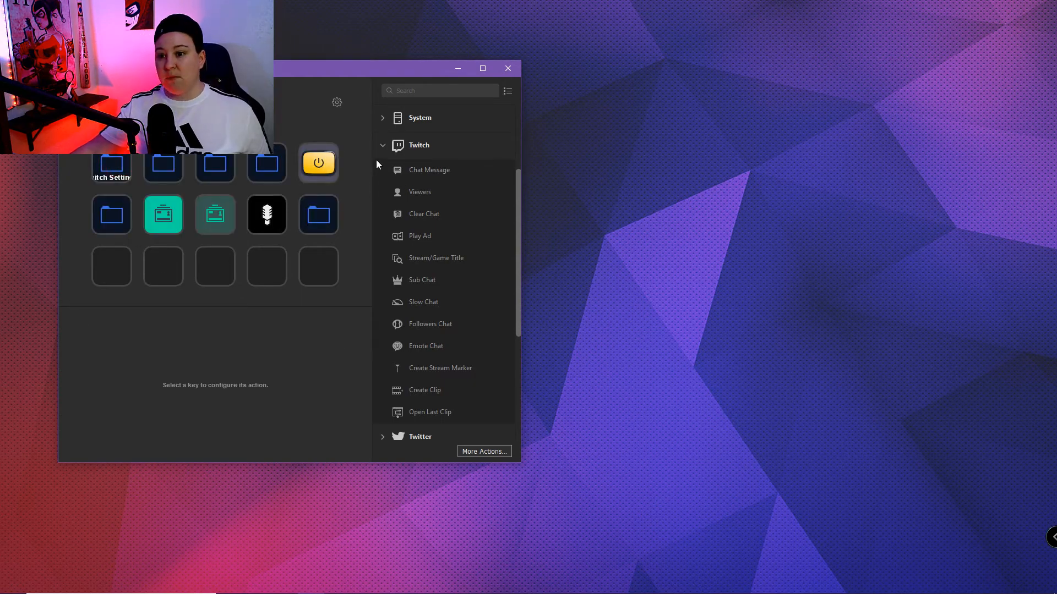
Step: Create a folder on the first key of the bottom row and open it
left_click(381, 145)
scroll(388, 170, "up", 2)
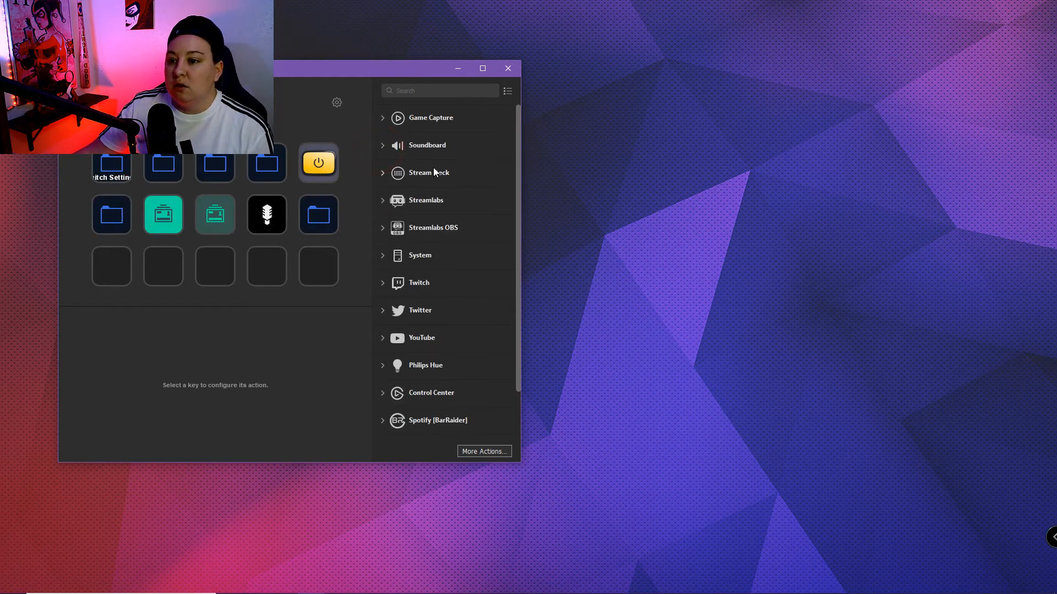
left_click(389, 174)
left_click_drag(435, 199, 124, 274)
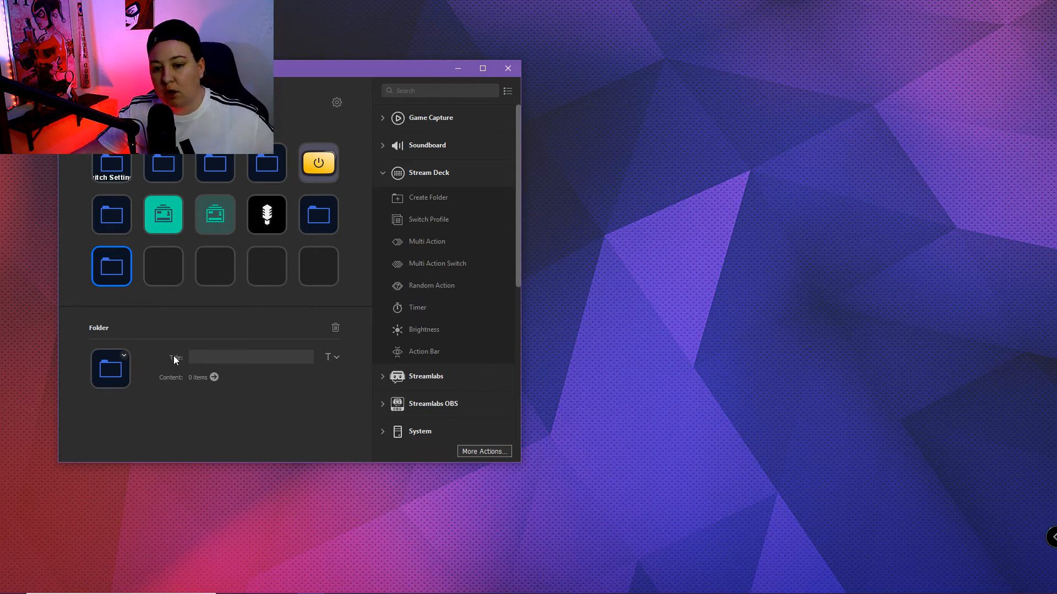
double_click(118, 271)
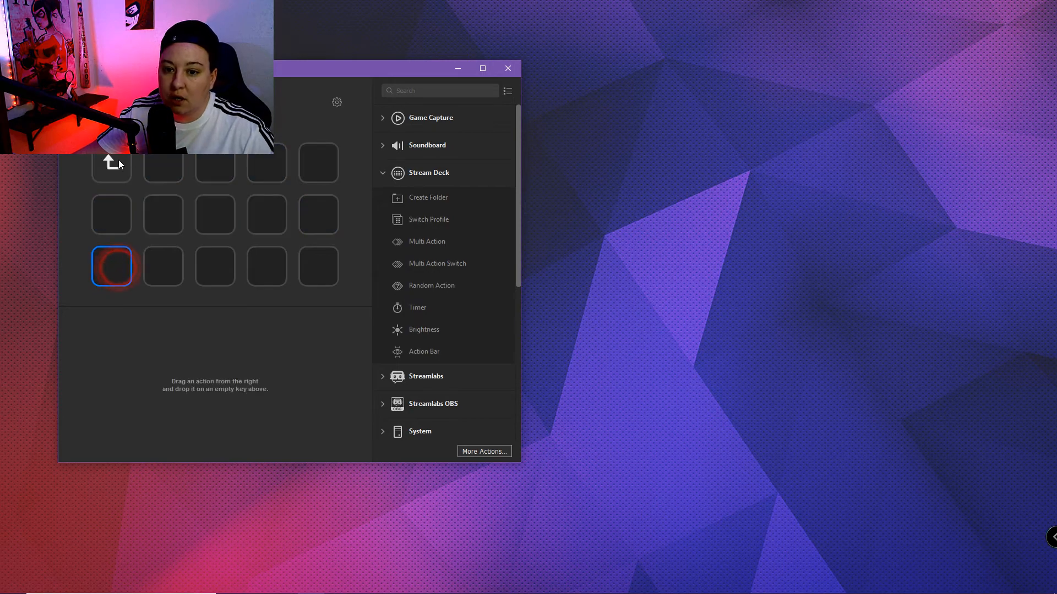
Step: Assign the Spotify [BarRaider] Play/Pause action to the second top-row key in the new folder
left_click(384, 174)
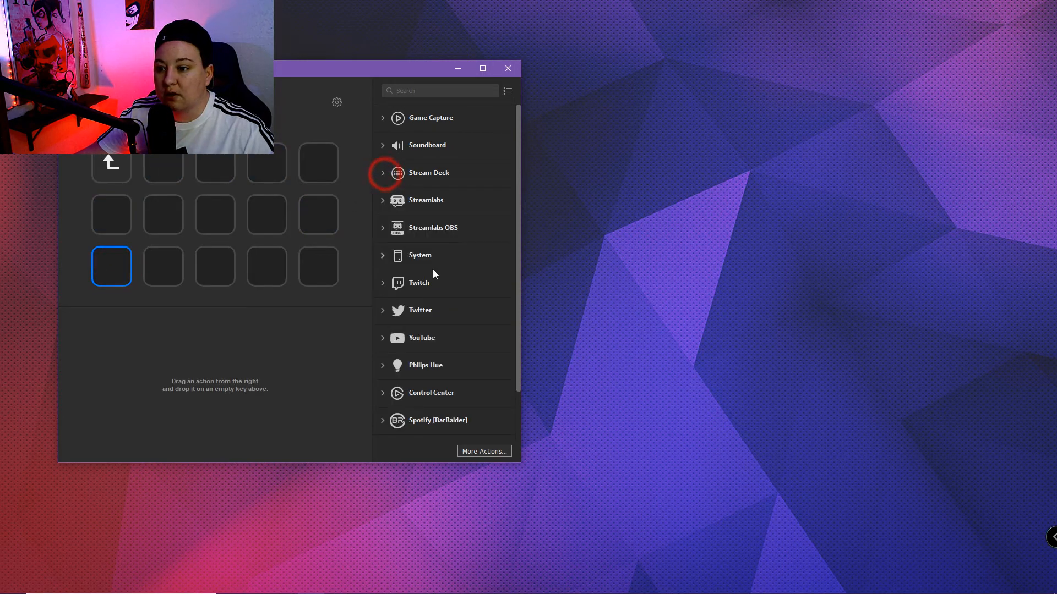
scroll(440, 346, "down", 2)
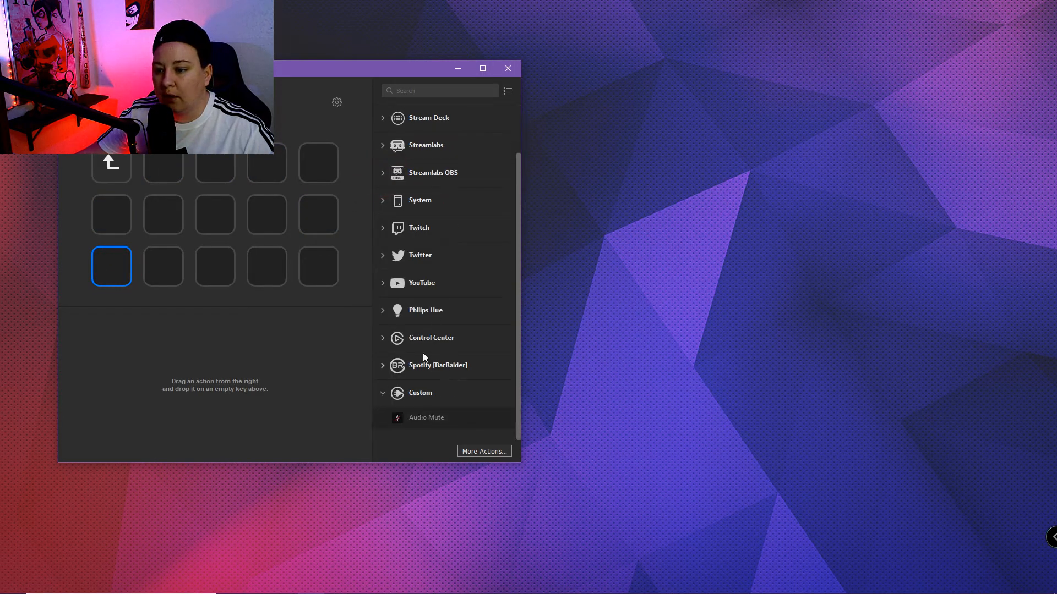
left_click(381, 366)
scroll(437, 382, "down", 3)
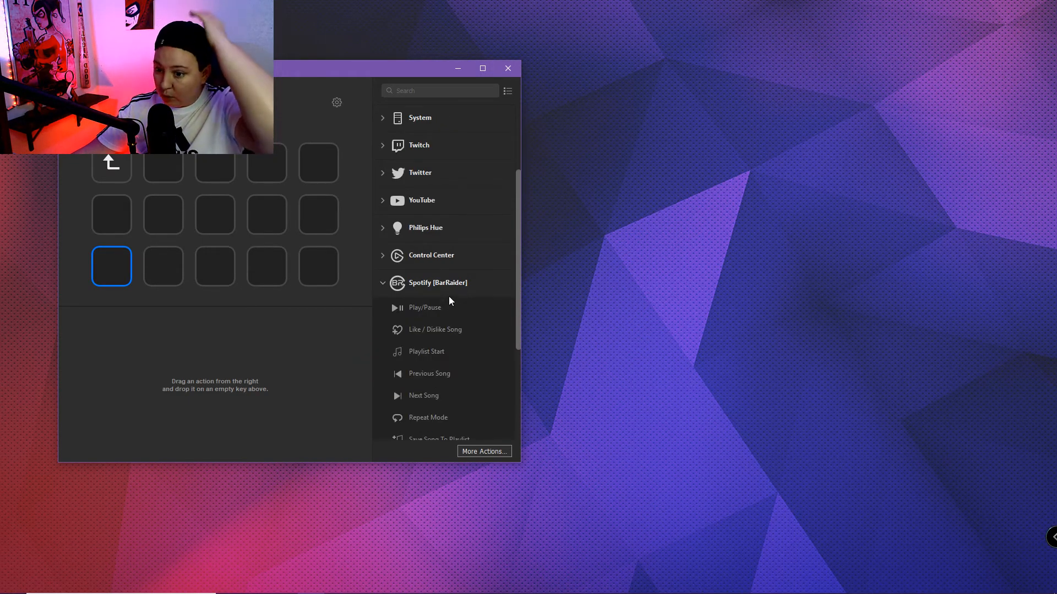
scroll(449, 295, "down", 6)
scroll(451, 290, "up", 3)
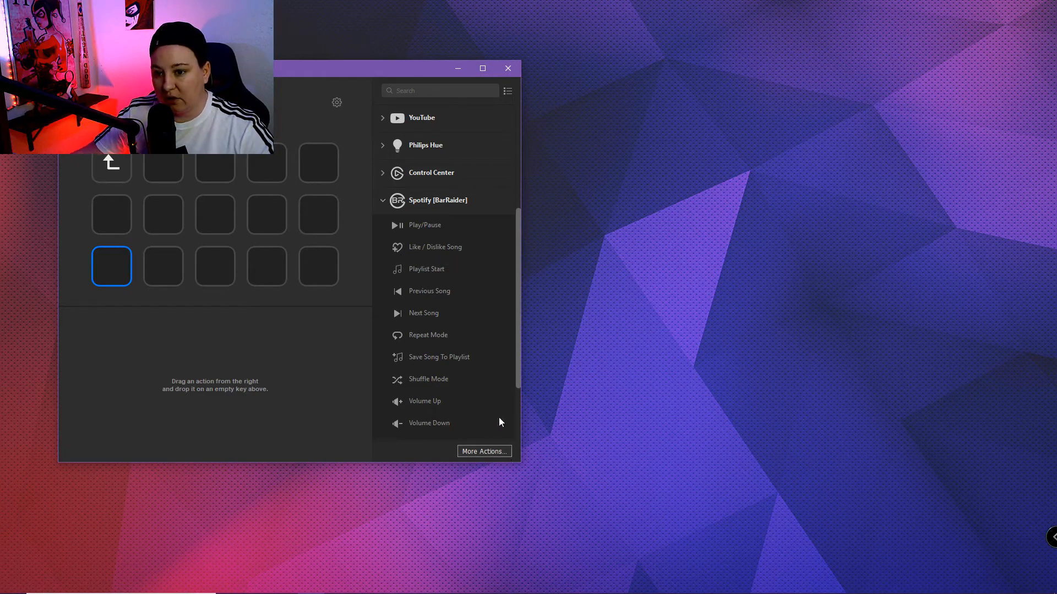
left_click_drag(435, 226, 165, 165)
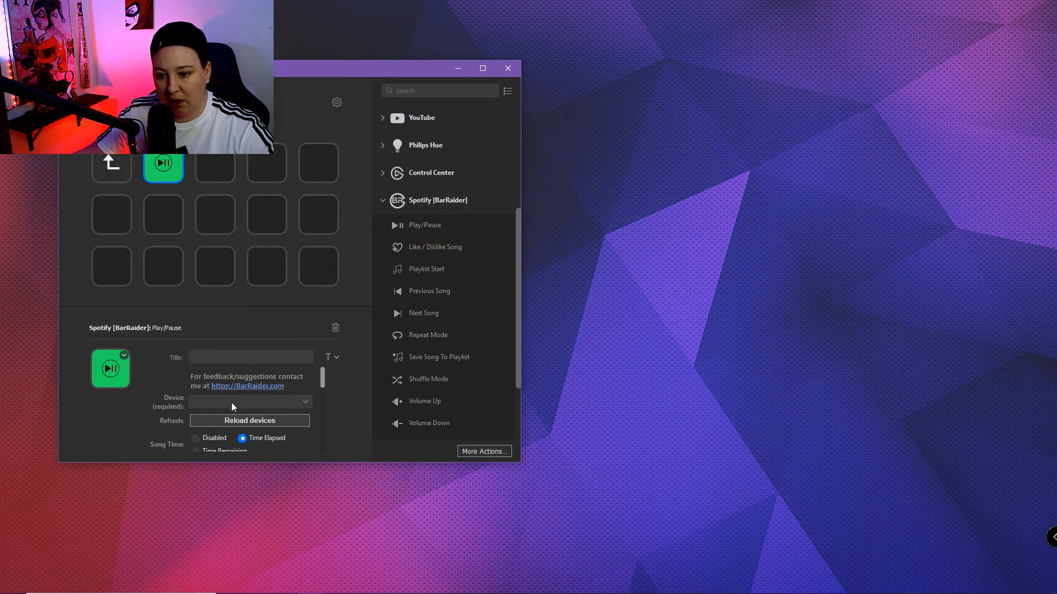
Step: Look through the Play/Pause key's settings and try to choose its required playback device
scroll(232, 402, "down", 3)
scroll(259, 418, "up", 3)
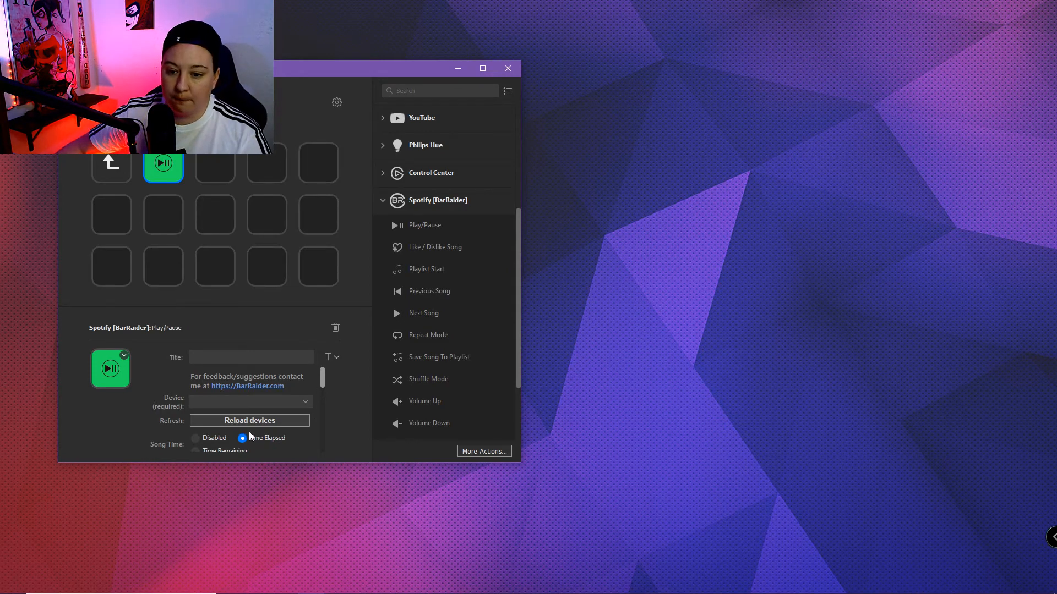
left_click(208, 358)
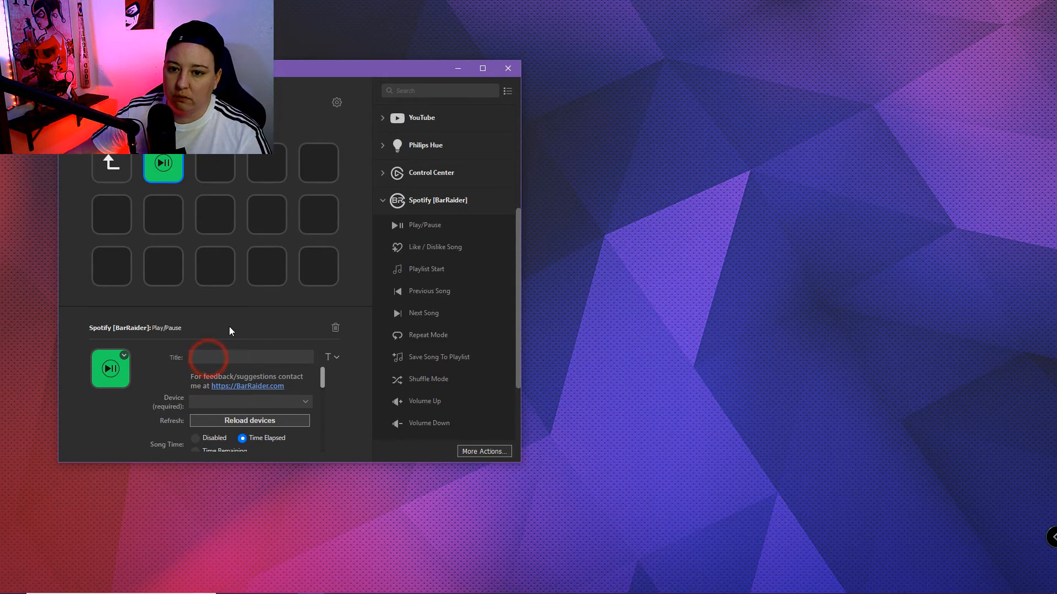
left_click(225, 404)
left_click(310, 402)
left_click(306, 402)
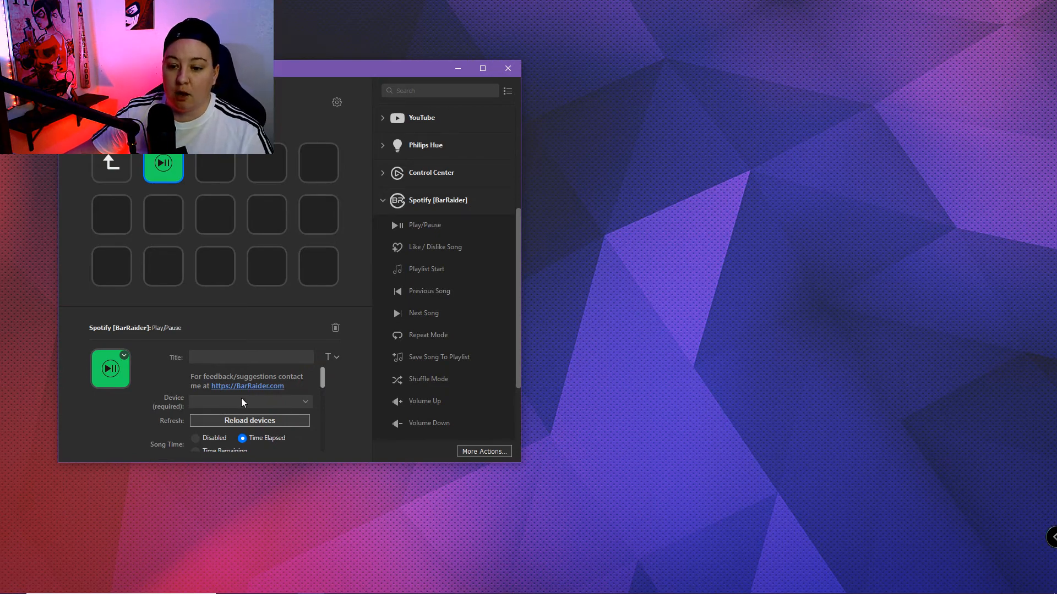
left_click(296, 404)
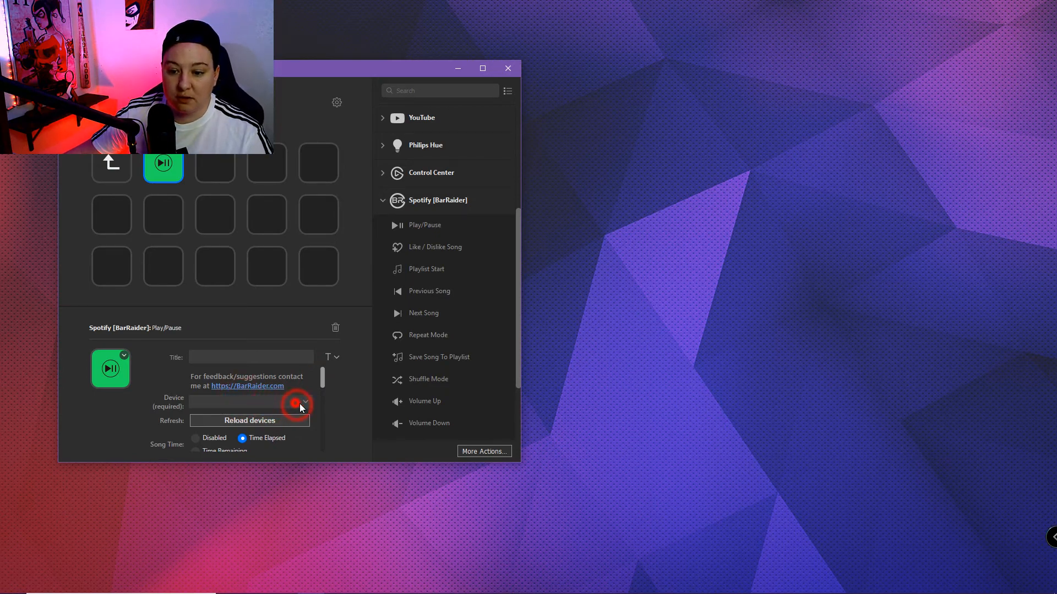
left_click(310, 403)
left_click(307, 402)
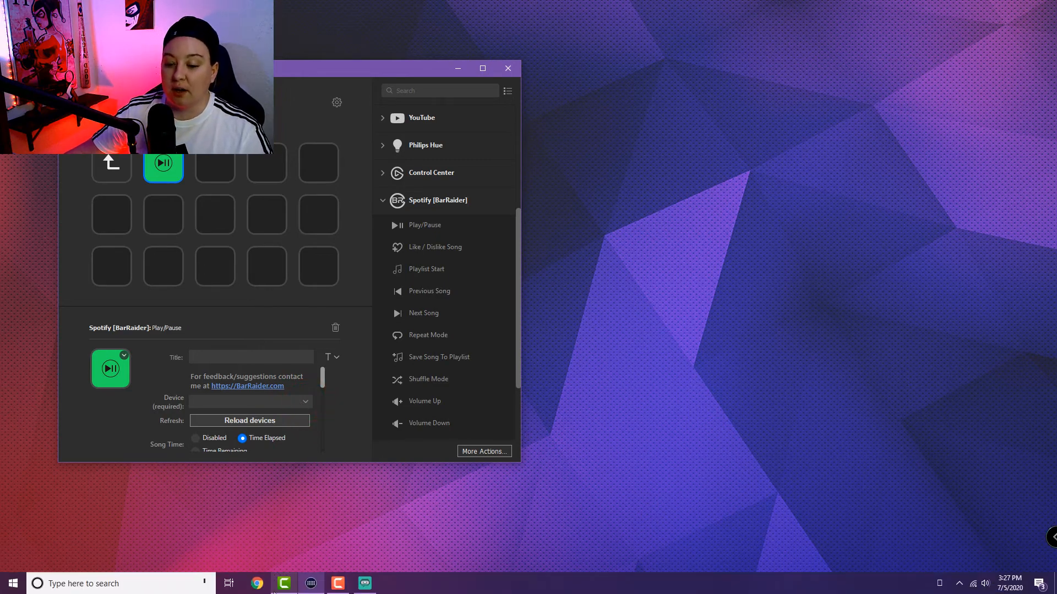
Step: Try to launch the Spotify app on the computer
left_click(123, 585)
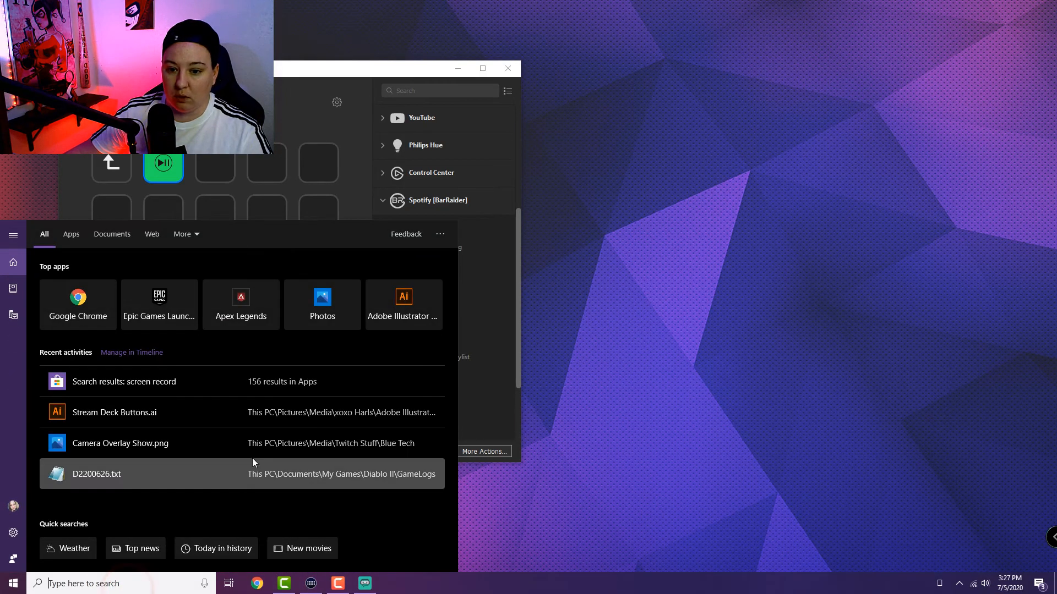
left_click(14, 585)
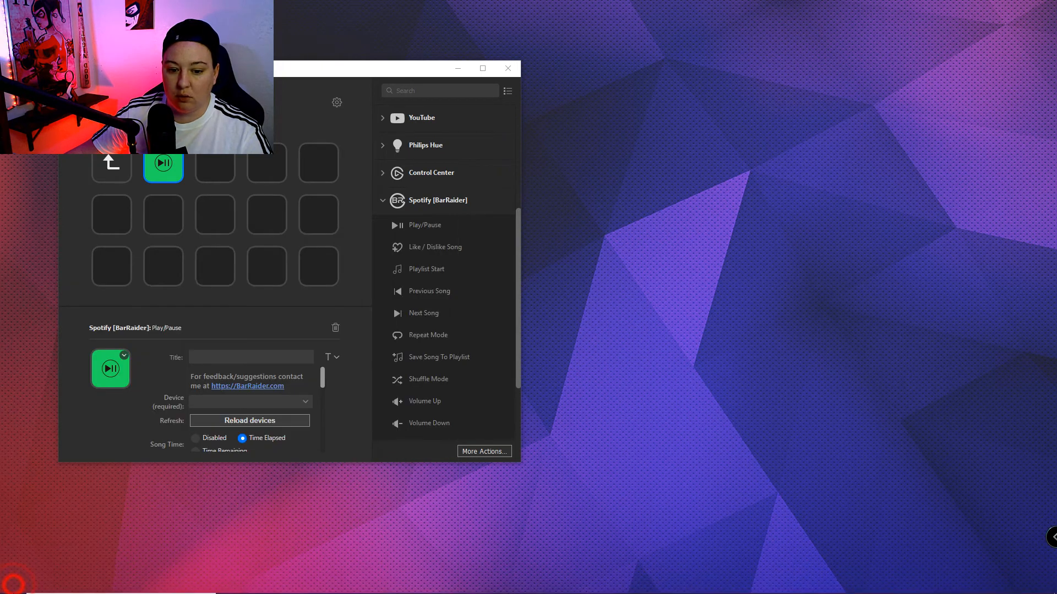
left_click(13, 583)
left_click(388, 528)
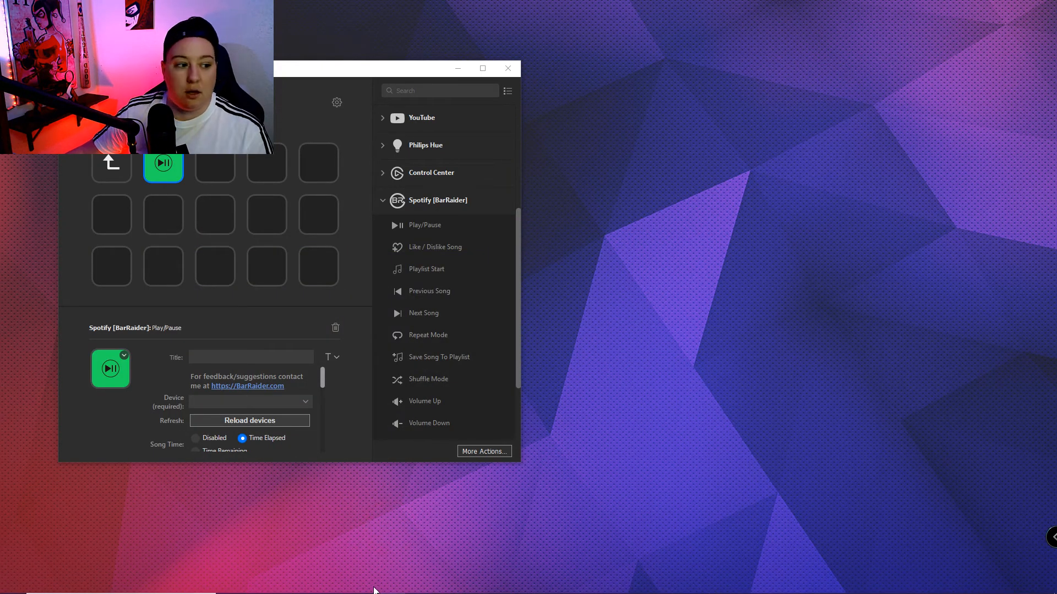
Step: Try to reload the playback devices and choose one for the Spotify Play/Pause key
left_click(306, 402)
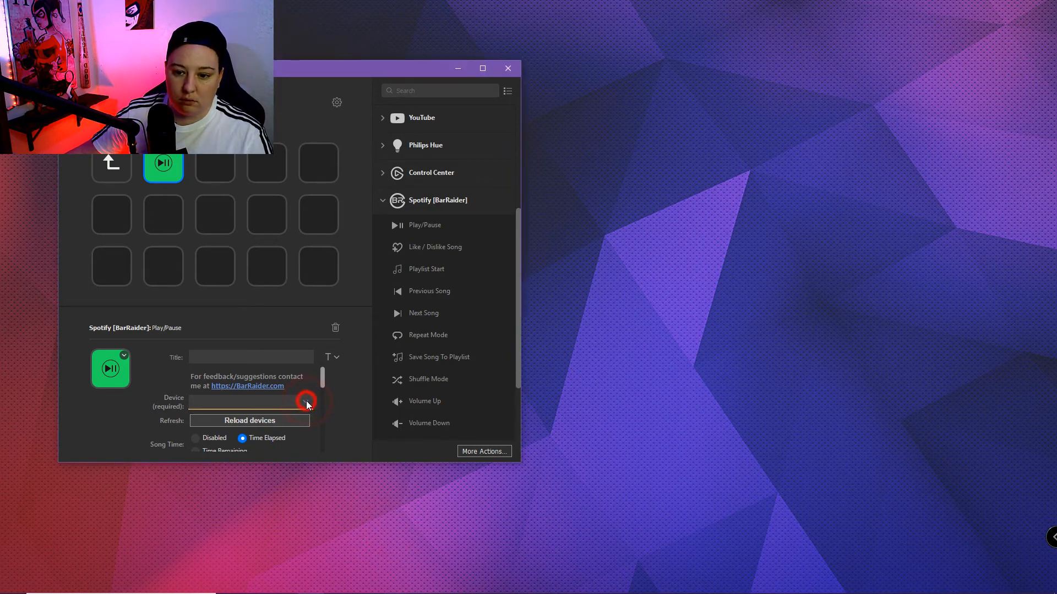
left_click(285, 420)
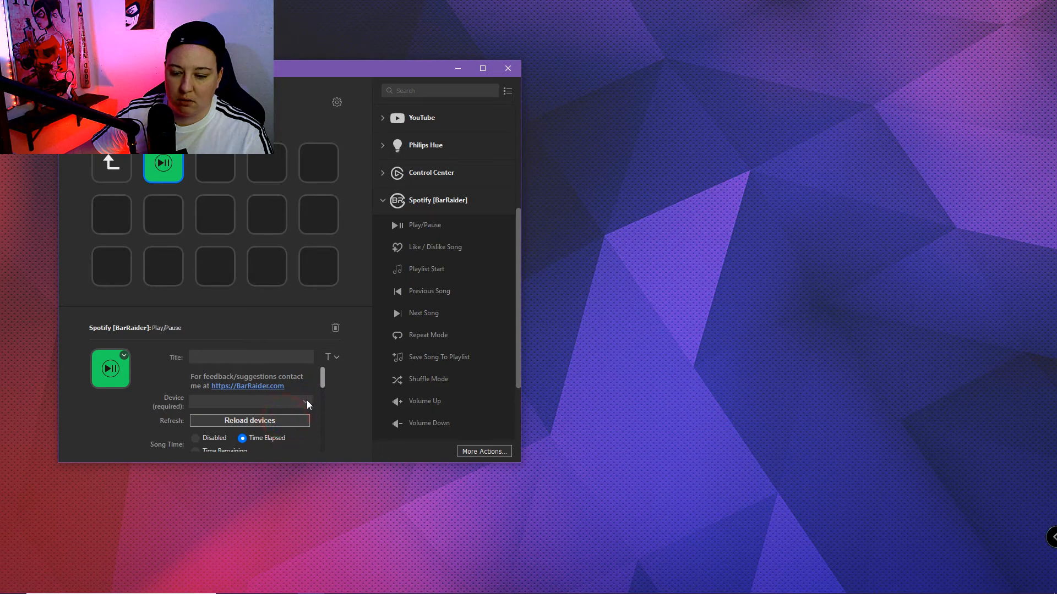
left_click(305, 401)
left_click(304, 400)
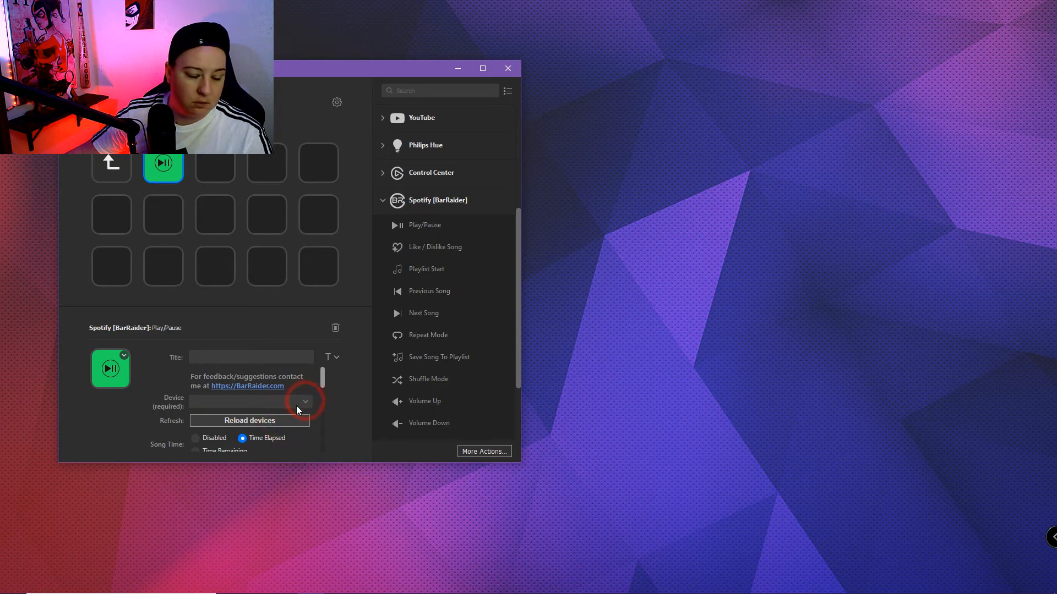
left_click(257, 420)
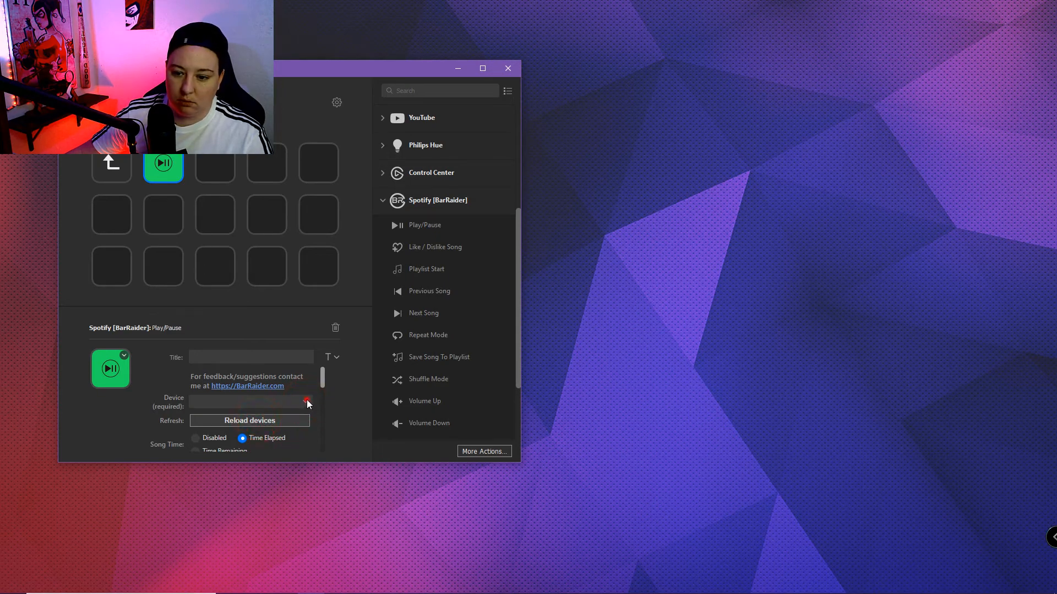
left_click(306, 400)
Step: Delete the Play/Pause key and assign the Spotify [BarRaider] Play/Pause action to the second top-row key again
left_click(172, 174)
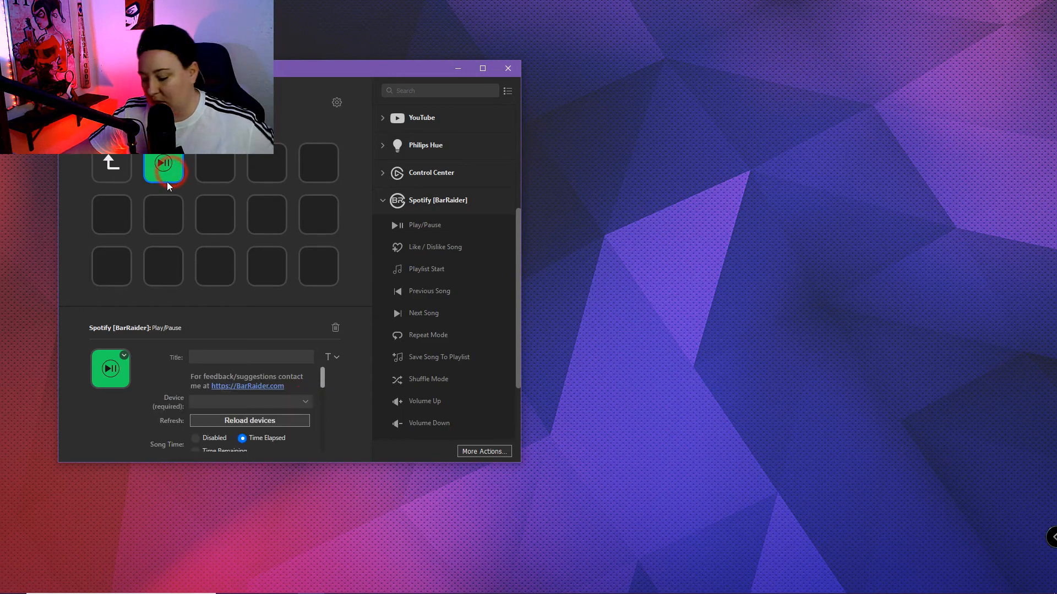
key("Delete")
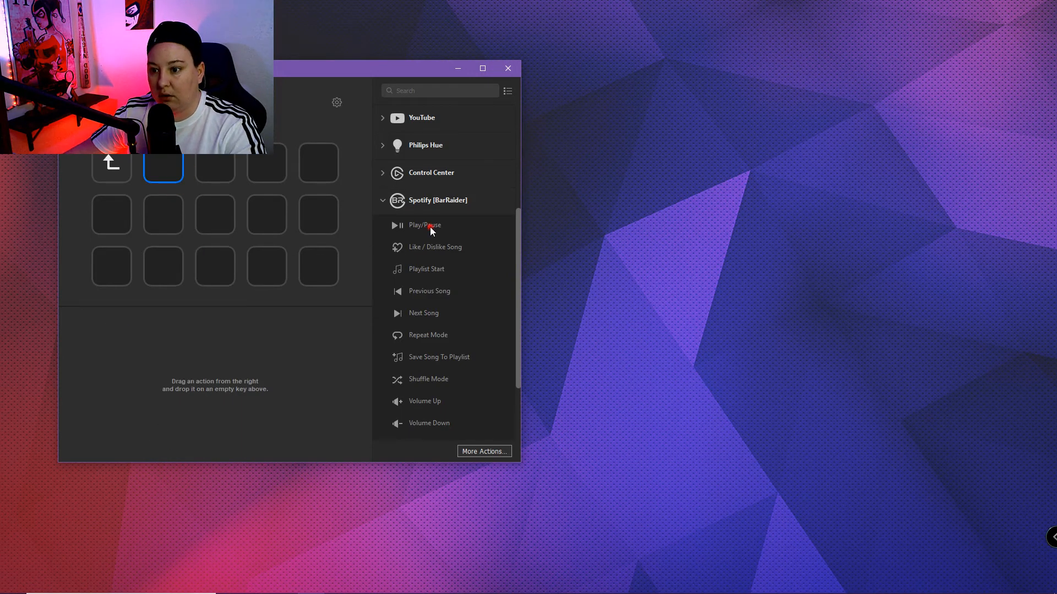
left_click_drag(430, 227, 165, 168)
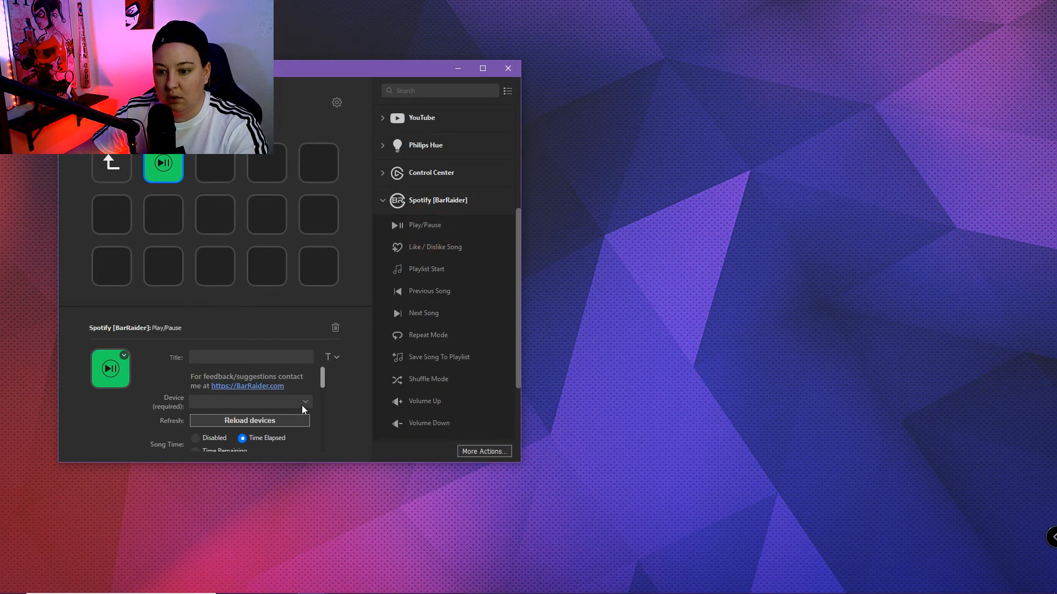
Step: Reload the playback devices and set the Play/Pause key's required device to DESKTOP-944PSDK
left_click(302, 405)
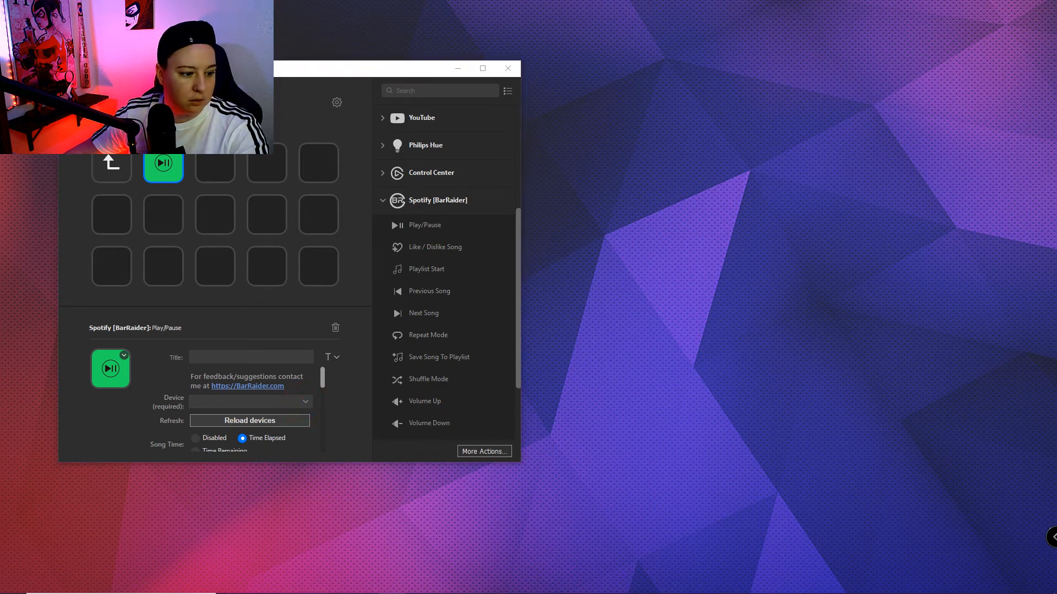
left_click(304, 403)
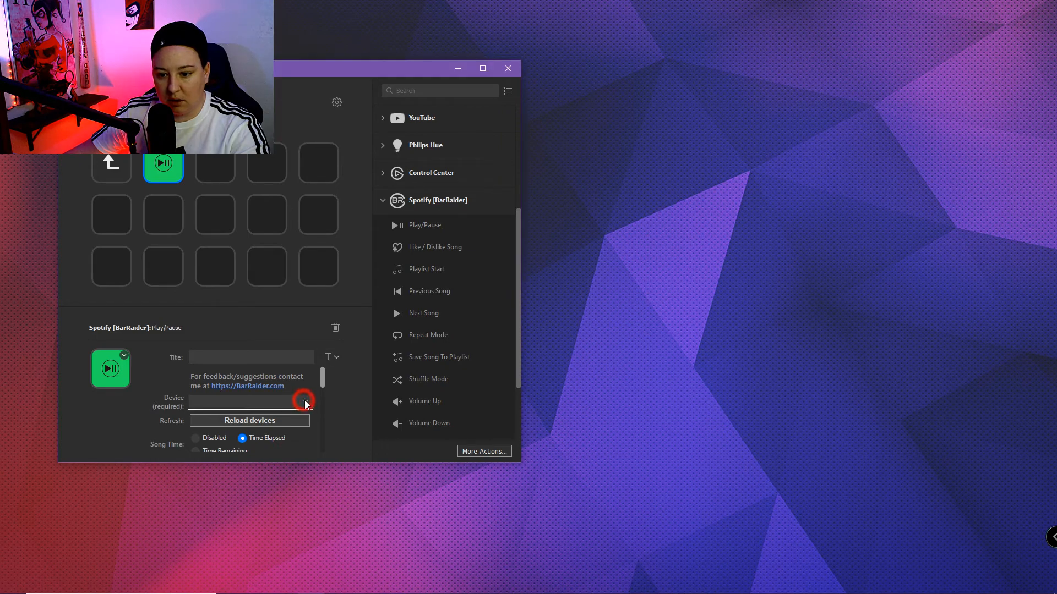
left_click(305, 403)
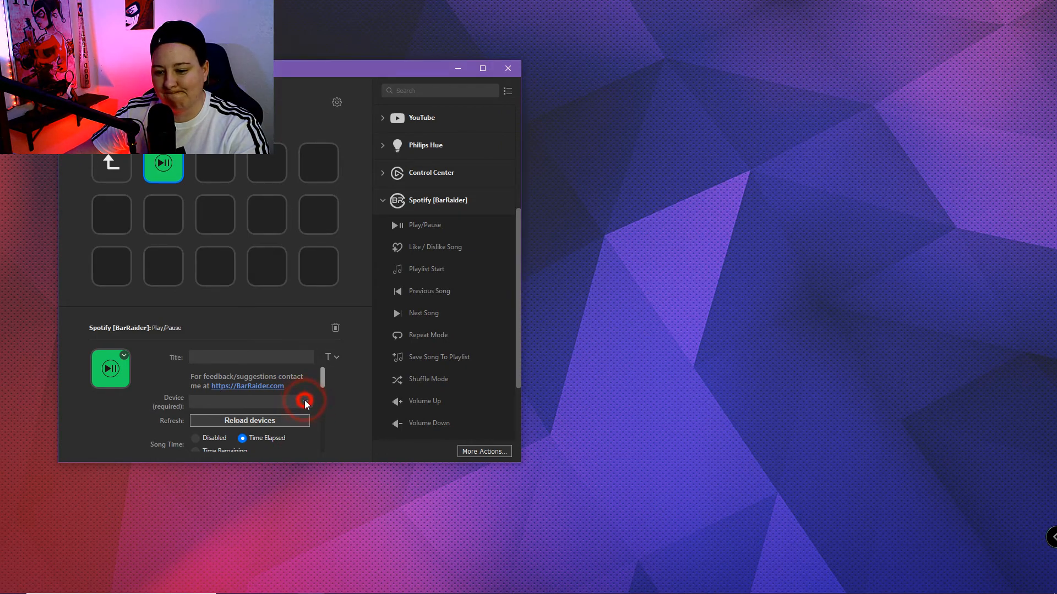
left_click(306, 402)
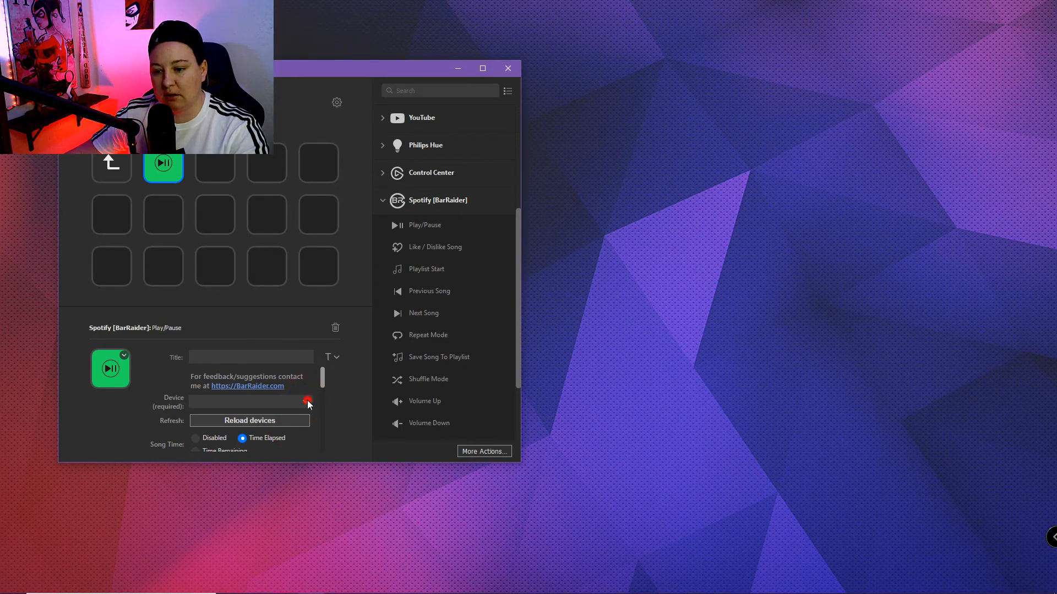
left_click(255, 405)
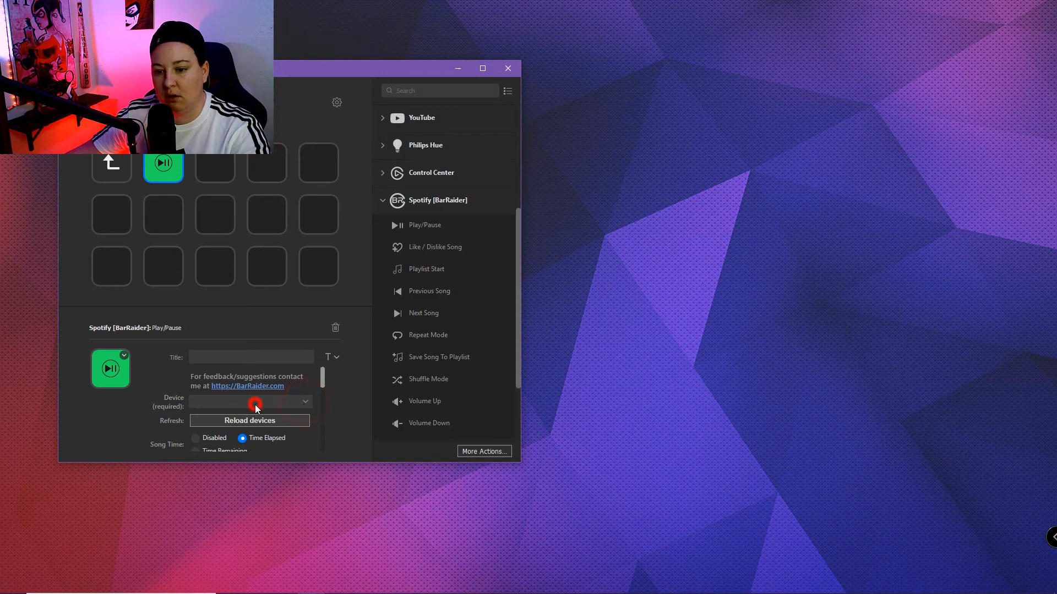
left_click(267, 422)
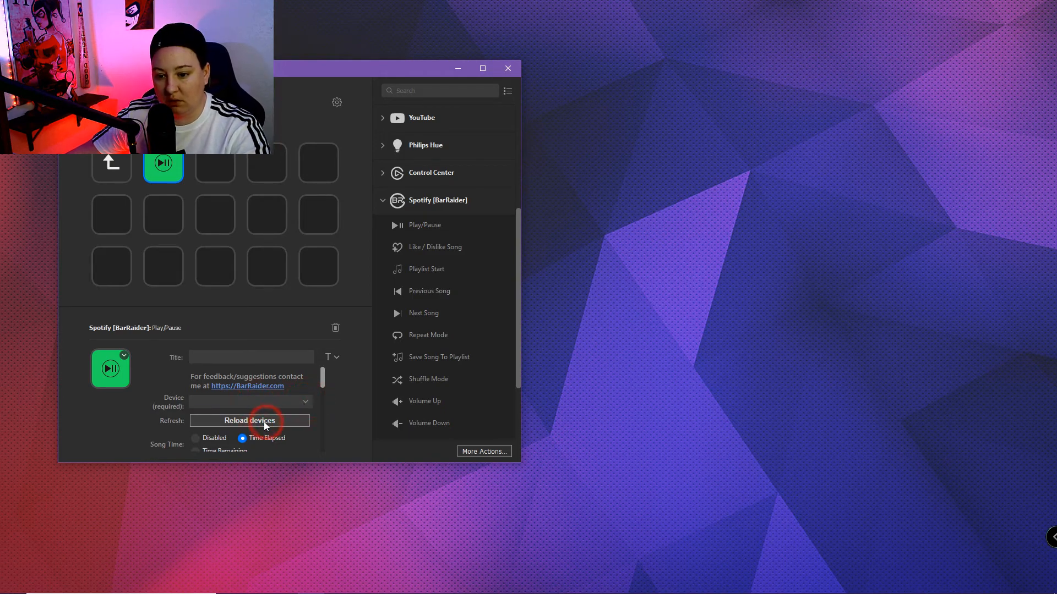
left_click(247, 404)
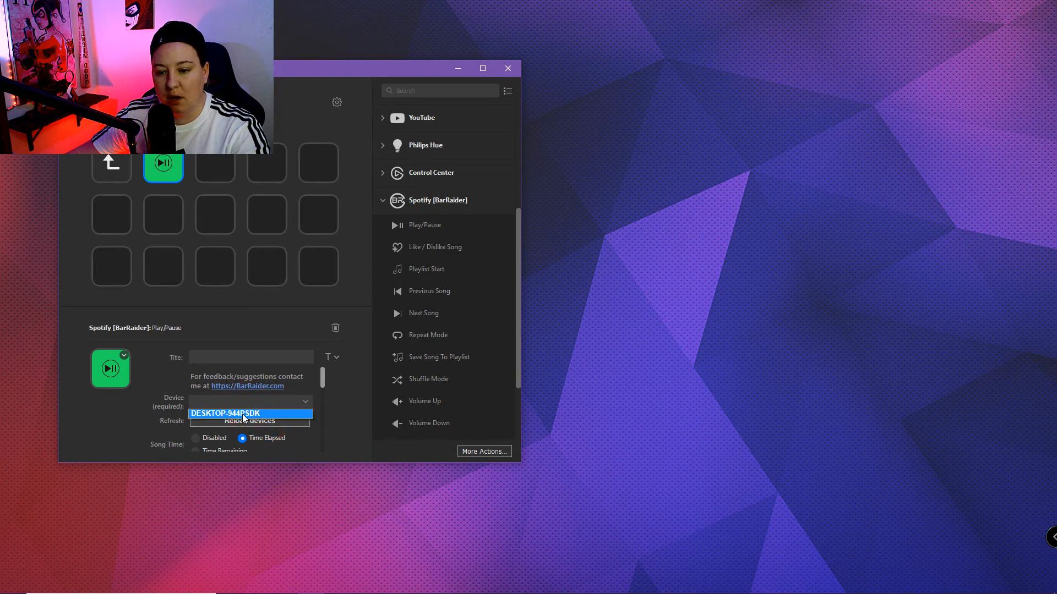
left_click(242, 413)
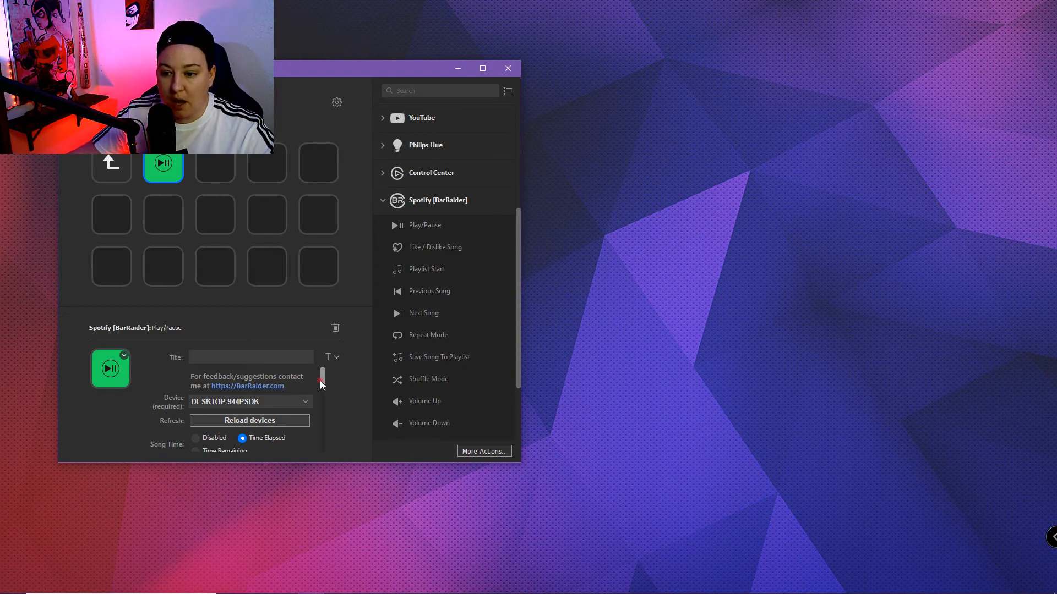
Step: Set the Play/Pause key's song time to Disabled and turn off displaying the song name on the key
left_click_drag(323, 380, 328, 390)
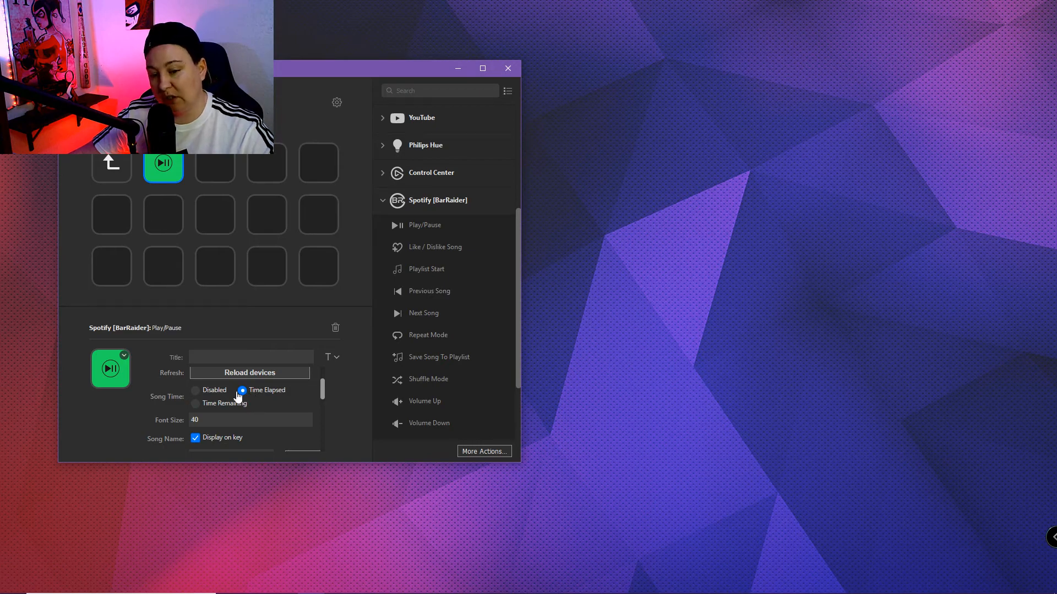
left_click(195, 392)
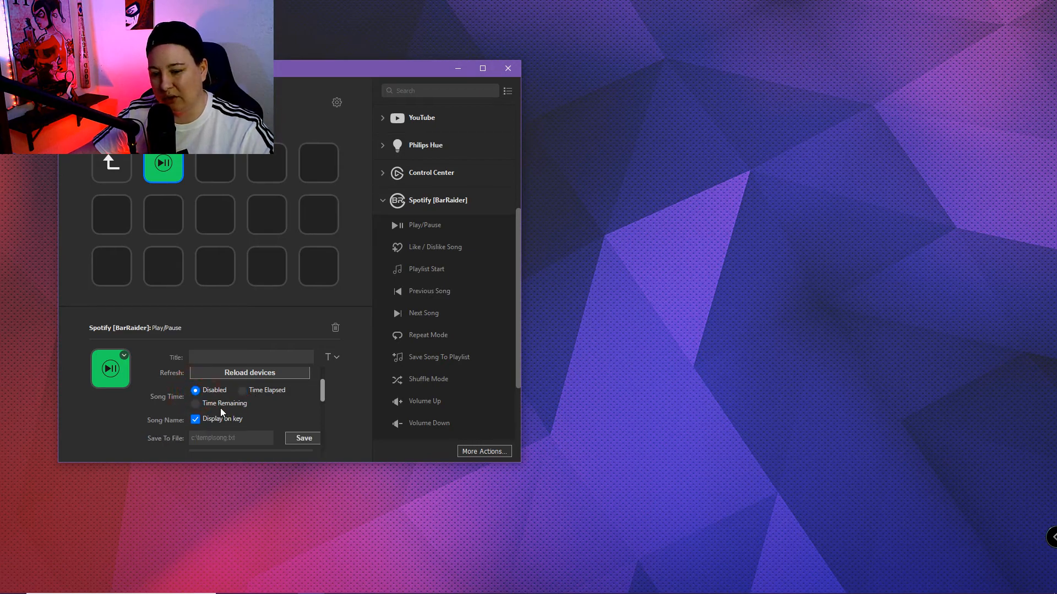
scroll(249, 424, "down", 1)
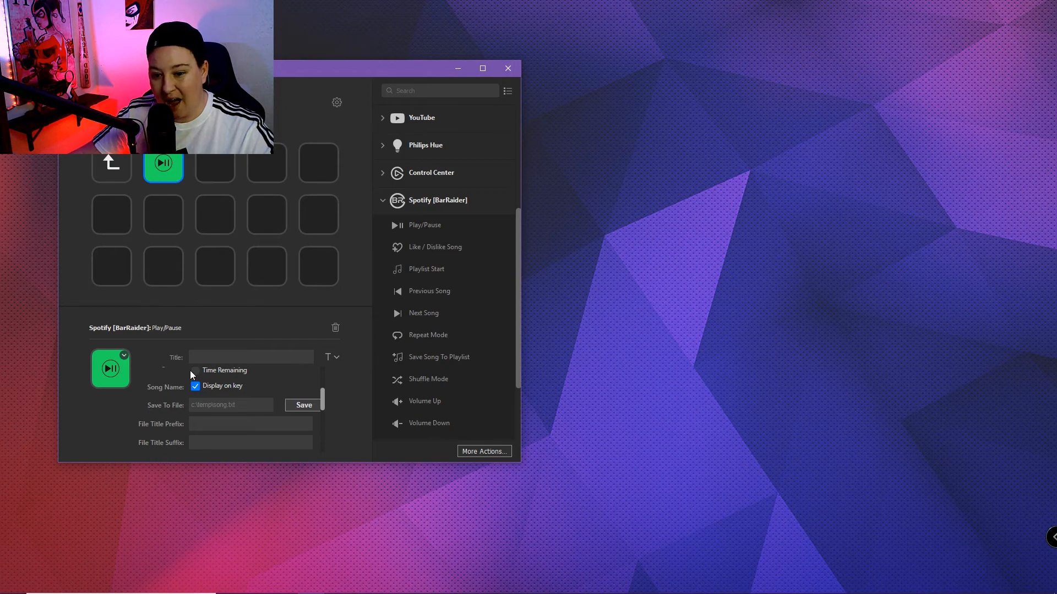
left_click(196, 385)
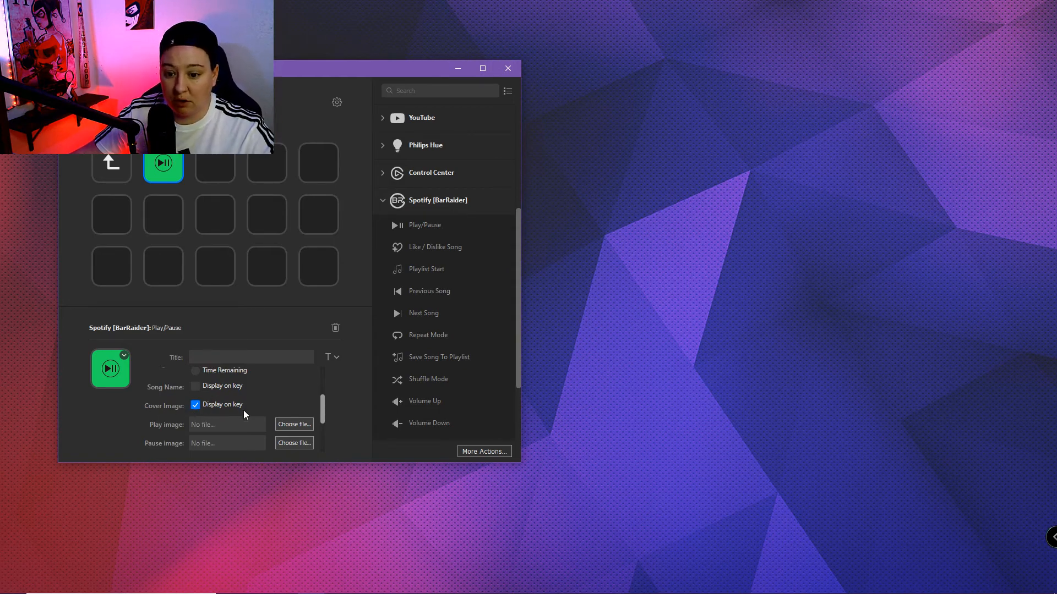
scroll(243, 411, "down", 3)
scroll(240, 414, "up", 5)
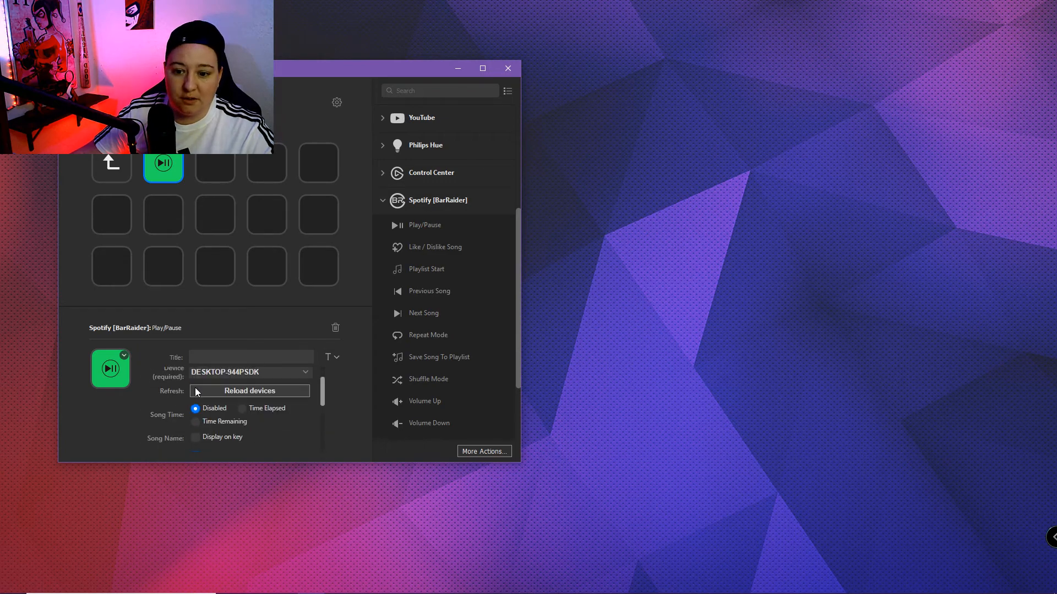
scroll(195, 390, "up", 1)
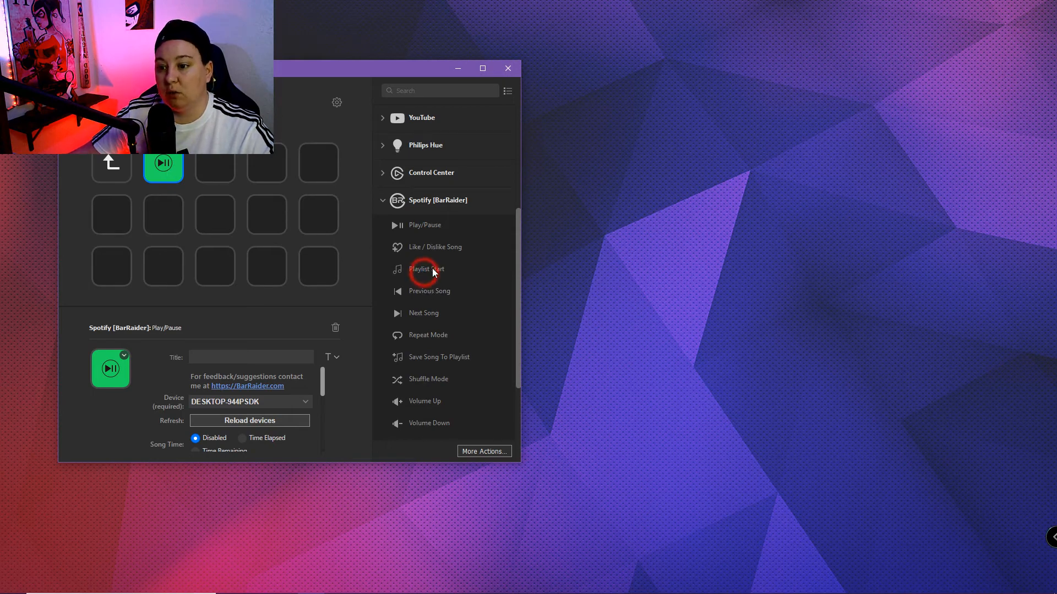
Step: Assign the Spotify [BarRaider] Playlist Start action to the third top-row key with DESKTOP-944PSDK as its device
left_click_drag(433, 271, 213, 167)
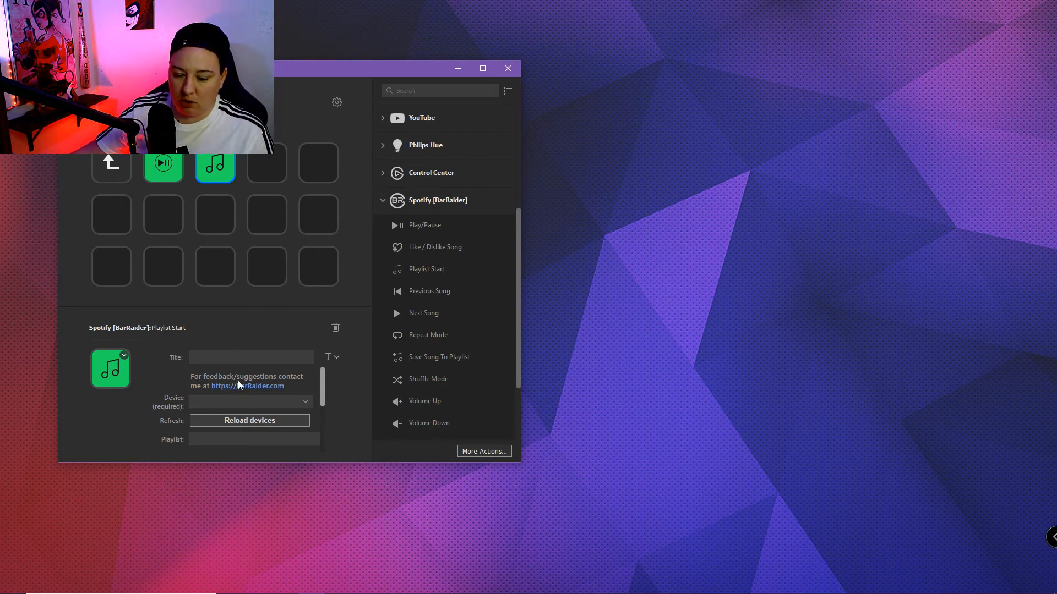
left_click(302, 400)
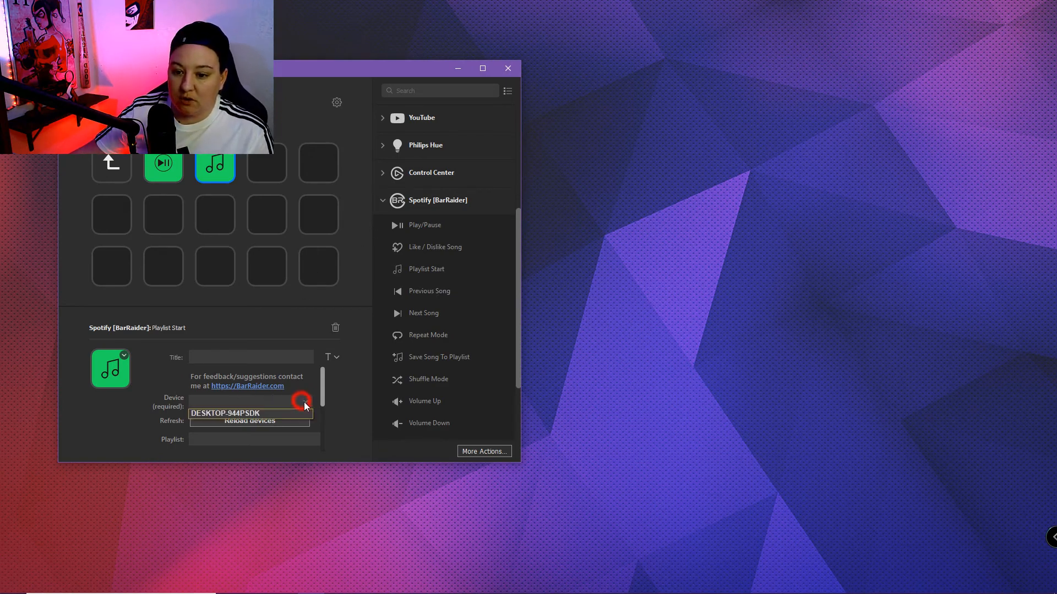
left_click(270, 413)
left_click_drag(323, 389, 325, 413)
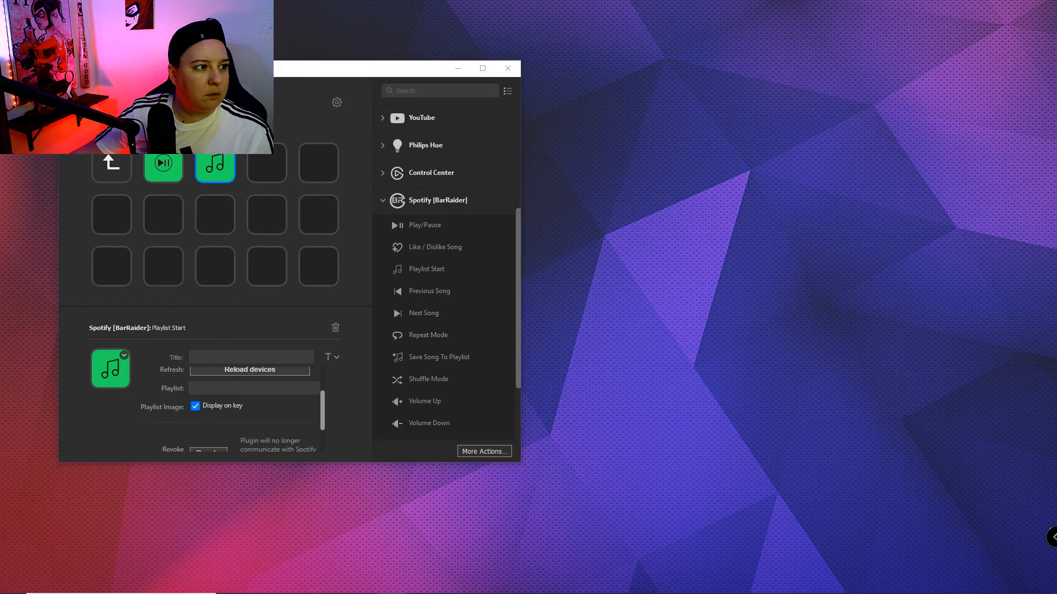
Step: Bring the Spotify window showing the TWITCH FM playlist into view beside the Stream Deck window
left_click_drag(330, 593, 927, 201)
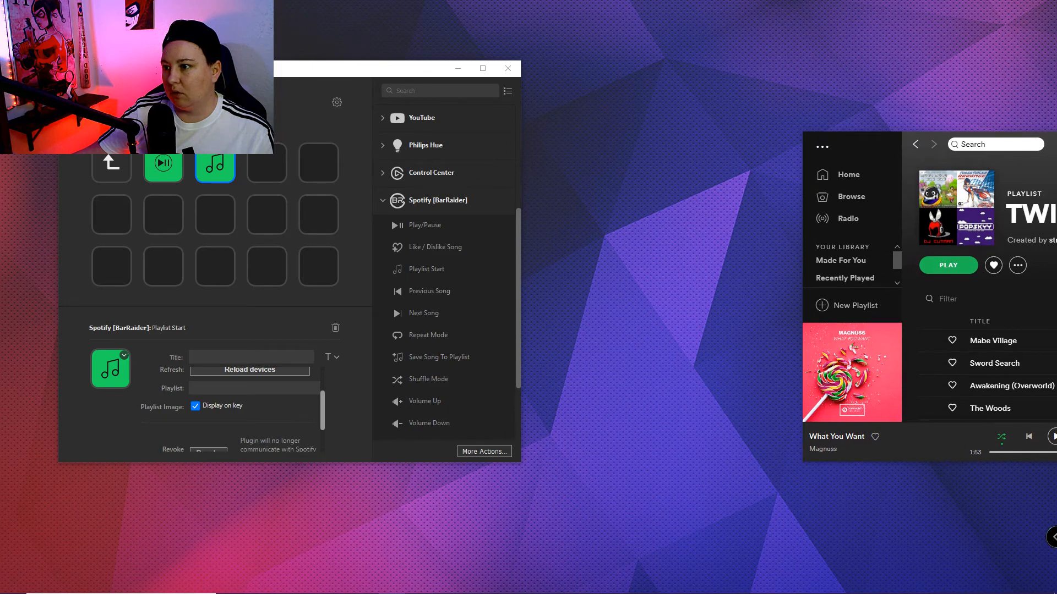
left_click_drag(1047, 155, 855, 90)
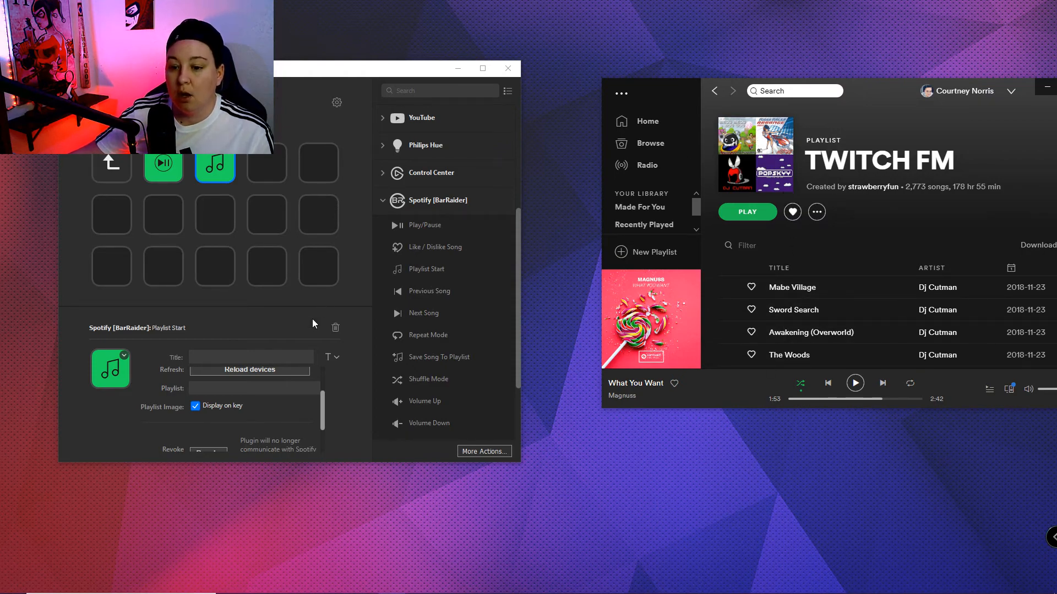
Step: Set the Playlist Start key's playlist to TWITCH FM and check its settings
left_click_drag(322, 405, 323, 406)
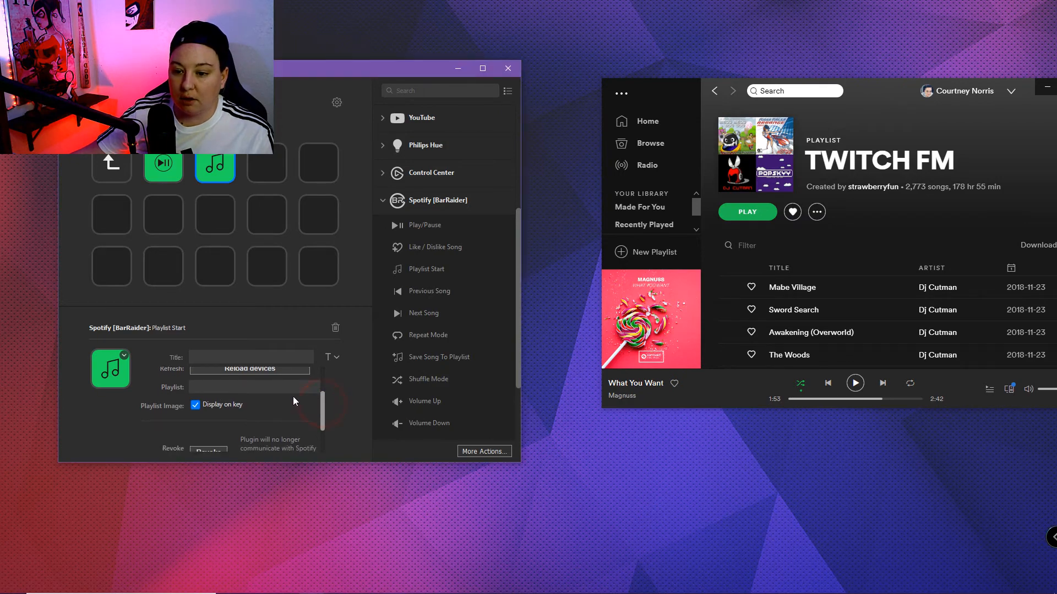
left_click(290, 390)
scroll(283, 487, "down", 5)
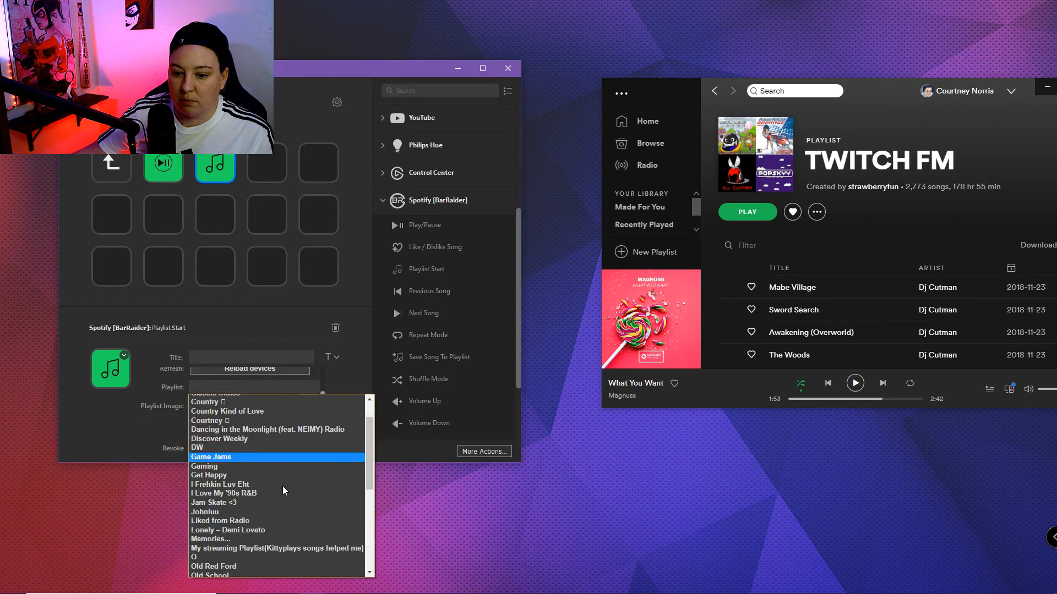
scroll(286, 498, "down", 2)
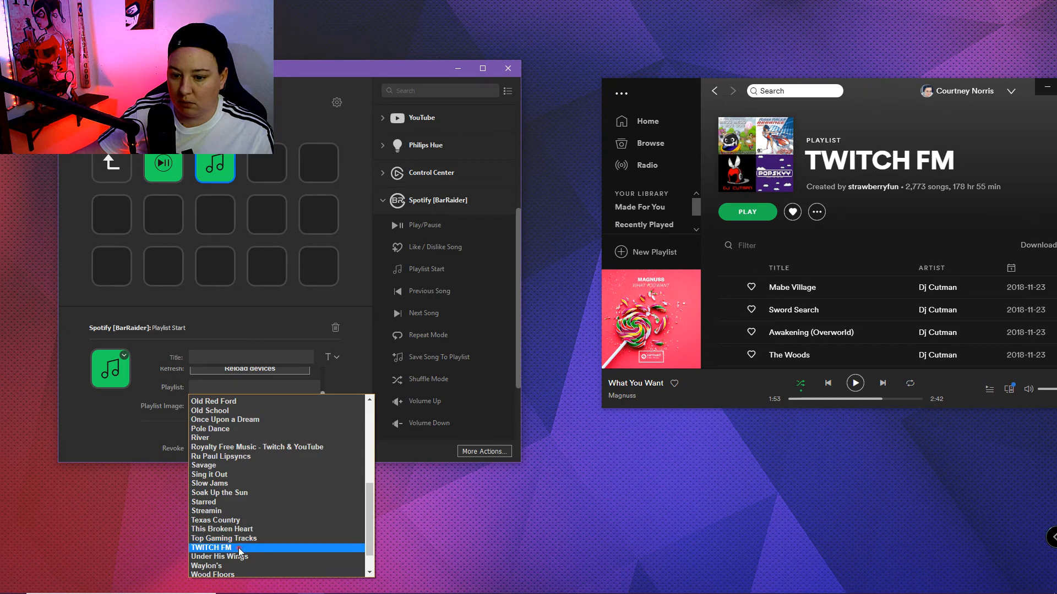
left_click(273, 545)
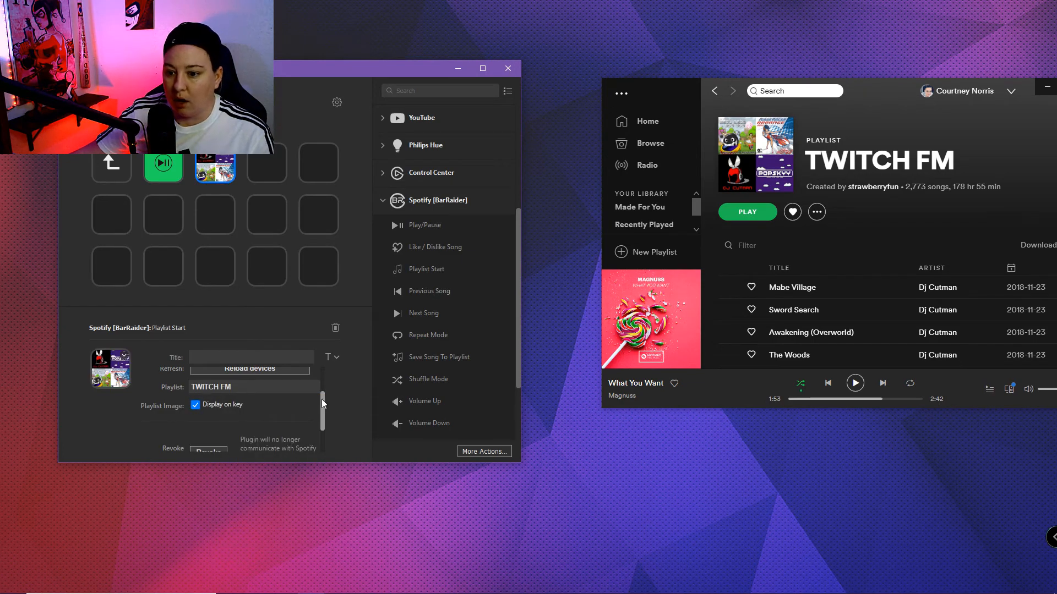
scroll(322, 405, "up", 2)
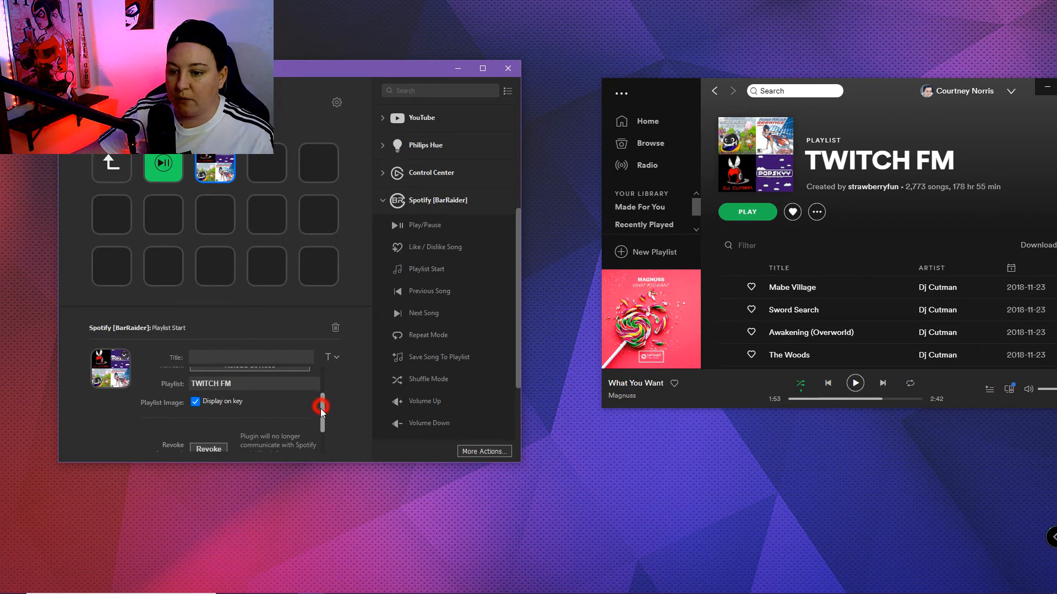
mouse_move(325, 401)
left_mouse_down()
mouse_move(325, 427)
mouse_move(328, 388)
mouse_move(322, 428)
mouse_move(321, 386)
left_mouse_up()
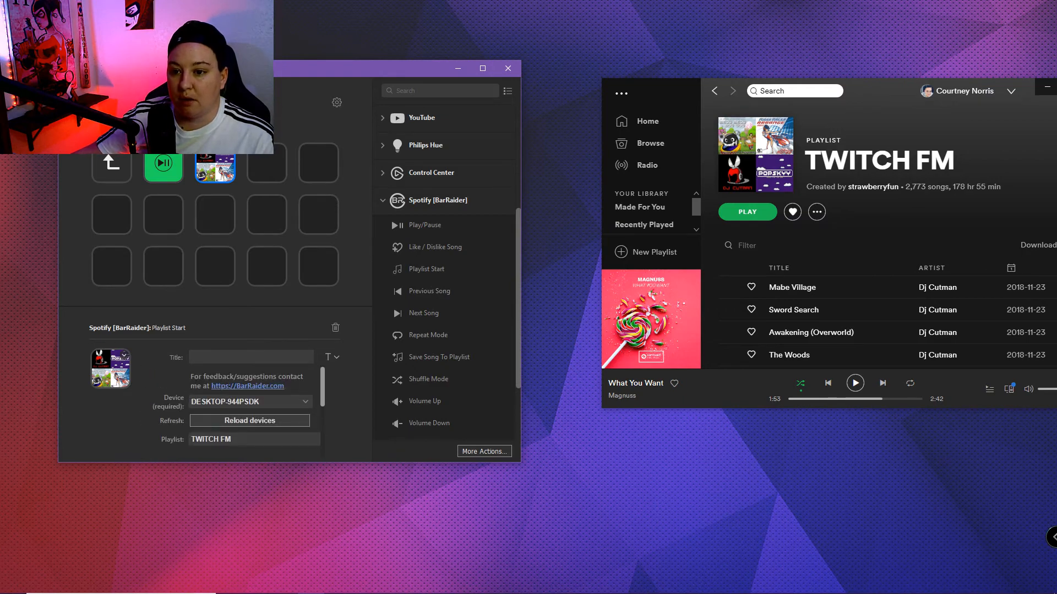
Step: Assign a second Playlist Start action to the fourth top-row key with DESKTOP-944PSDK as its device
left_click_drag(431, 268, 284, 168)
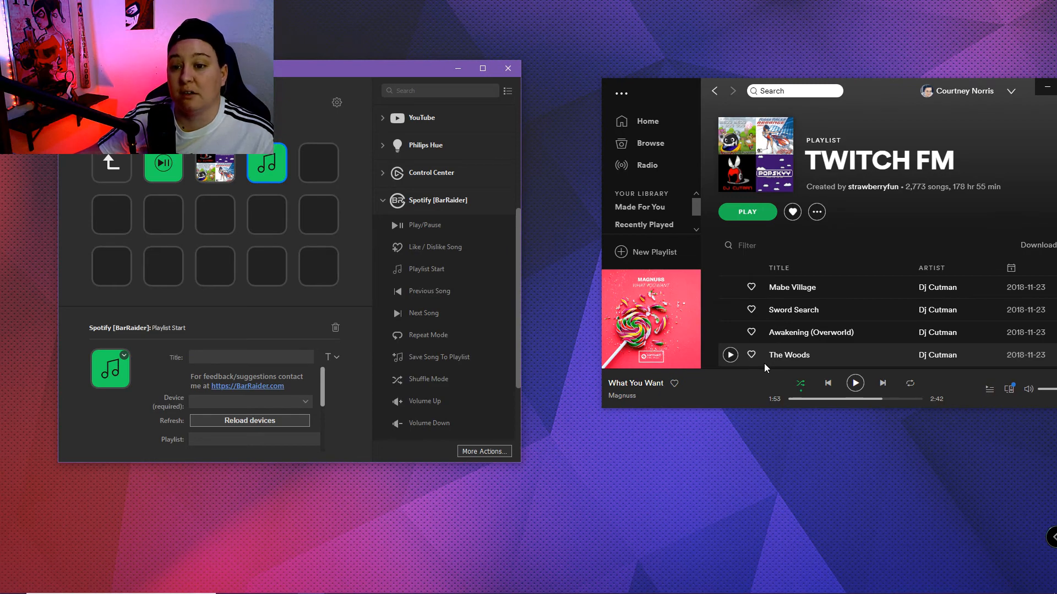
left_click(306, 403)
left_click(282, 414)
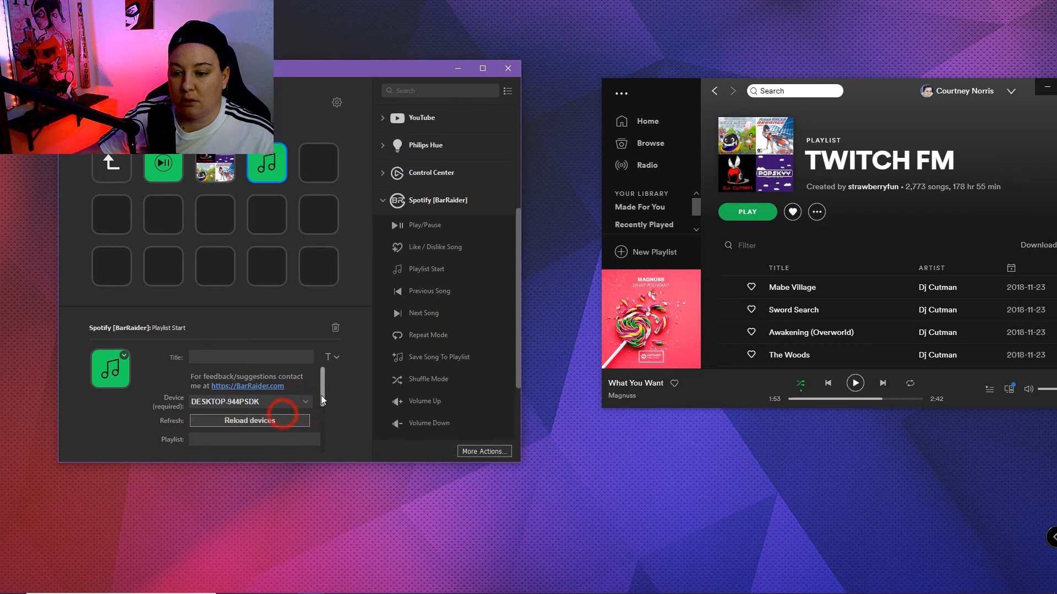
Step: Set the fourth top-row key's playlist to Royalty Free Music - Twitch & YouTube and deselect the key
left_click_drag(322, 395, 323, 410)
left_click(258, 391)
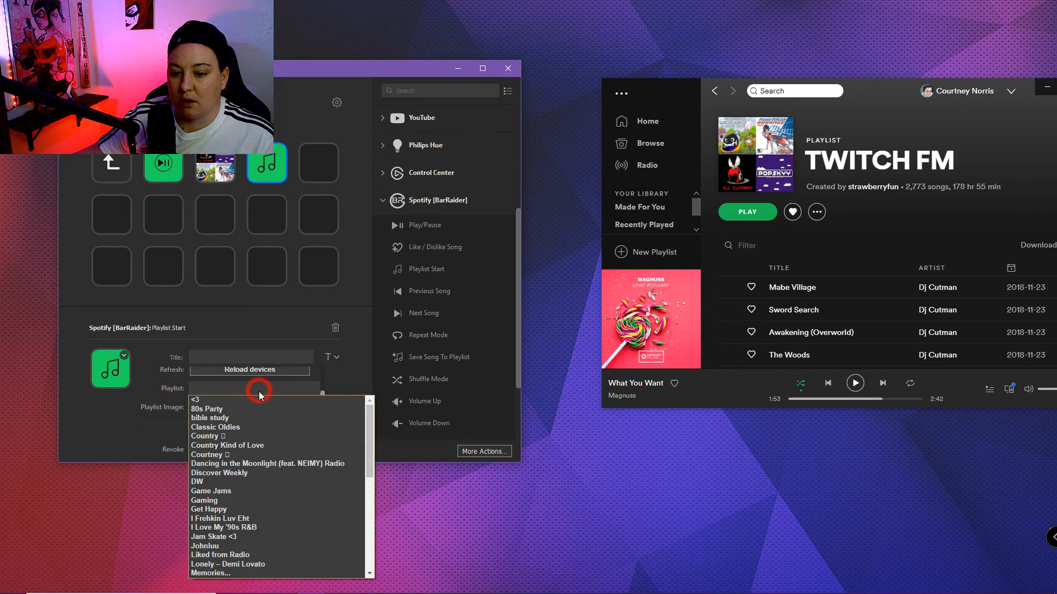
scroll(297, 517, "down", 10)
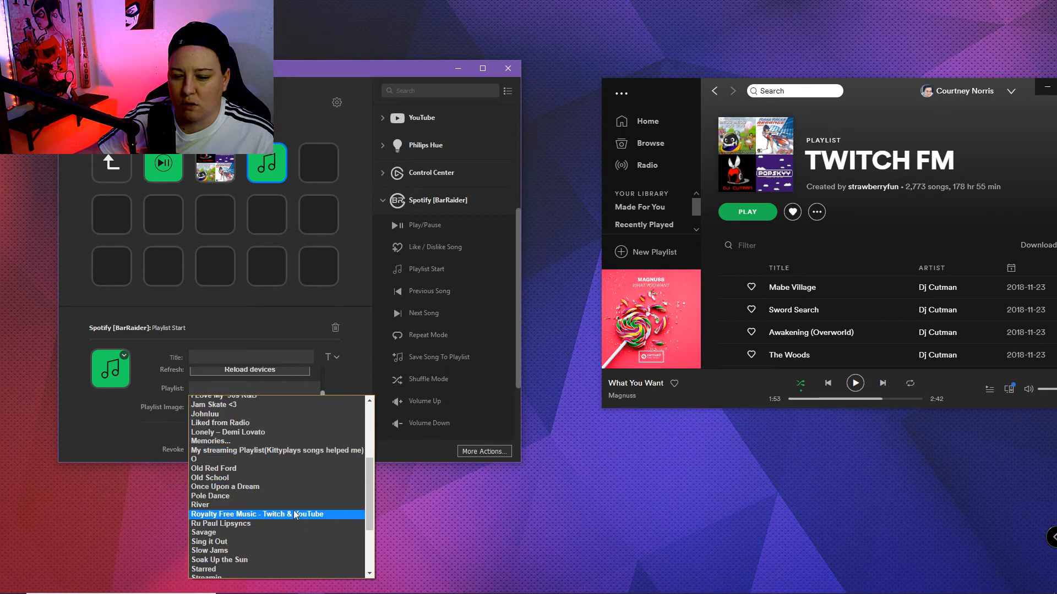
scroll(286, 509, "down", 1)
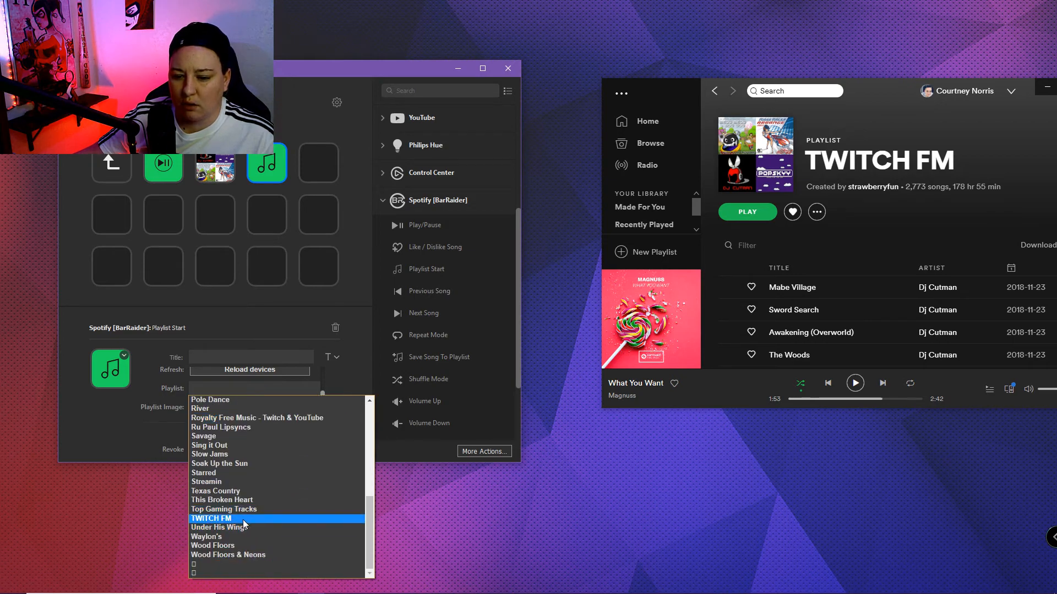
left_click(262, 418)
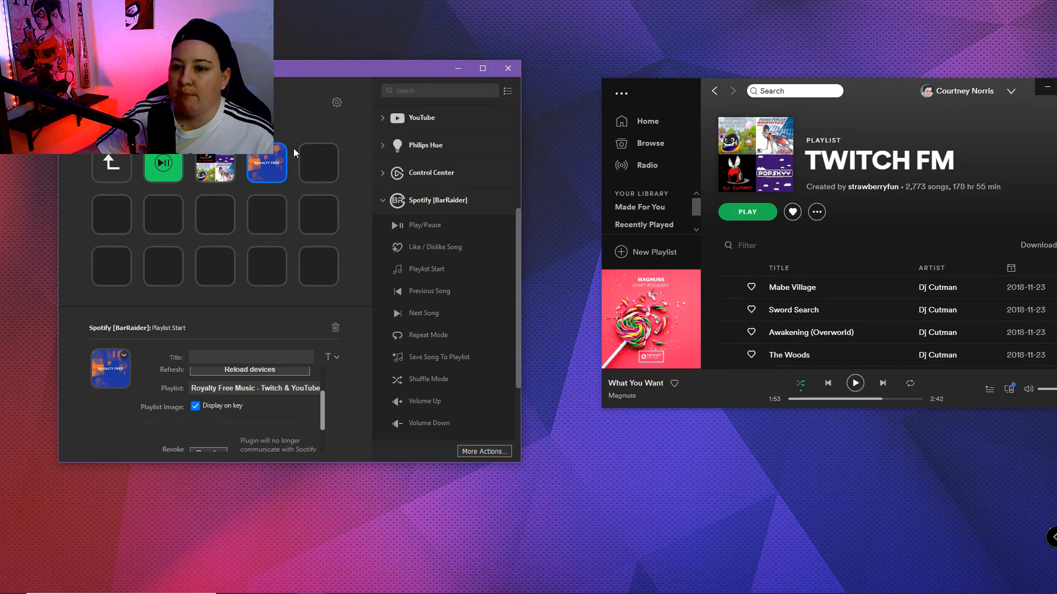
left_click(308, 130)
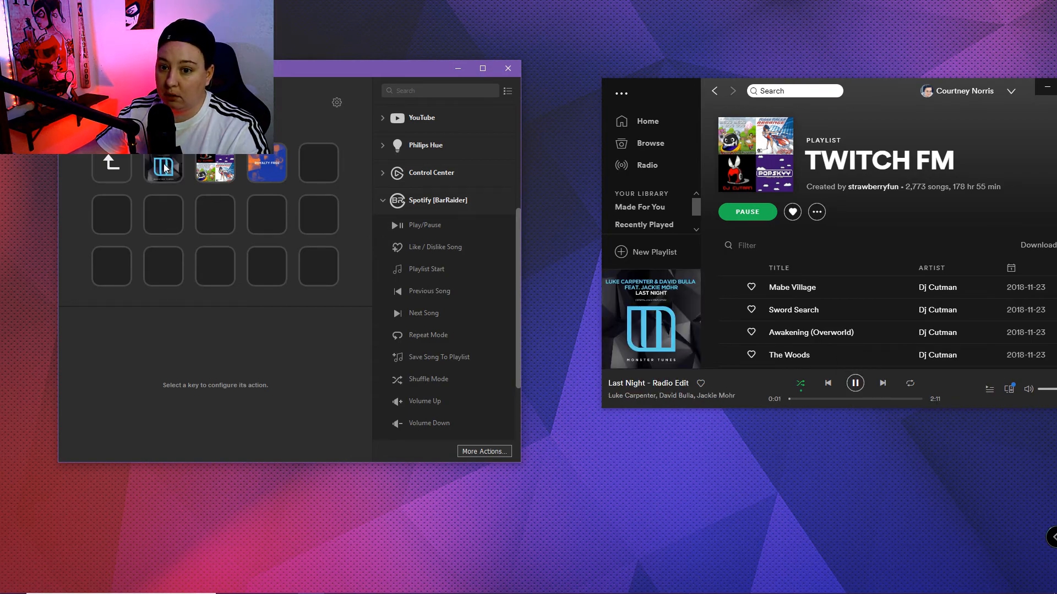
Step: Test starting and pausing Spotify playback with the configured keys, and minimise the Spotify window
key("XF86AudioPlay")
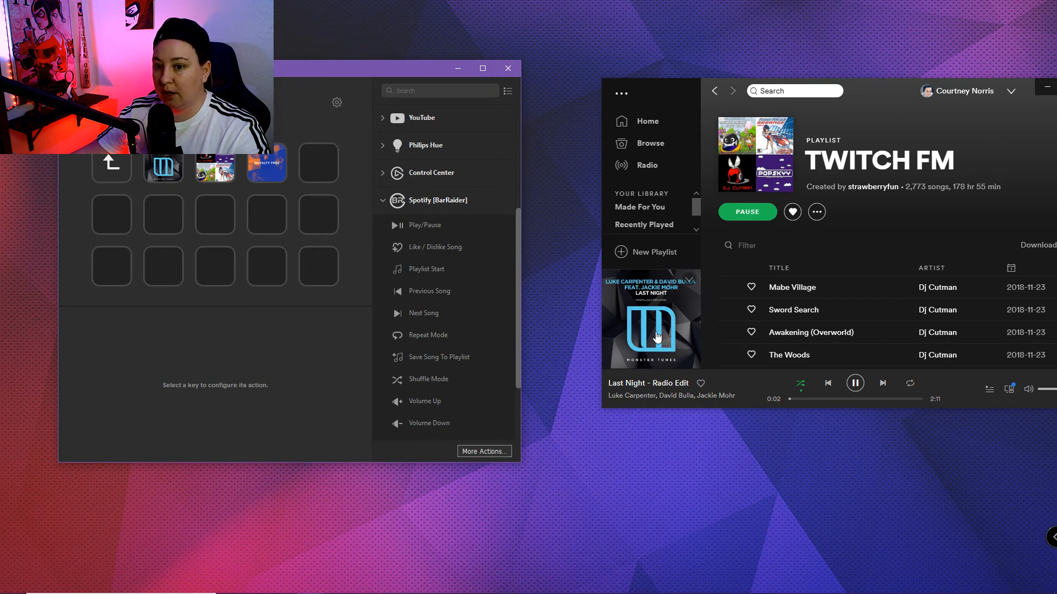
left_click(859, 384)
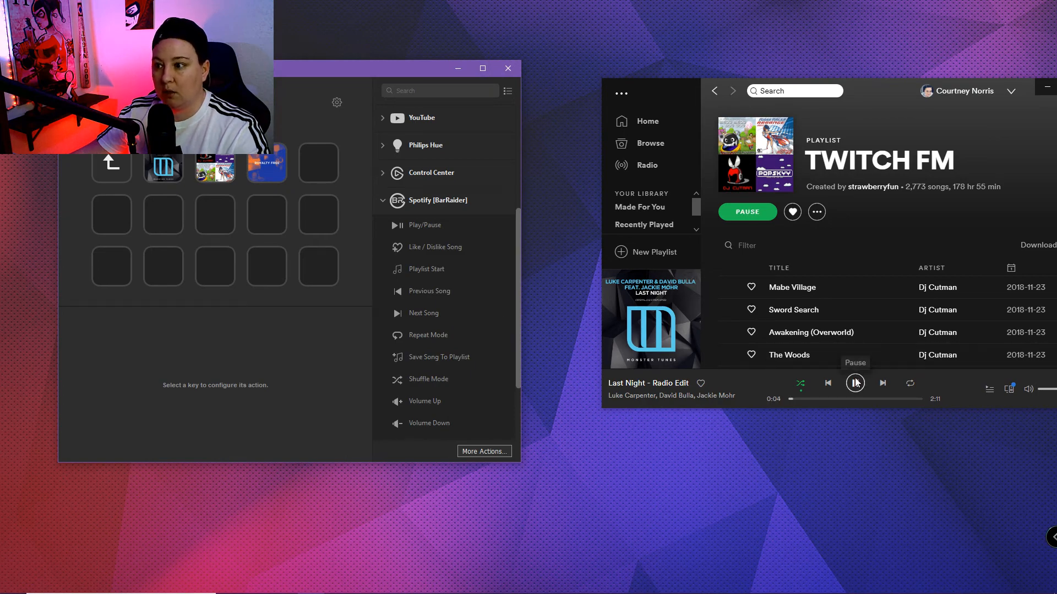
left_click(861, 385)
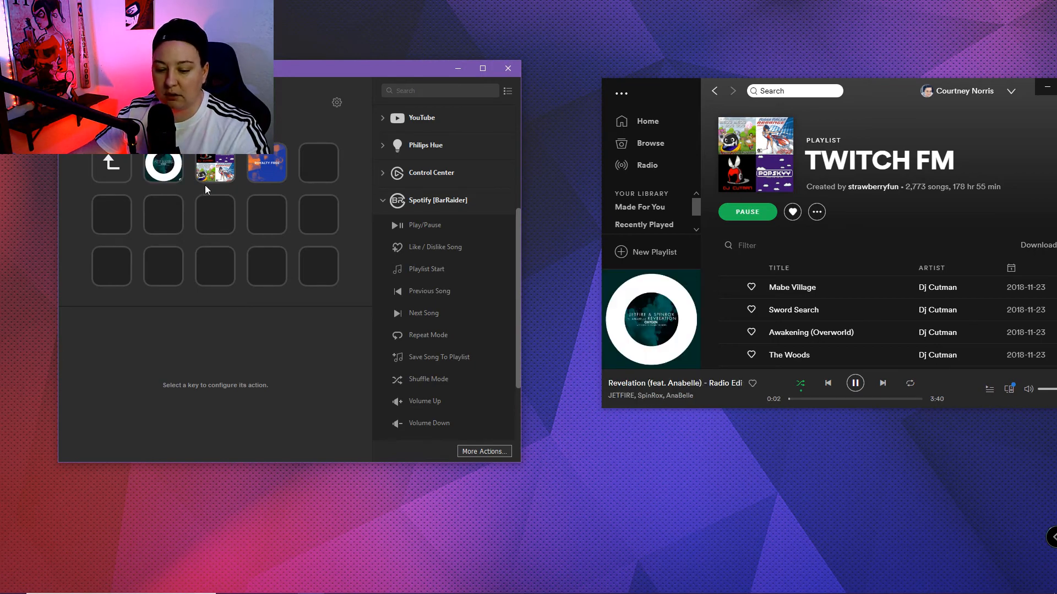
key("space")
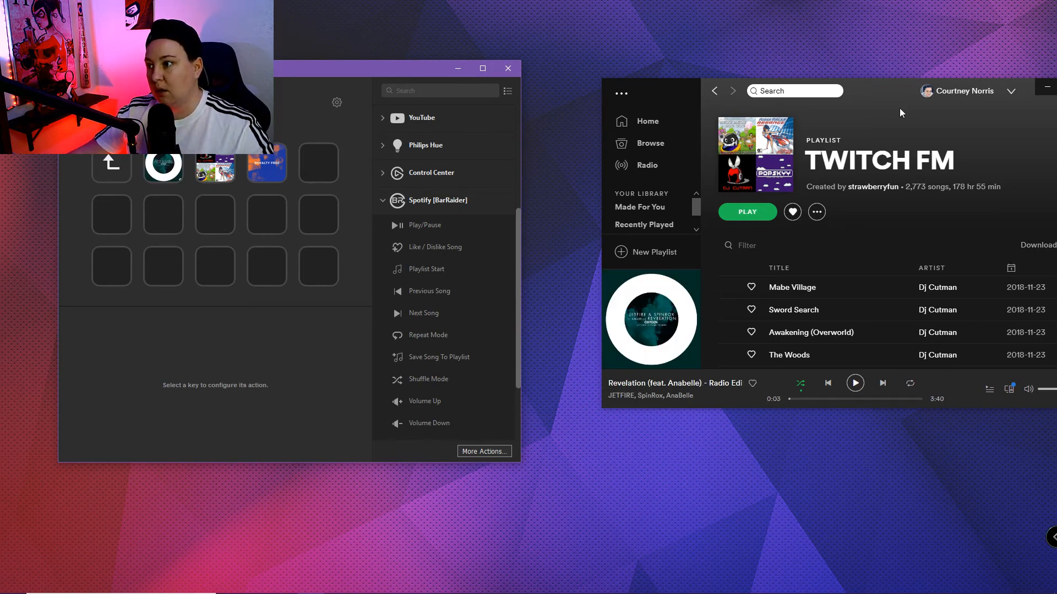
left_click_drag(900, 108, 736, 110)
left_click(911, 95)
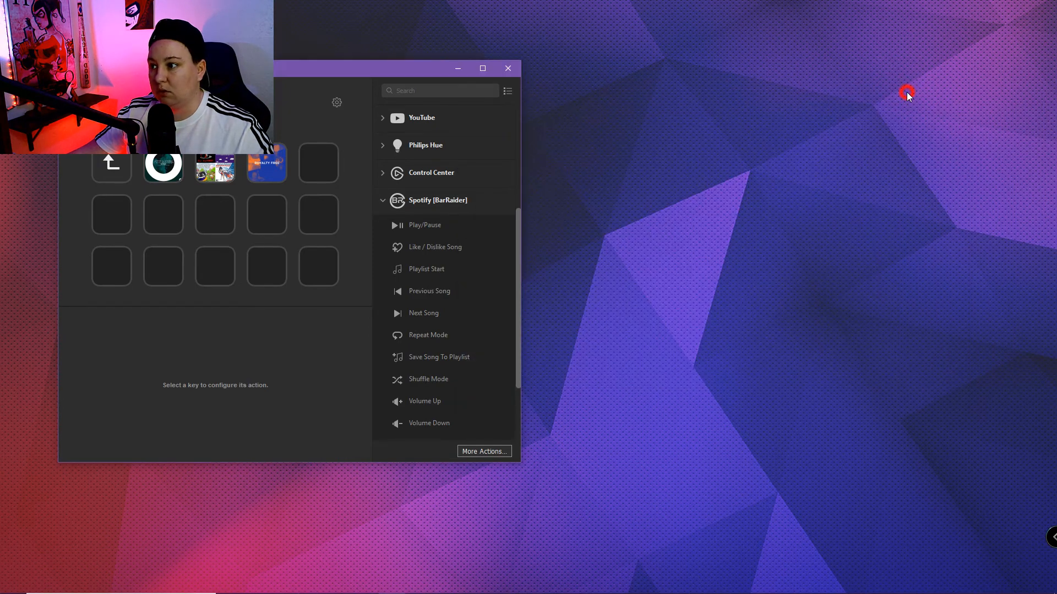
Step: Return to the main key page and assign Spotify Volume Down and Volume Up to the second and third bottom-row keys
double_click(120, 174)
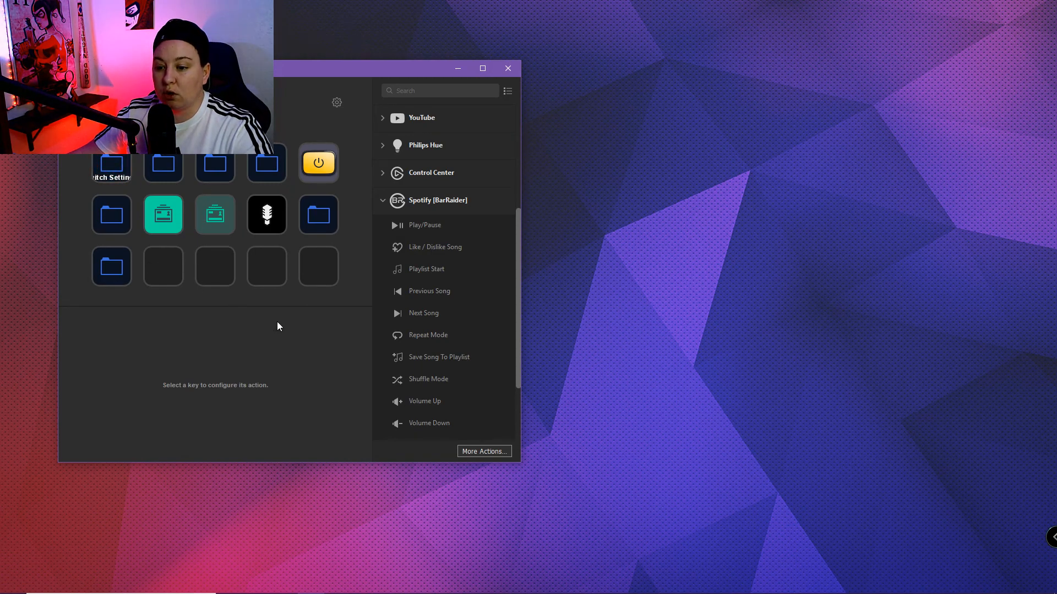
left_click_drag(431, 417, 163, 265)
left_click_drag(429, 401, 220, 267)
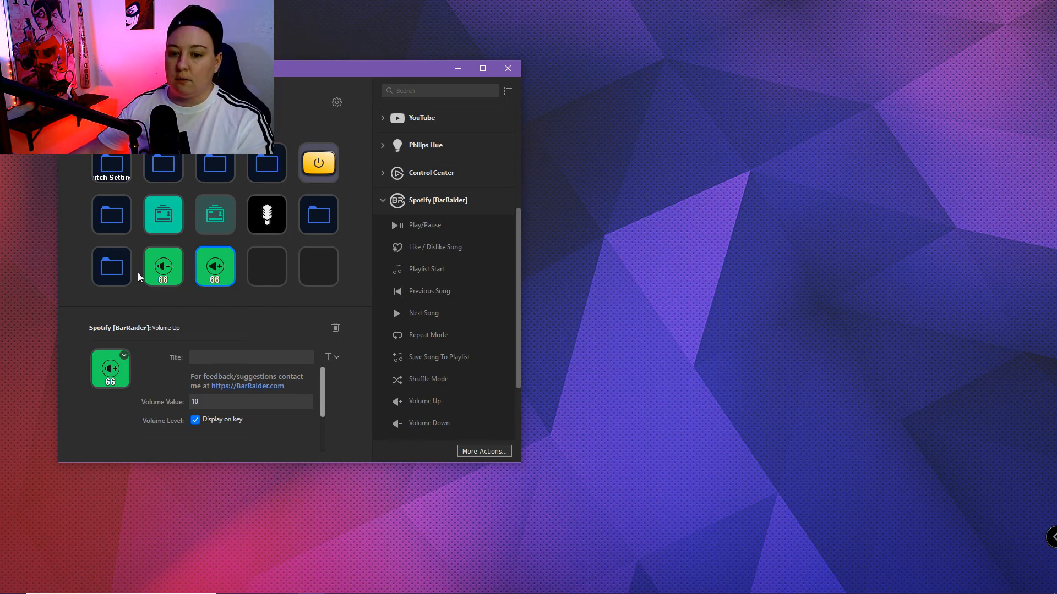
Step: Bring up Spotify to compare its volume with the keys, check the Volume Down key's settings, and minimise Spotify
left_click(392, 583)
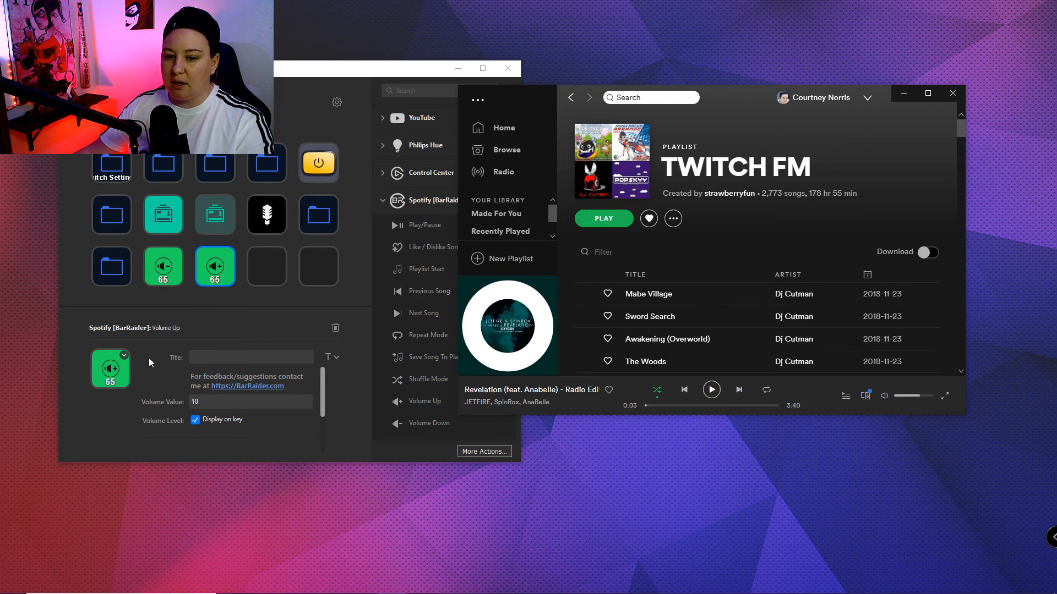
left_click(176, 272)
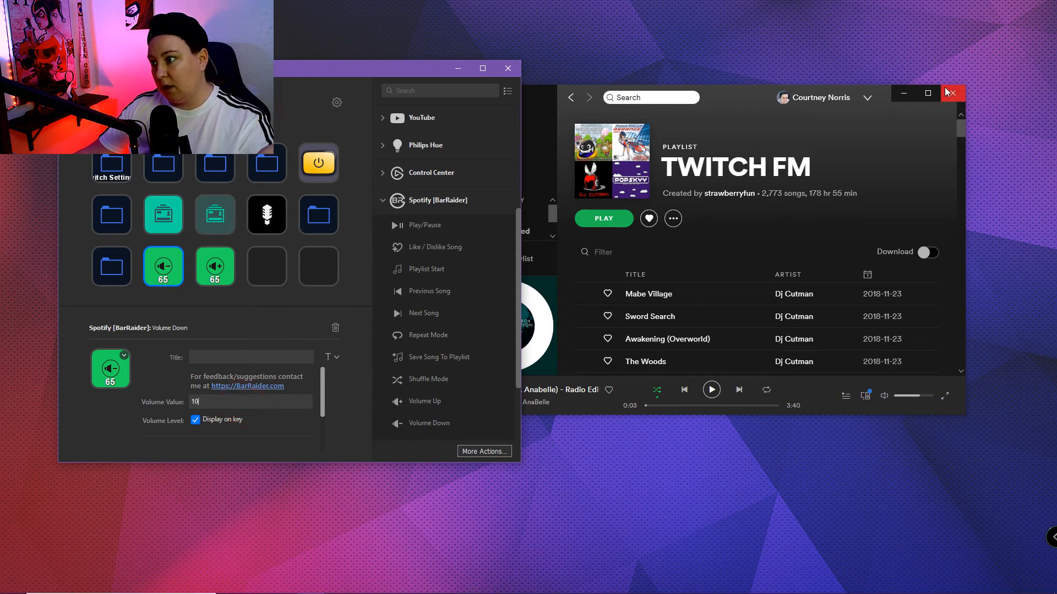
left_click(905, 92)
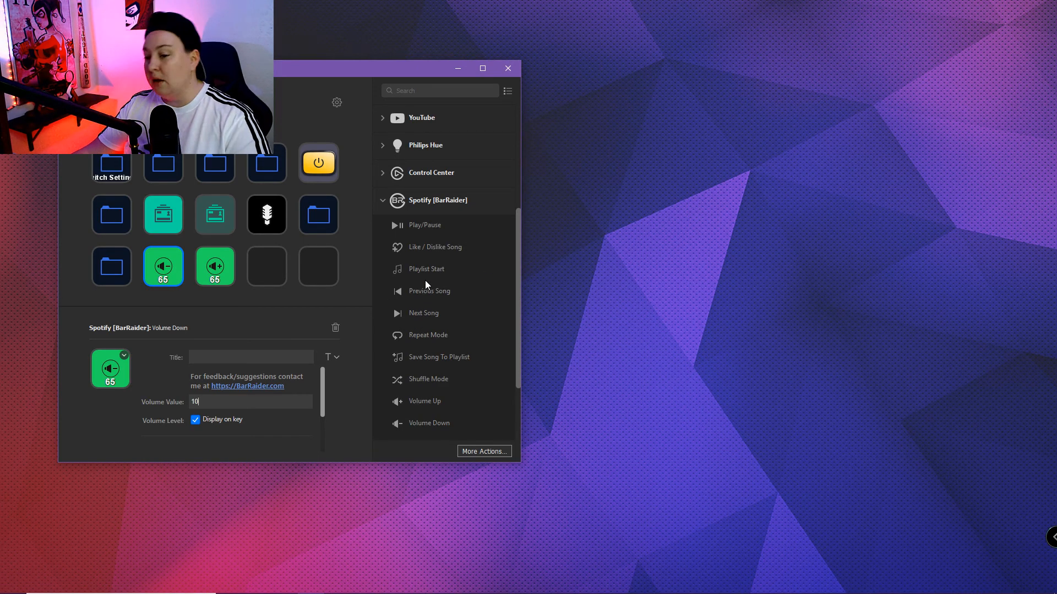
Step: Assign the Twitch Slow Chat action to the fourth bottom-row key
left_click(378, 200)
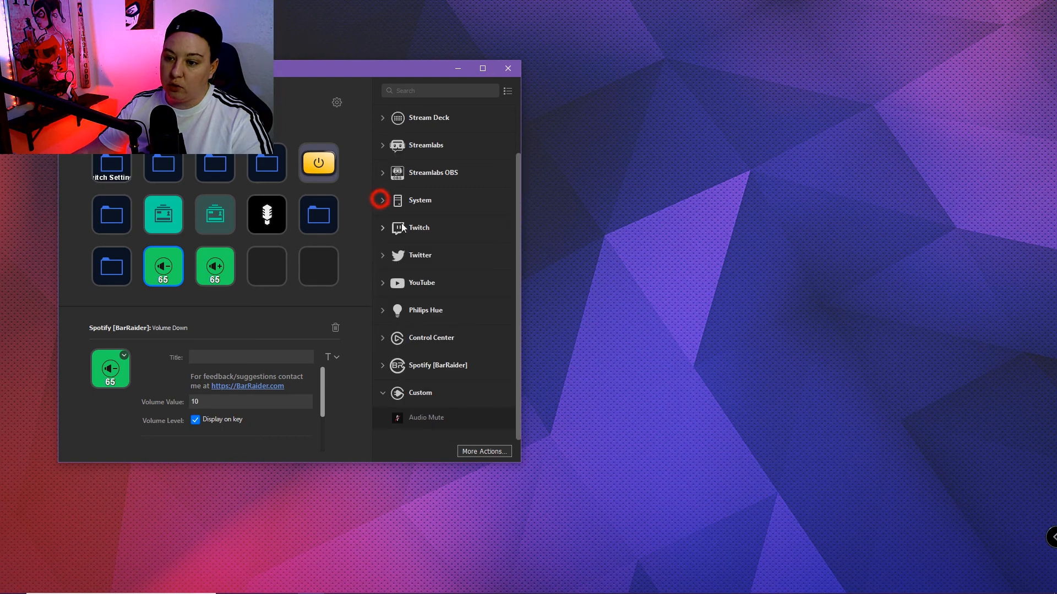
left_click(384, 255)
left_click(384, 255)
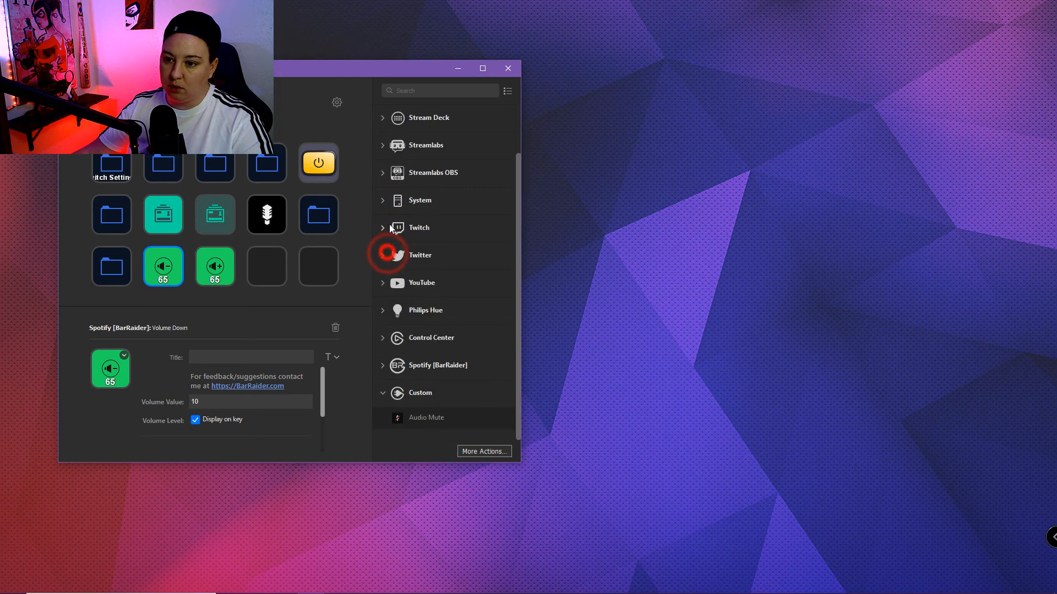
left_click(384, 228)
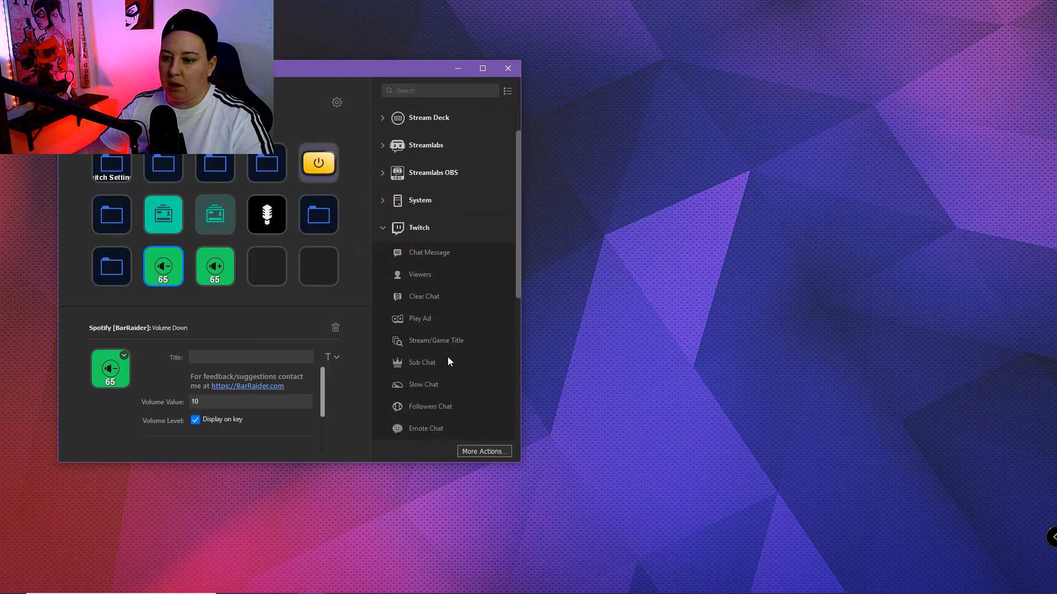
left_click_drag(437, 384, 267, 267)
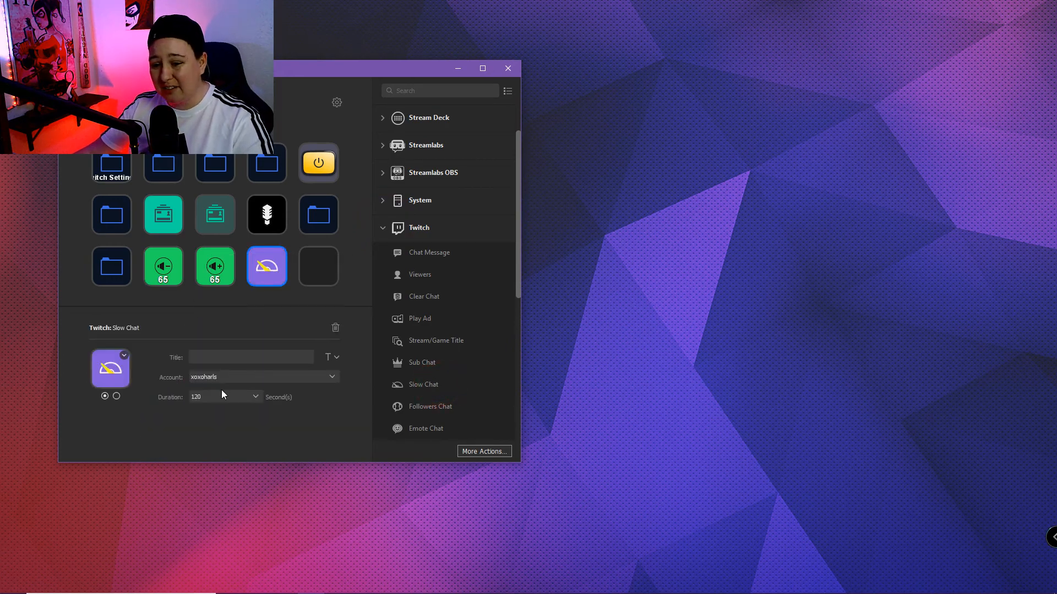
Step: Review the Slow Chat key's account choices and available duration values
left_click(246, 376)
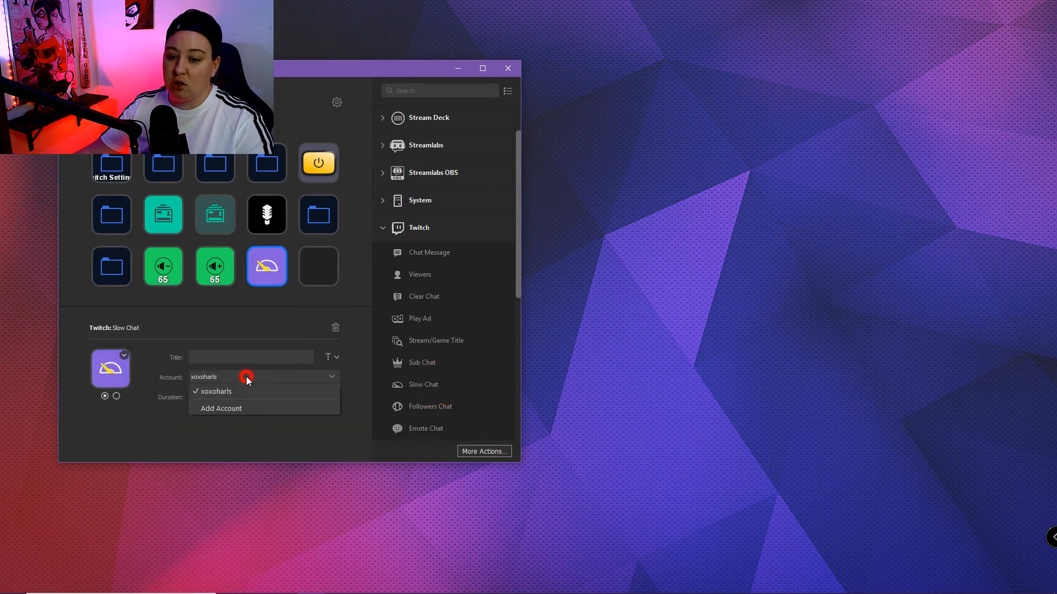
left_click(246, 376)
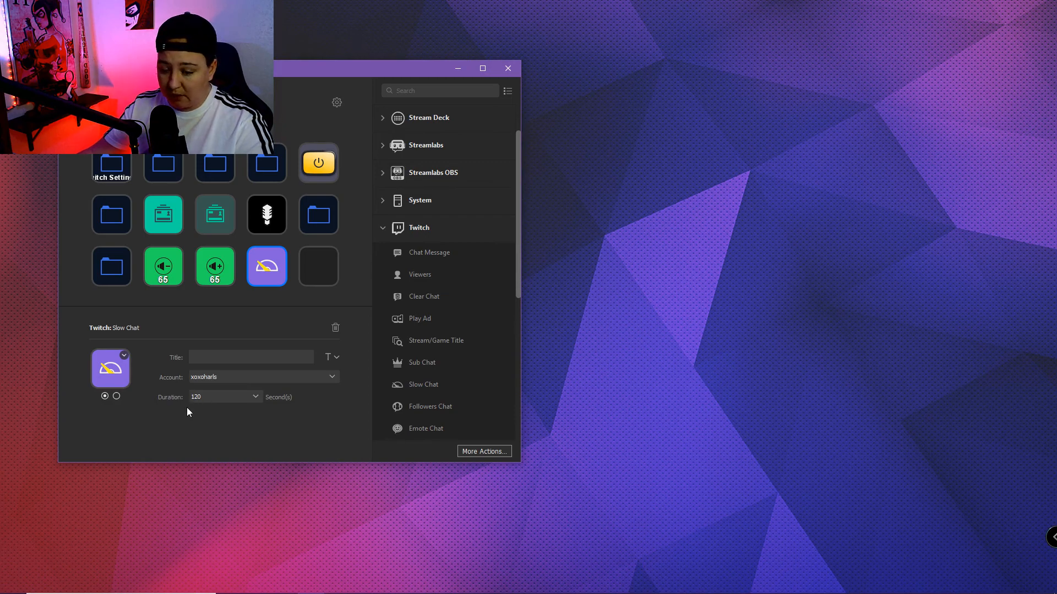
left_click(207, 394)
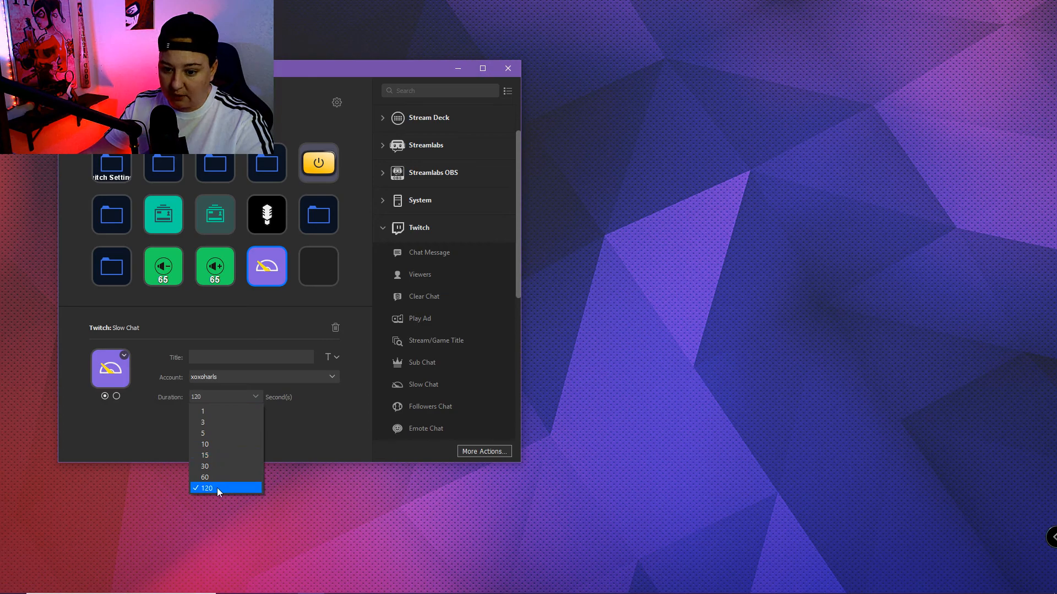
left_click(321, 425)
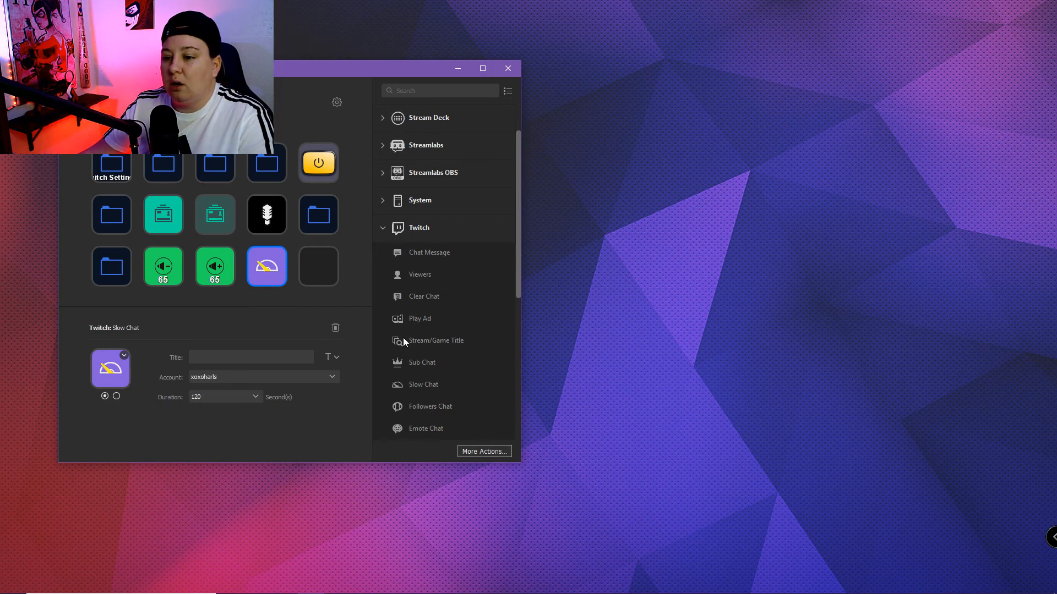
Step: Assign the Twitch Create Clip action to the fifth bottom-row key and collapse the Twitch action category
scroll(429, 290, "down", 3)
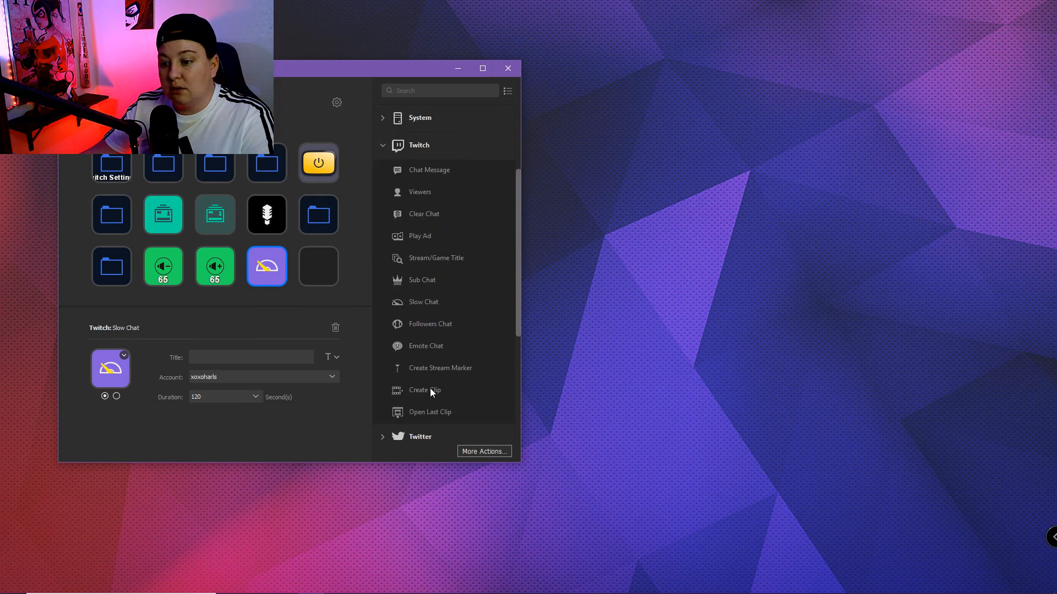
left_click_drag(430, 388, 322, 269)
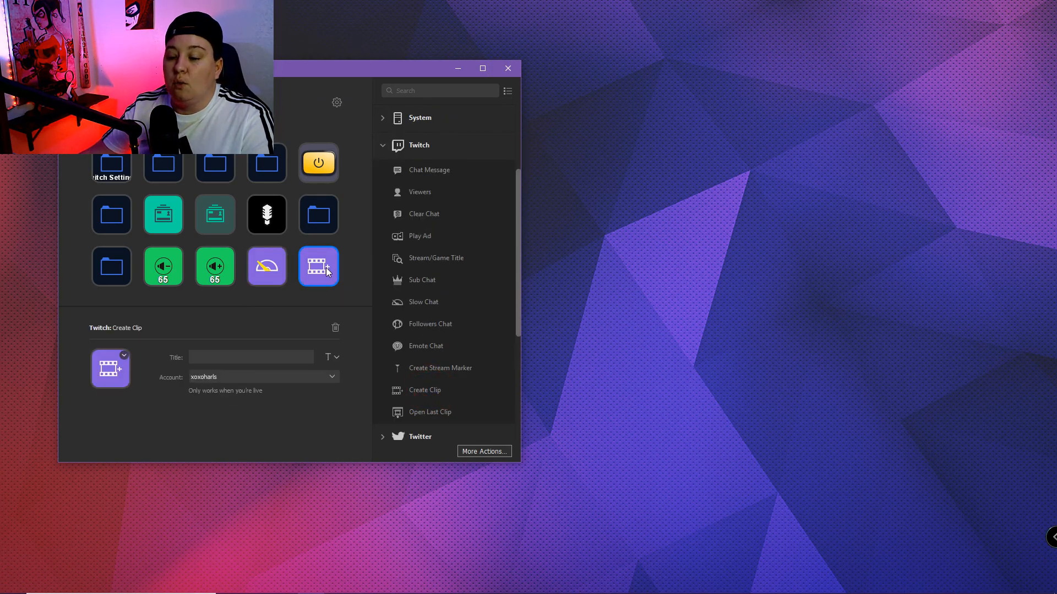
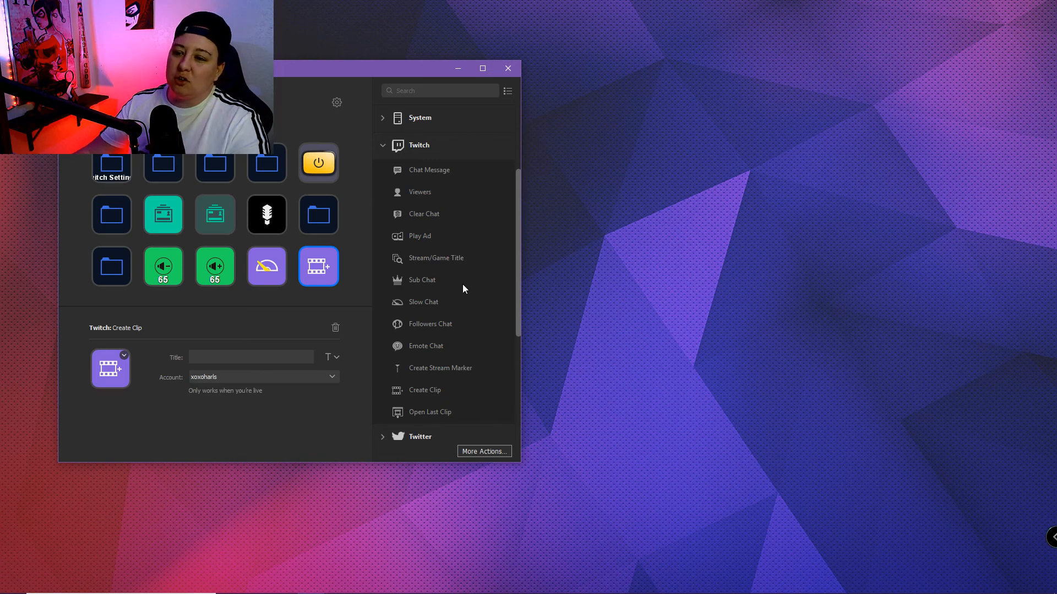
scroll(463, 284, "up", 5)
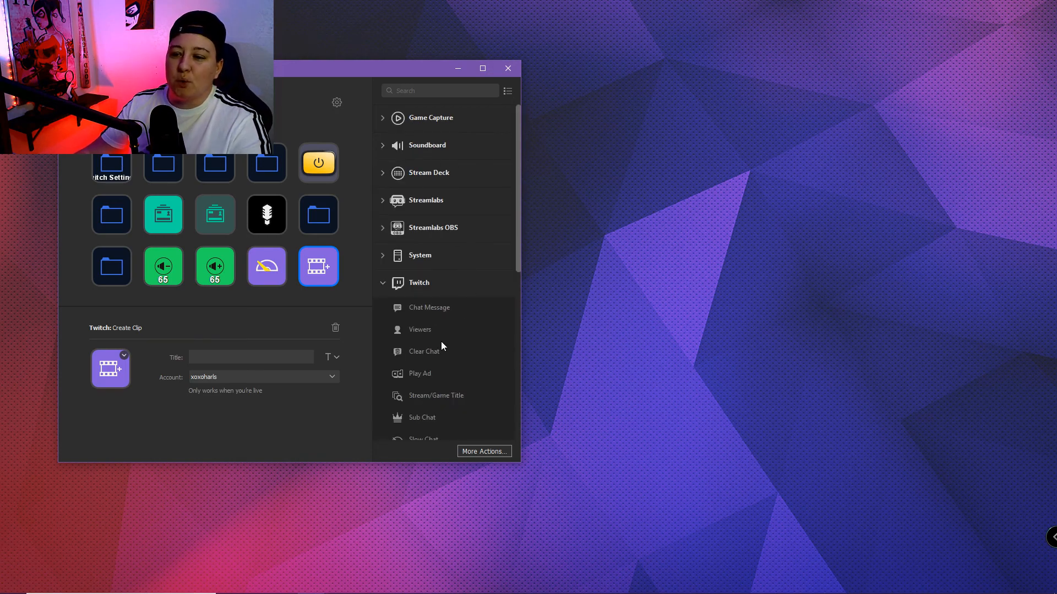
left_click(383, 283)
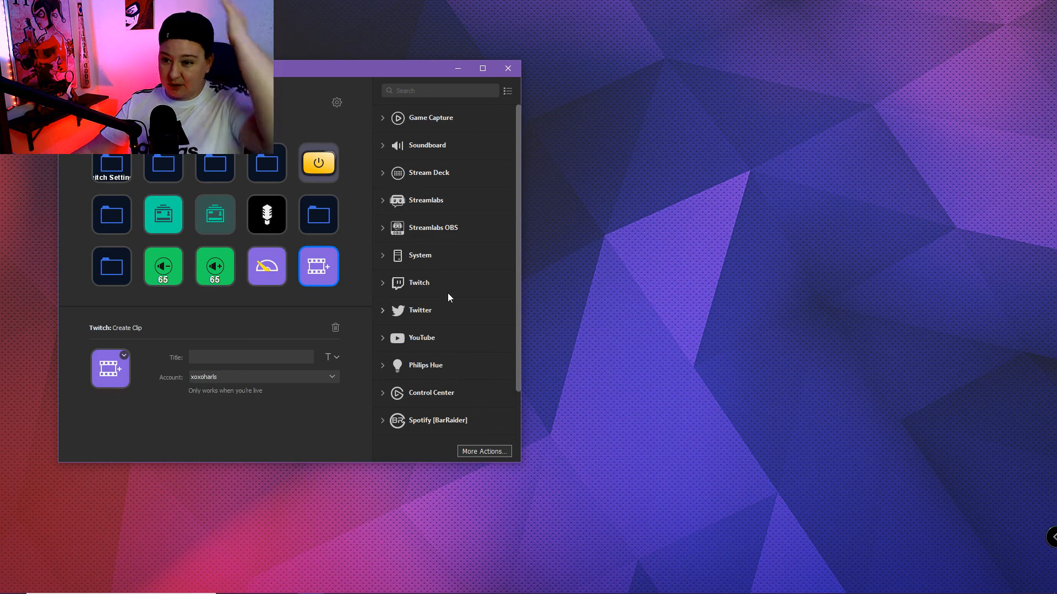
Step: Open the music folder in the bottom row, assign a Soundboard Play Audio action to its first bottom-row key, and title it Empire
left_click(407, 146)
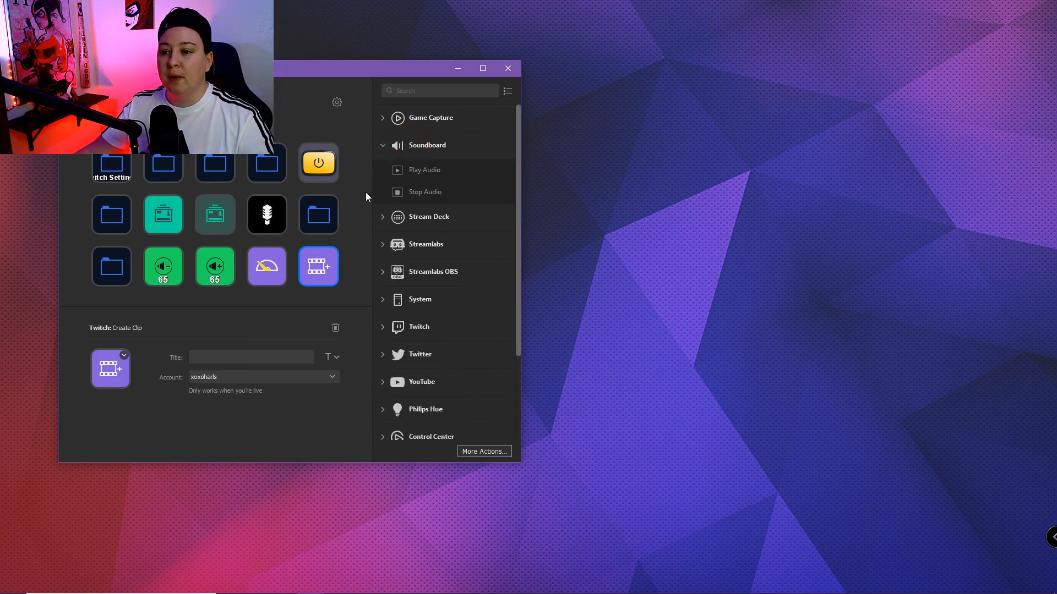
double_click(111, 266)
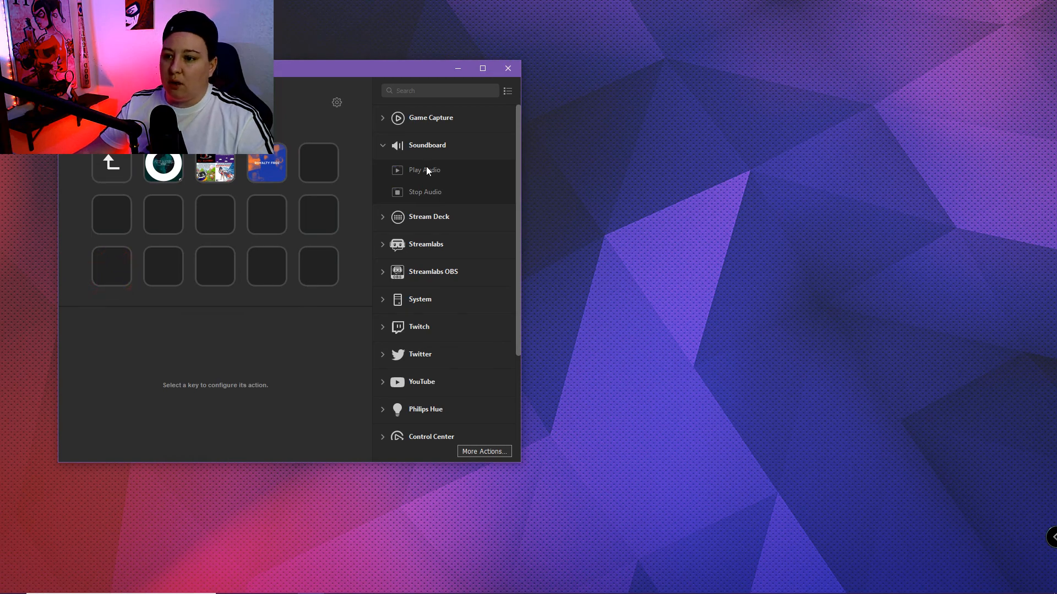
left_click_drag(431, 171, 113, 270)
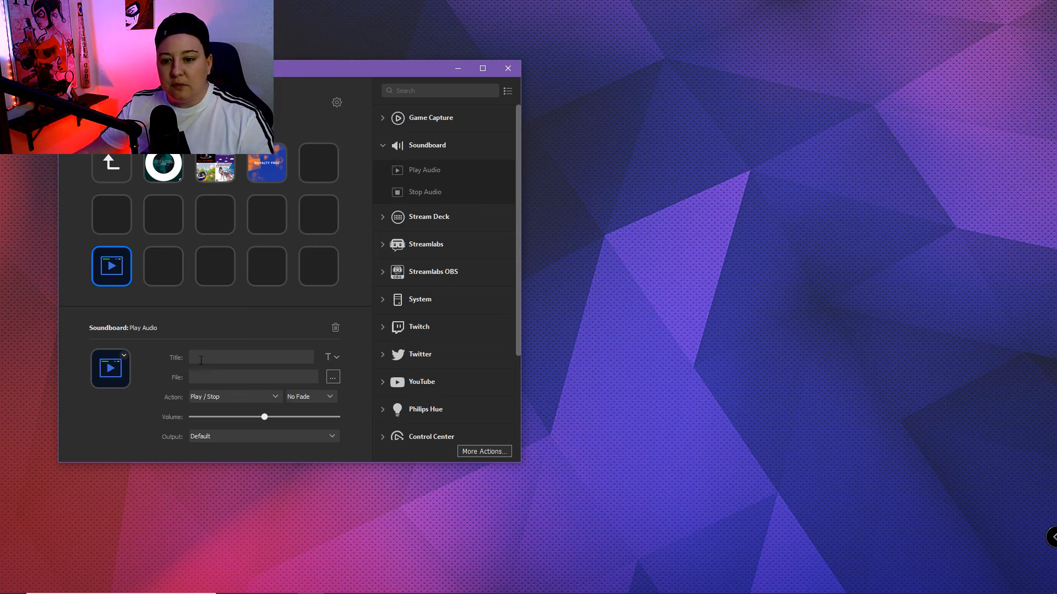
left_click(218, 356)
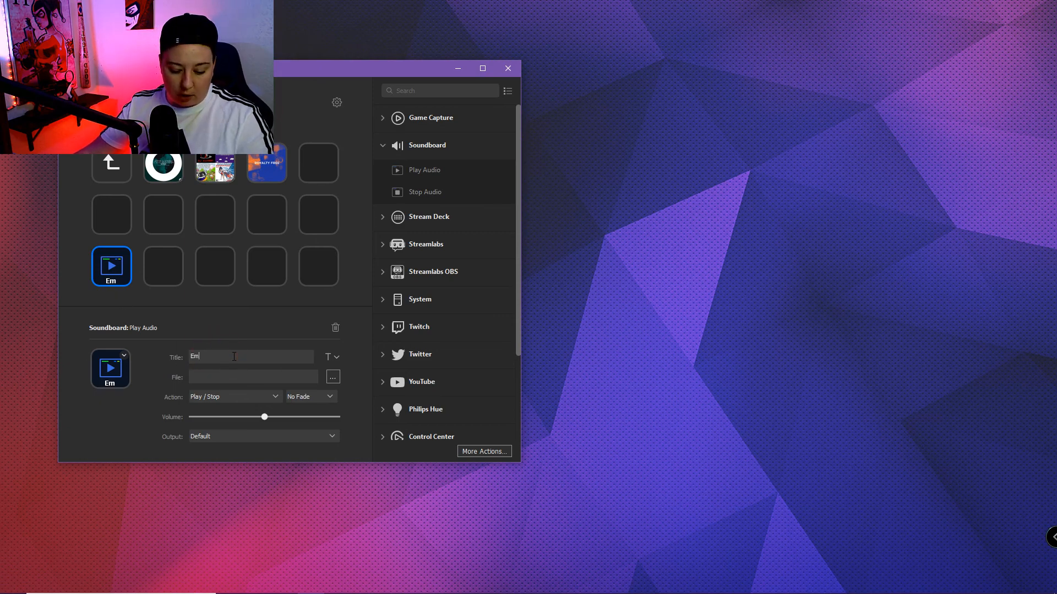
type("Empire")
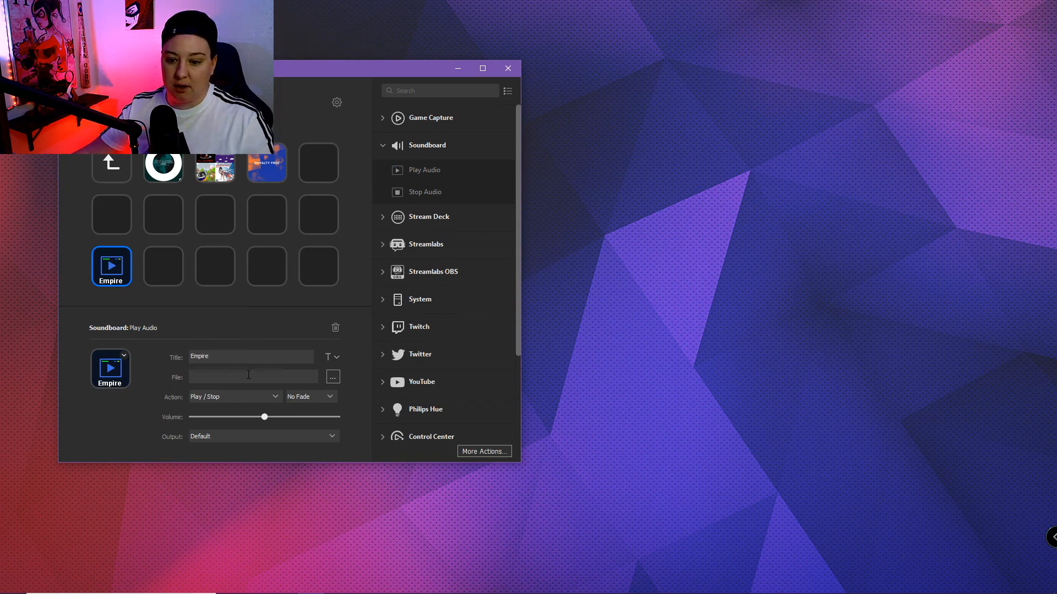
Step: Load the EMPIRE audio file from the Music folder into the Empire soundboard key
left_click(332, 377)
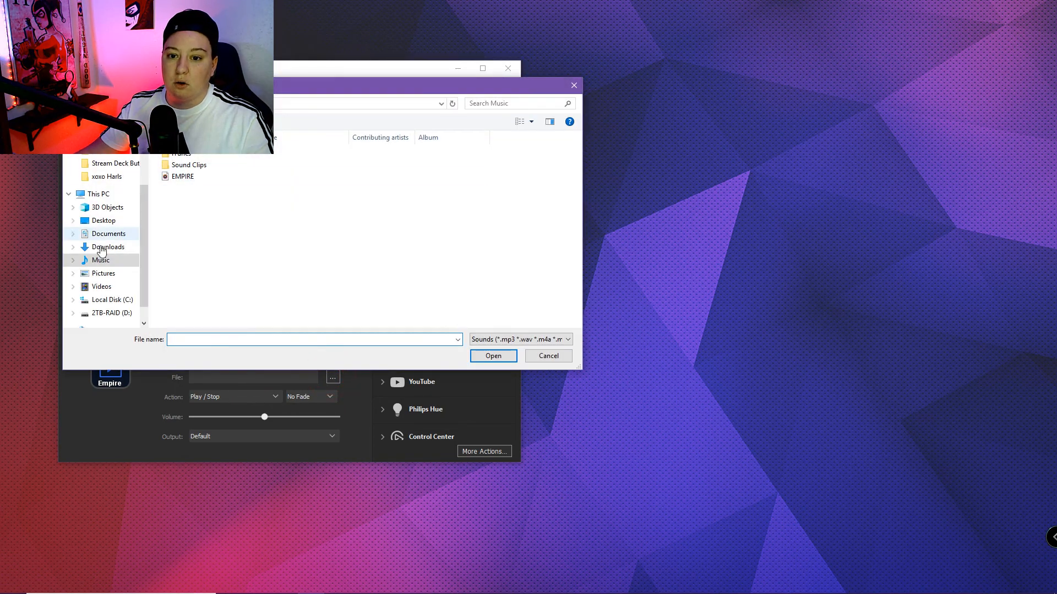
left_click(191, 176)
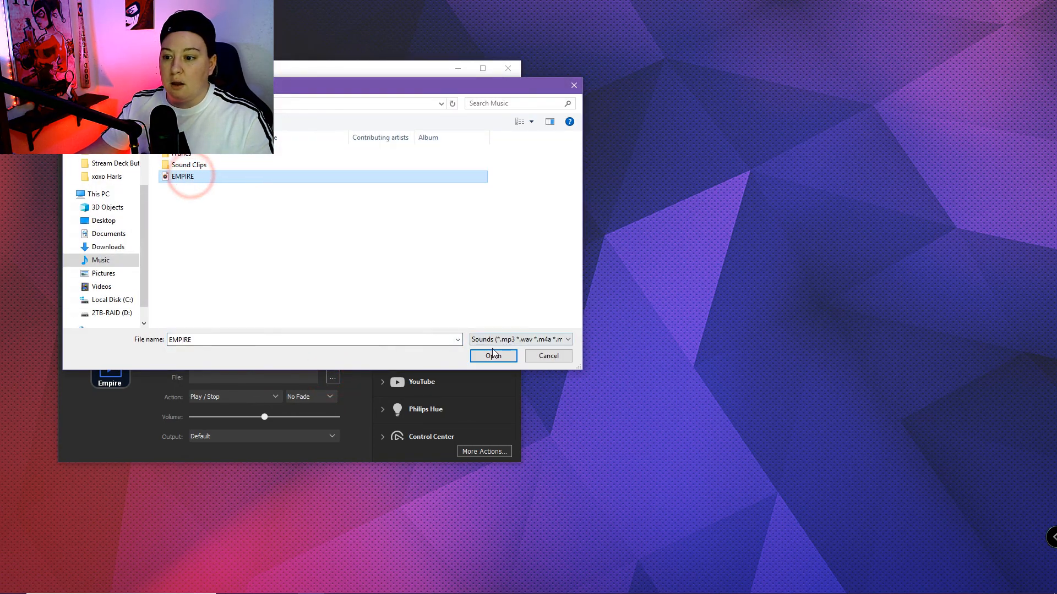
left_click(493, 355)
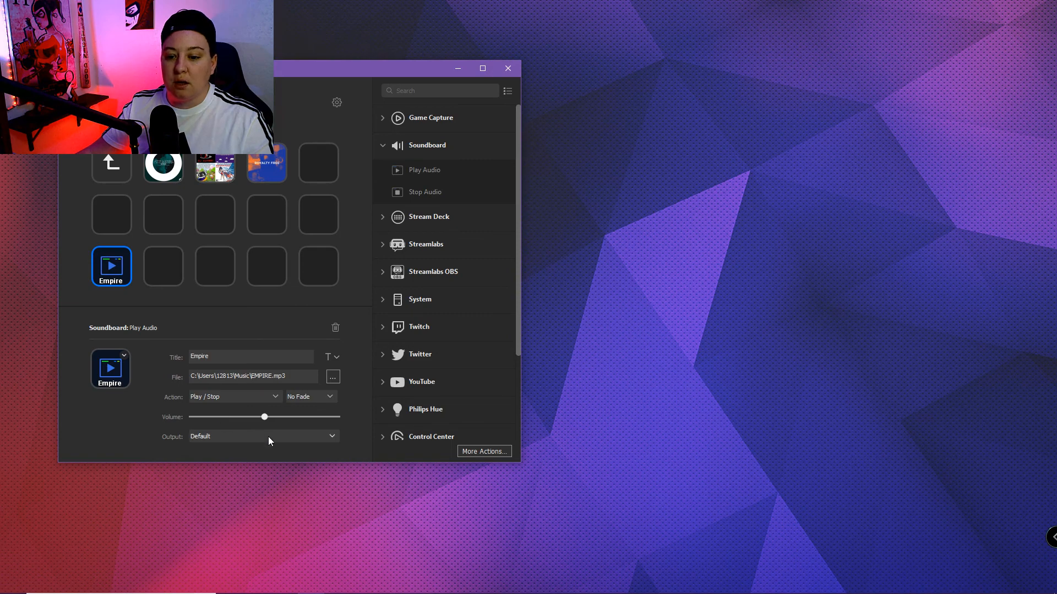
Step: Review the Empire key's audio output choices and set the output to Speakers (JBL Charge 3 Stereo)
left_click(273, 434)
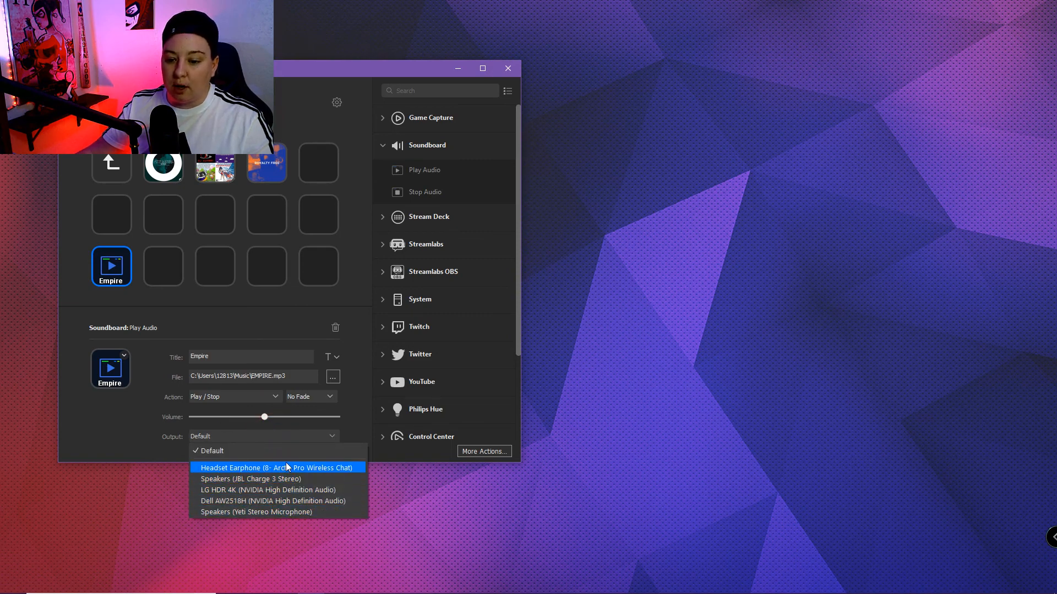
left_click(123, 435)
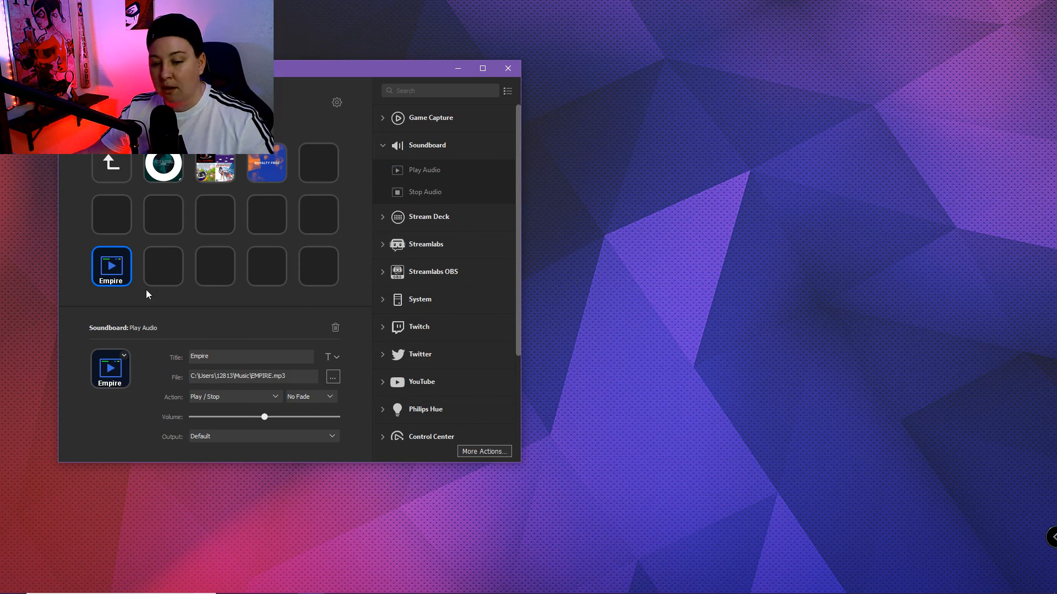
left_click(129, 273)
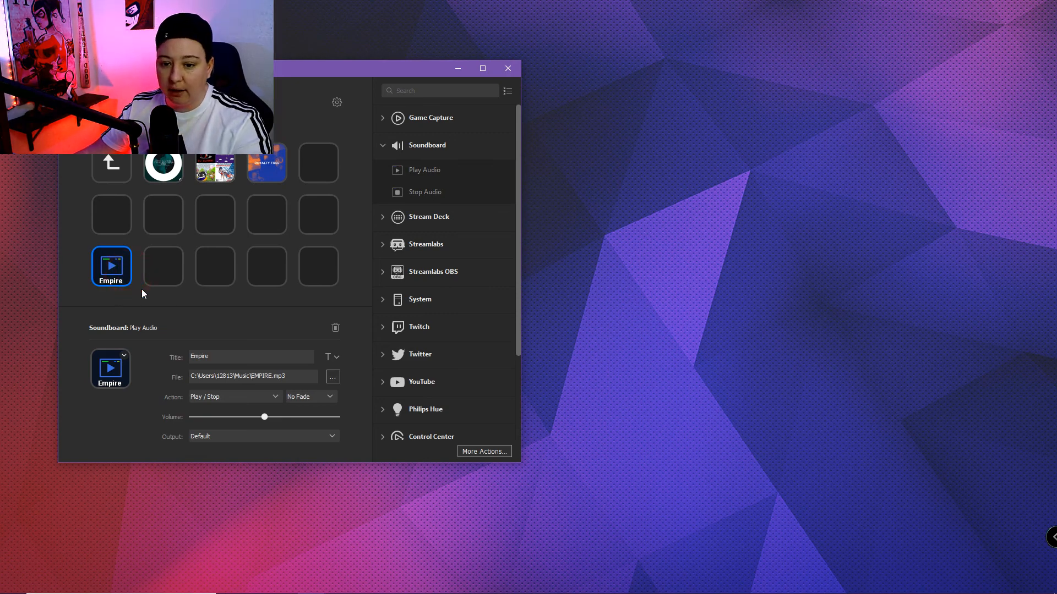
left_click(246, 435)
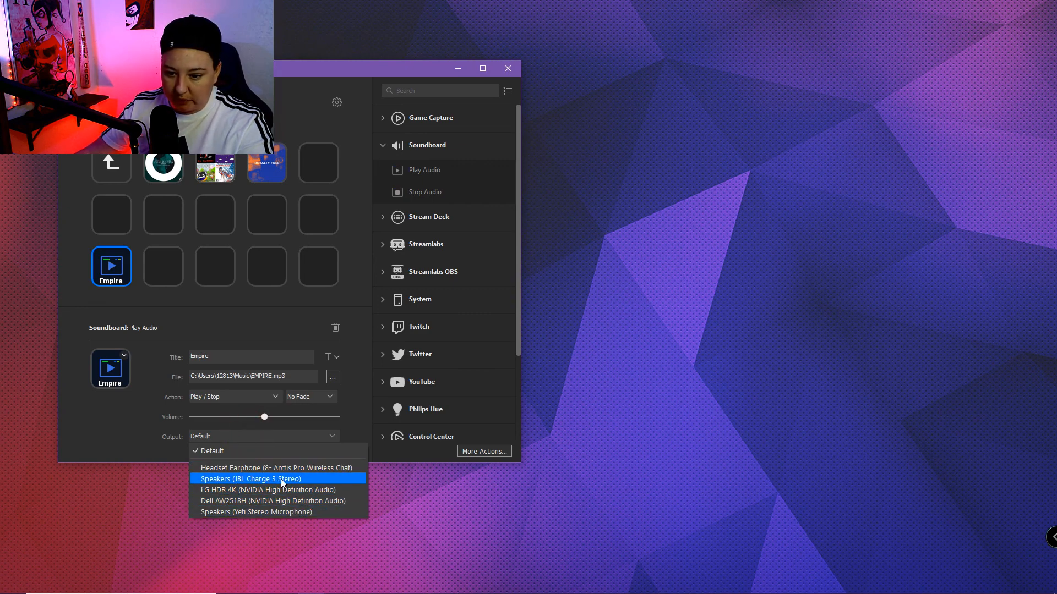
left_click(304, 479)
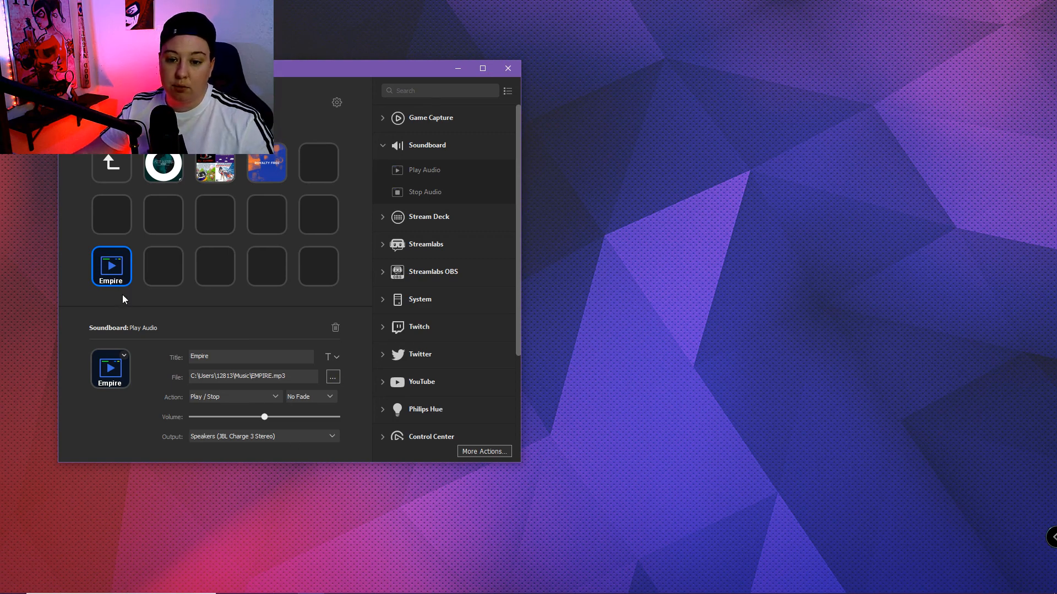
Step: Delete the Empire soundboard key and return from the music folder to the main key page
key("Delete")
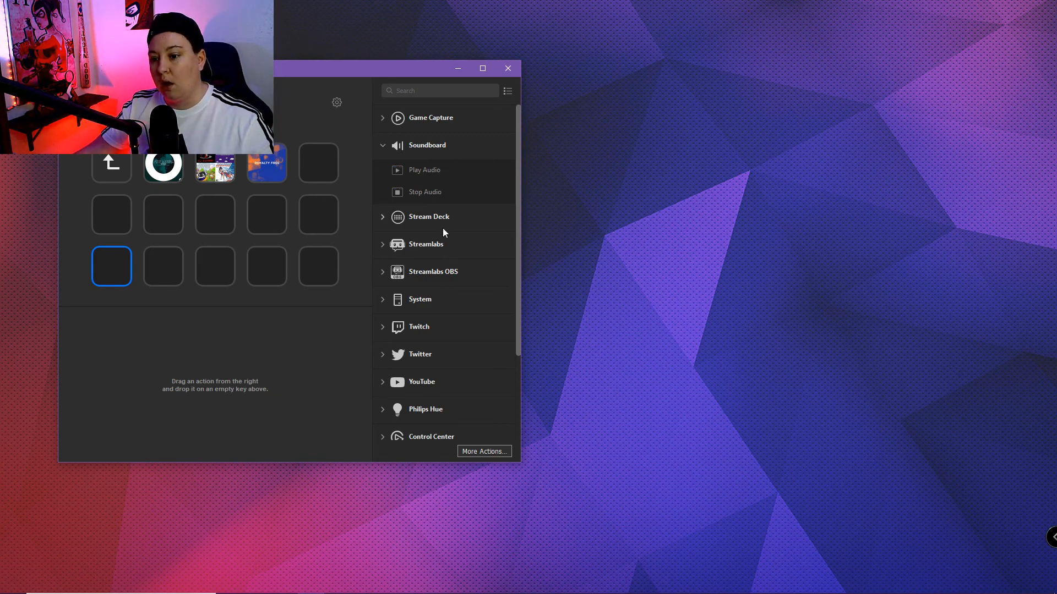
left_click(392, 356)
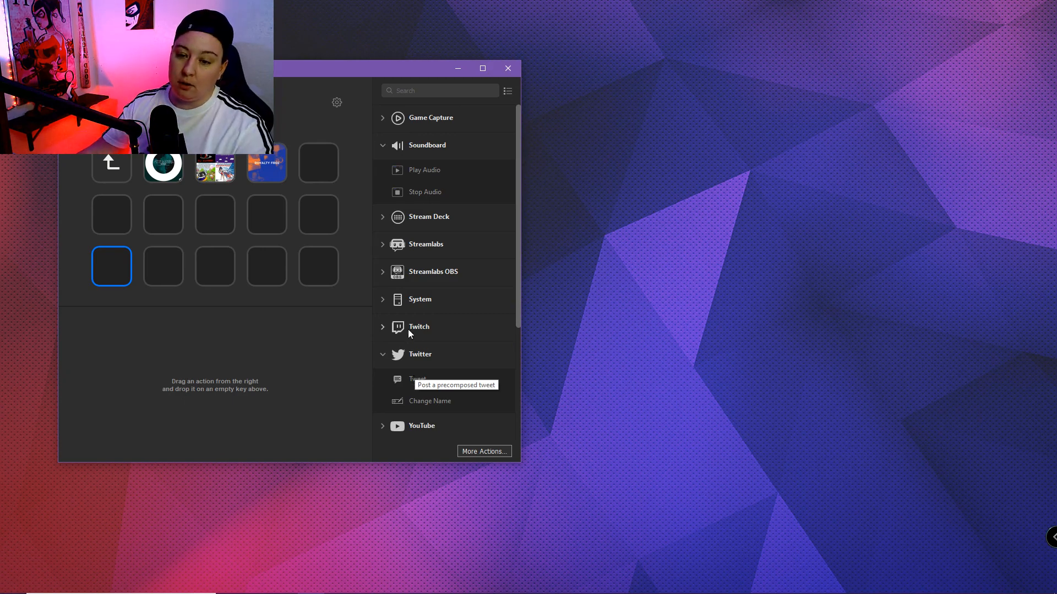
left_click(112, 167)
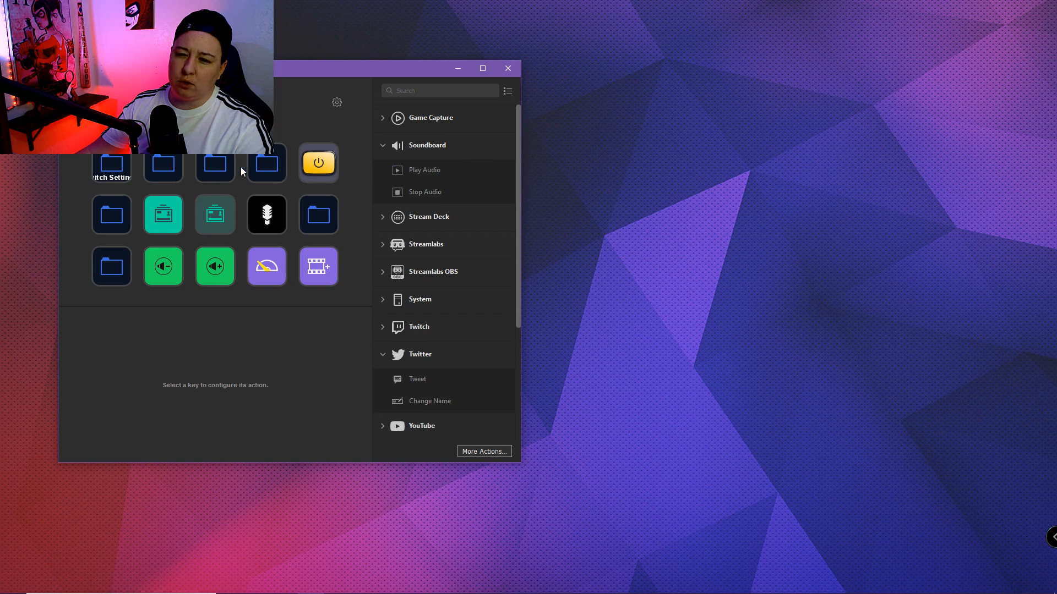
Step: Open the third top-row folder and assign a Stream Deck Multi Action to its fifth top-row key
double_click(229, 172)
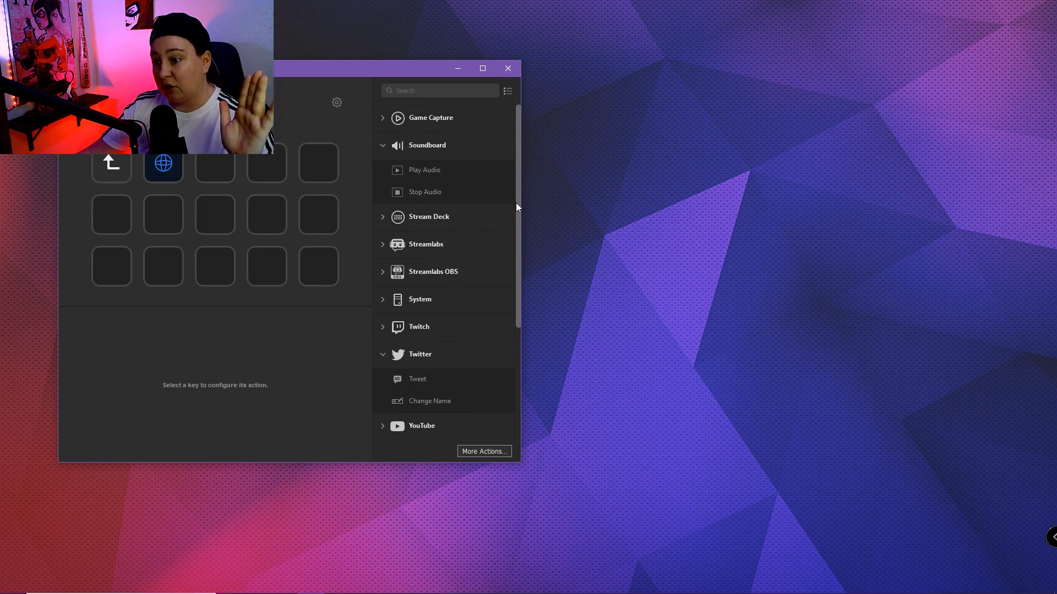
left_click_drag(518, 200, 529, 256)
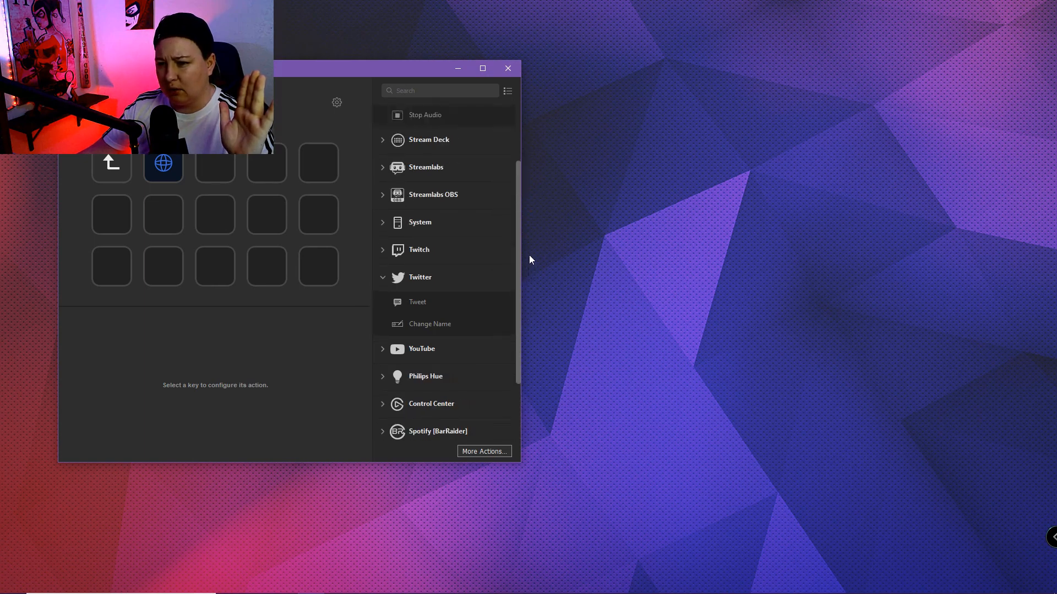
left_click(384, 140)
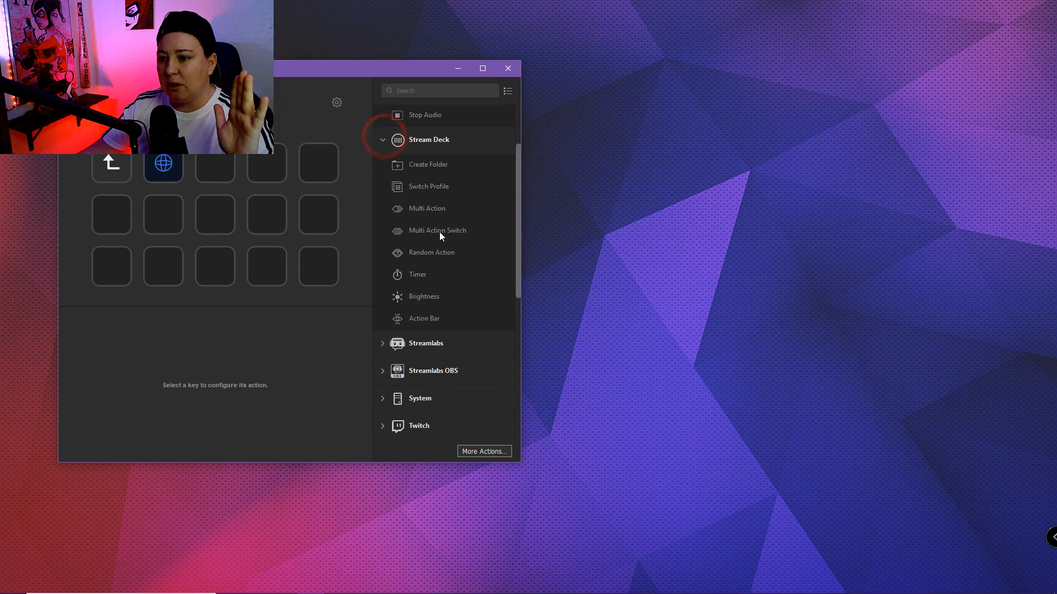
left_click_drag(435, 209, 322, 160)
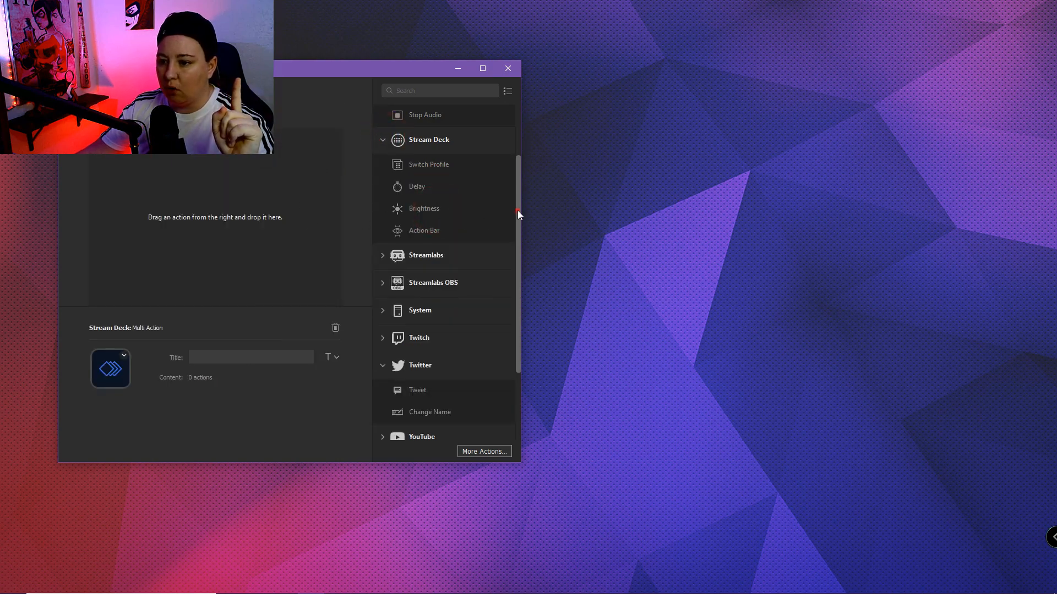
Step: Add two System Website actions to the empty Multi Action sequence
left_click_drag(518, 210, 520, 249)
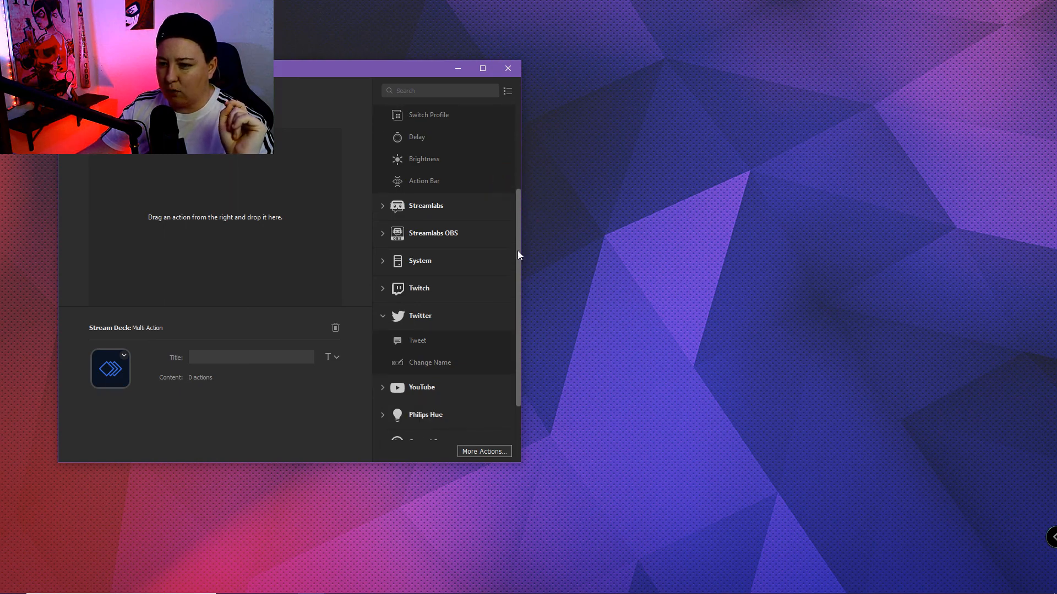
left_click(382, 262)
left_click_drag(438, 284, 298, 213)
left_click_drag(423, 287, 184, 158)
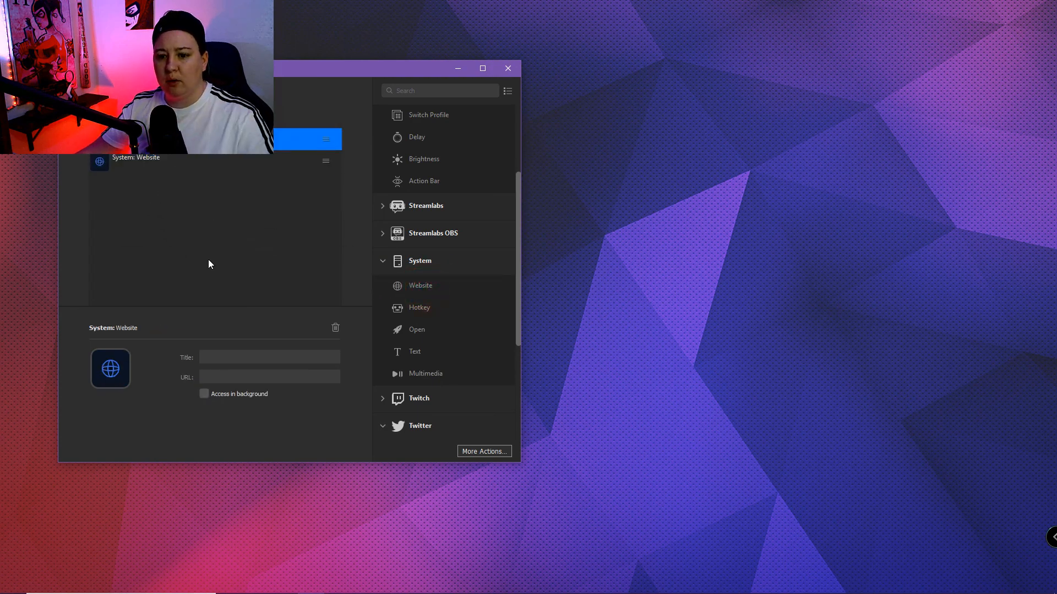
left_click(237, 377)
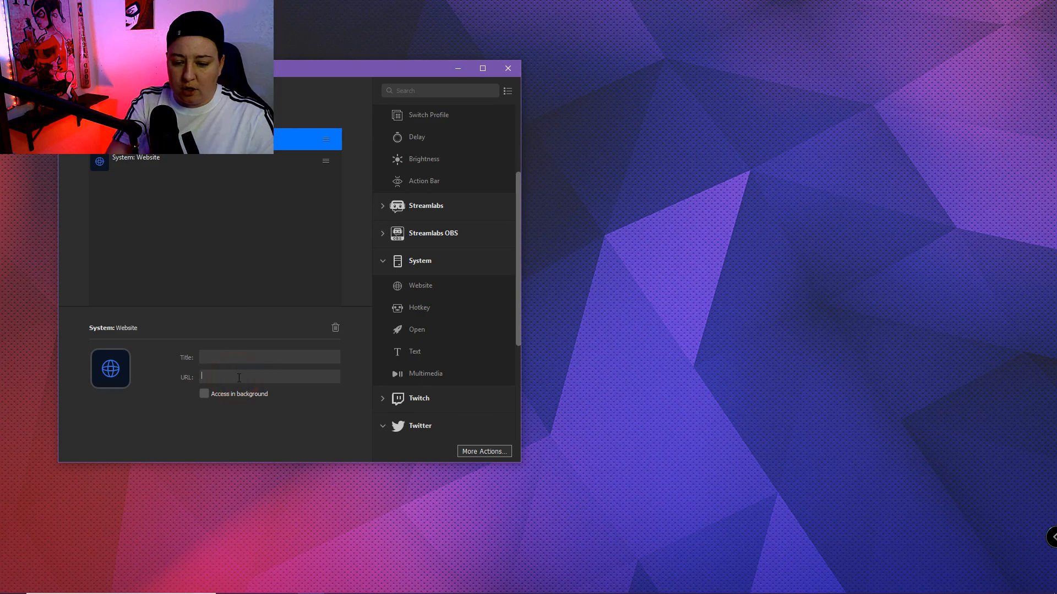
type("www.")
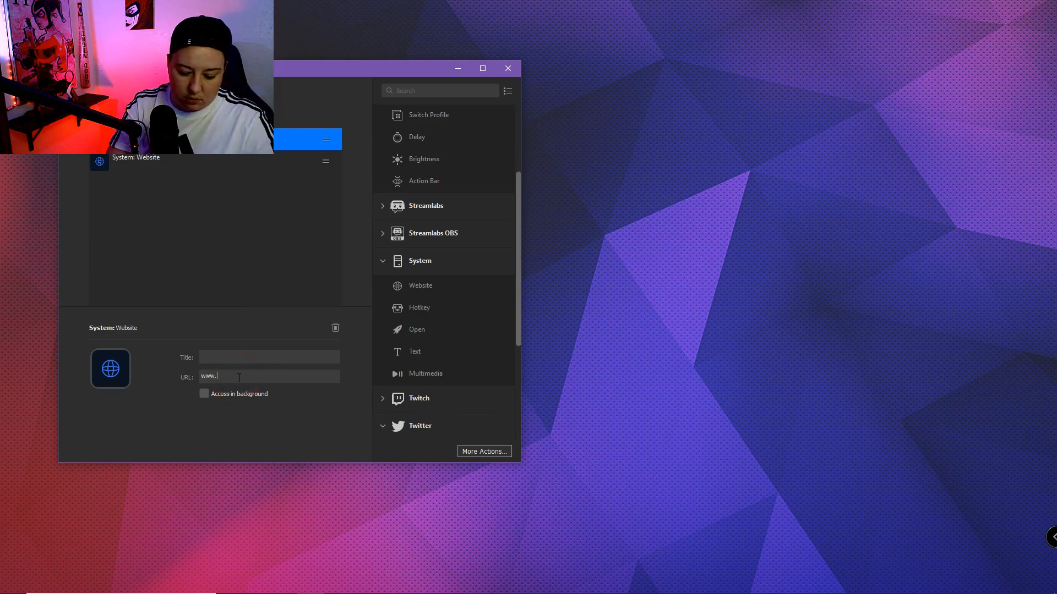
type("twitch.com")
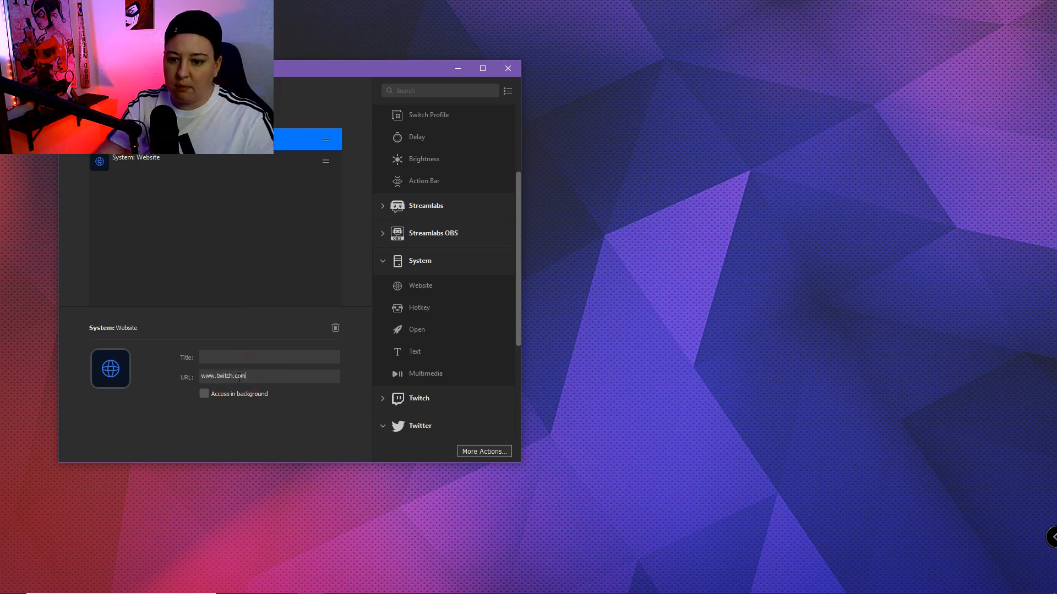
left_click(145, 160)
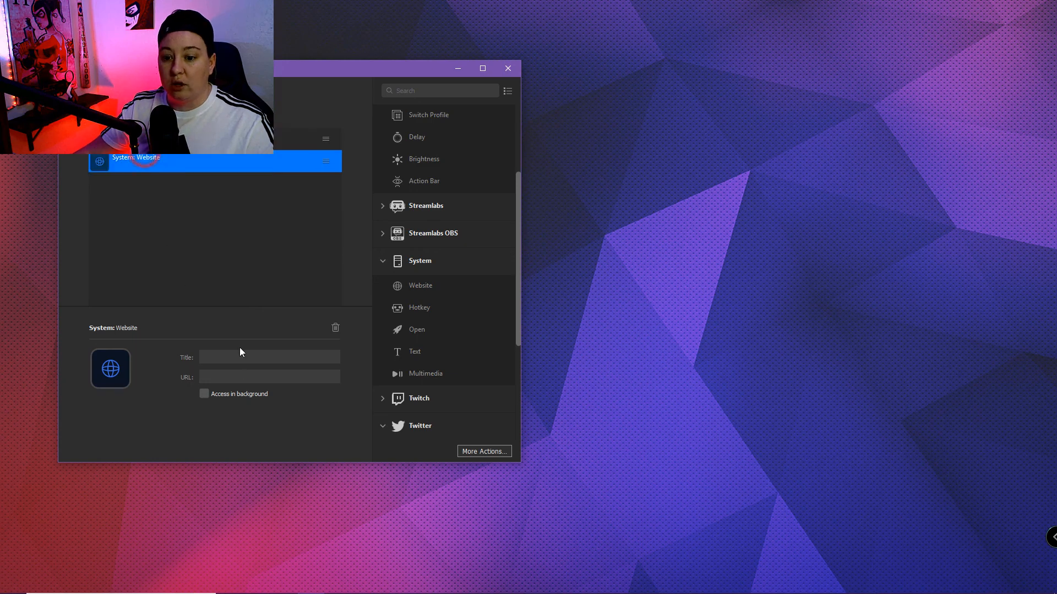
left_click(234, 378)
type("ww")
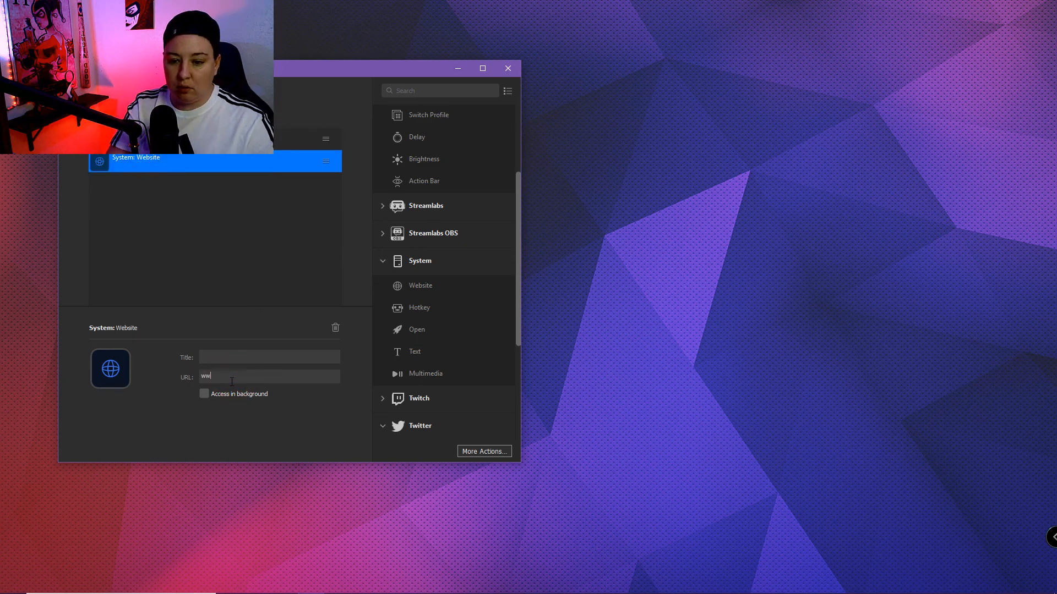
type("w.facebno")
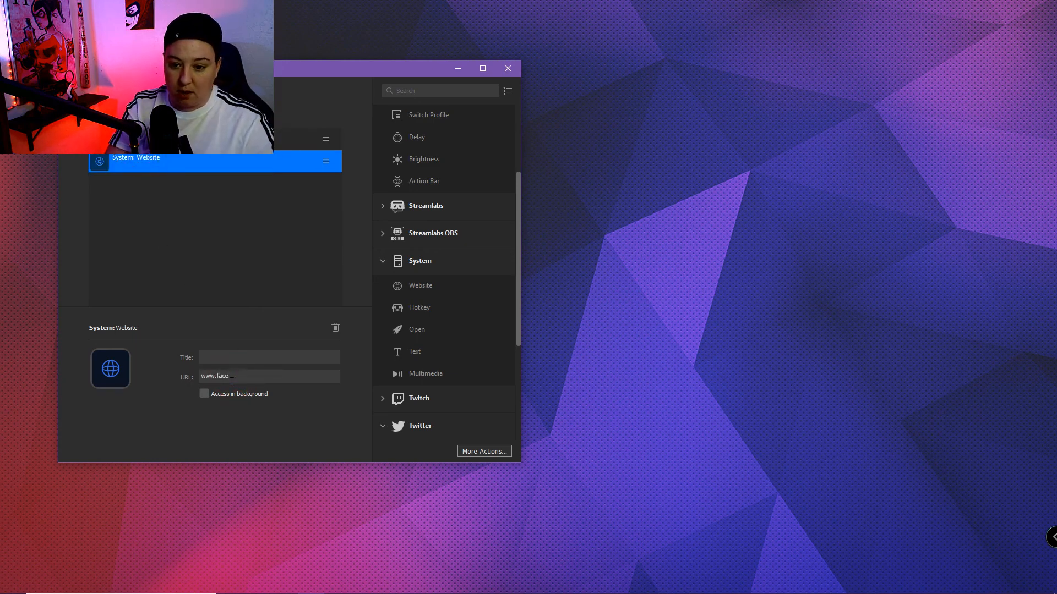
key("BackSpace")
key("BackSpace")
type("ook.com")
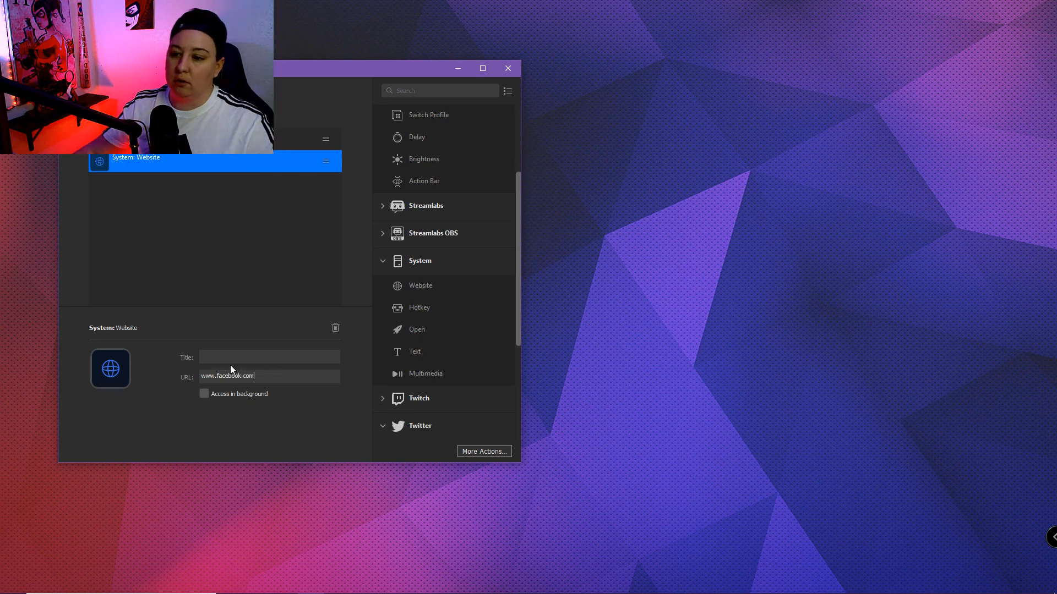
left_click(307, 279)
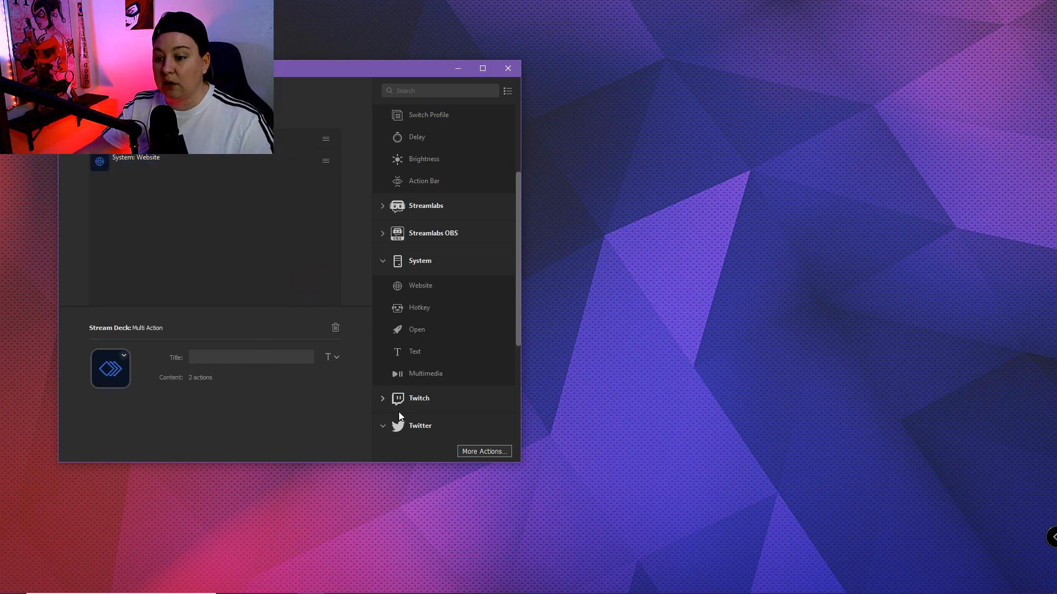
Step: Add a Twitter Tweet action below the two Website actions and choose the already linked account for it
left_click_drag(514, 334, 512, 372)
left_click(386, 362)
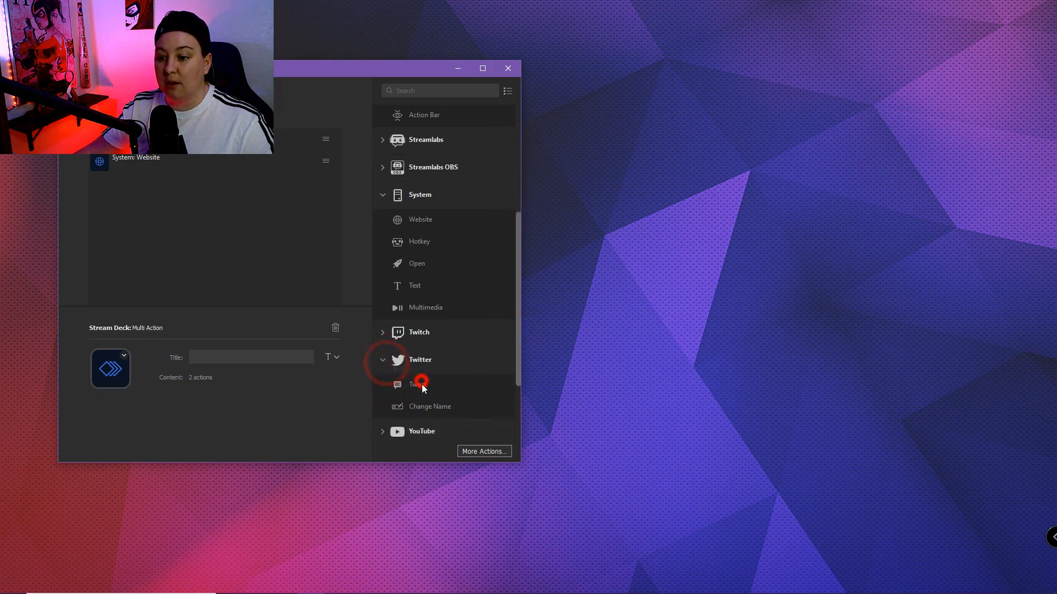
left_click_drag(421, 384, 210, 243)
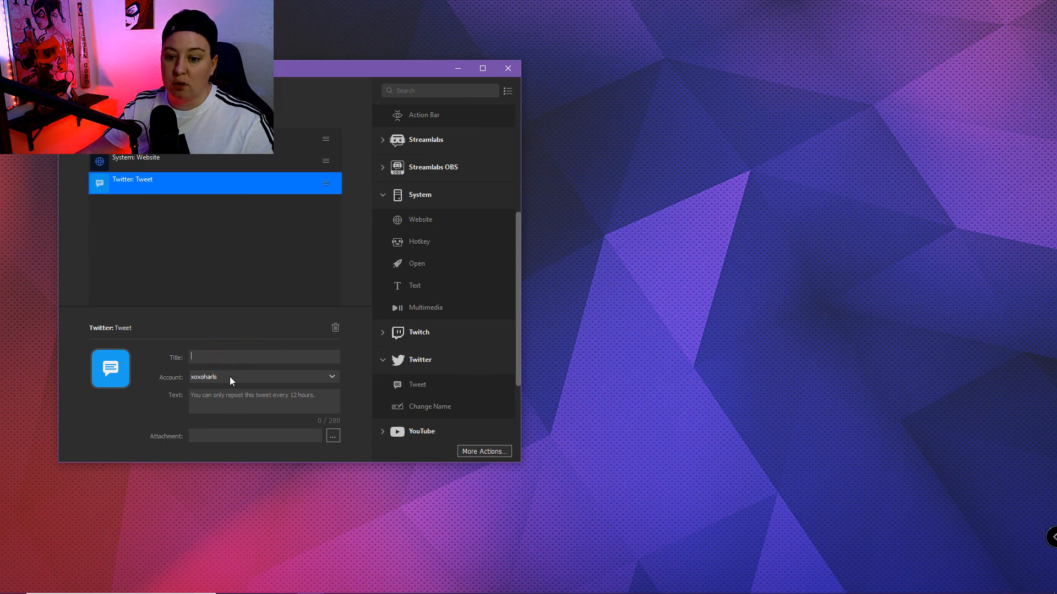
left_click(204, 377)
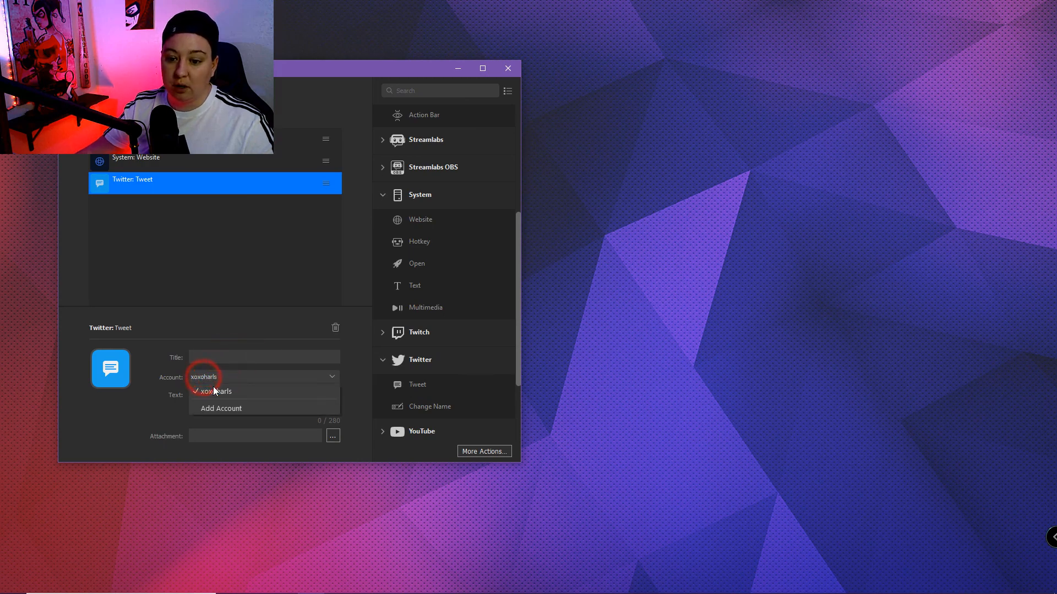
left_click(215, 392)
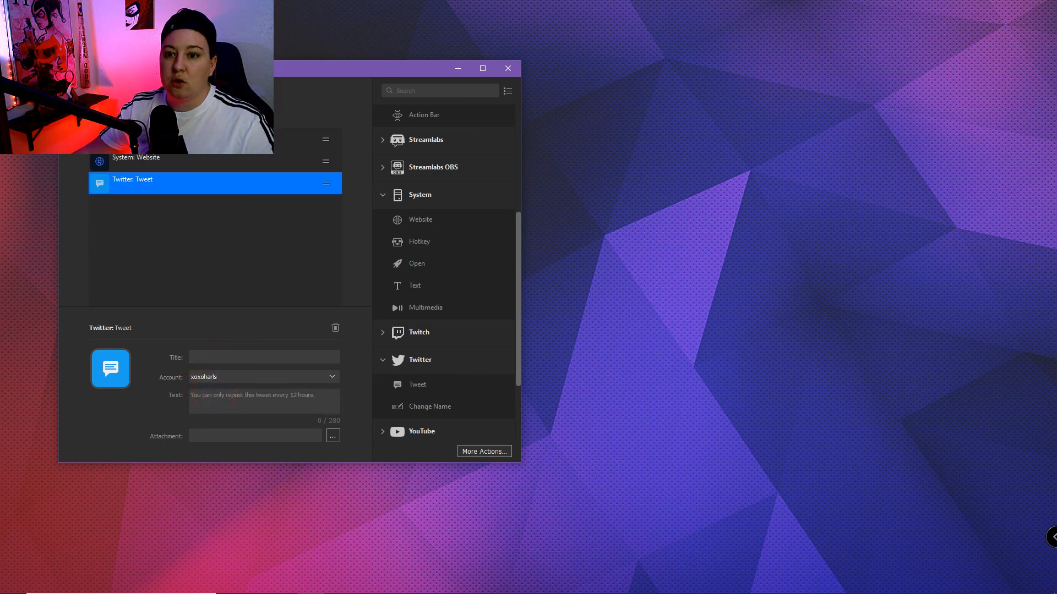
Step: Write the Tweet action's text as "Hey guys im streaming come say hey"
left_click_drag(288, 73, 508, 68)
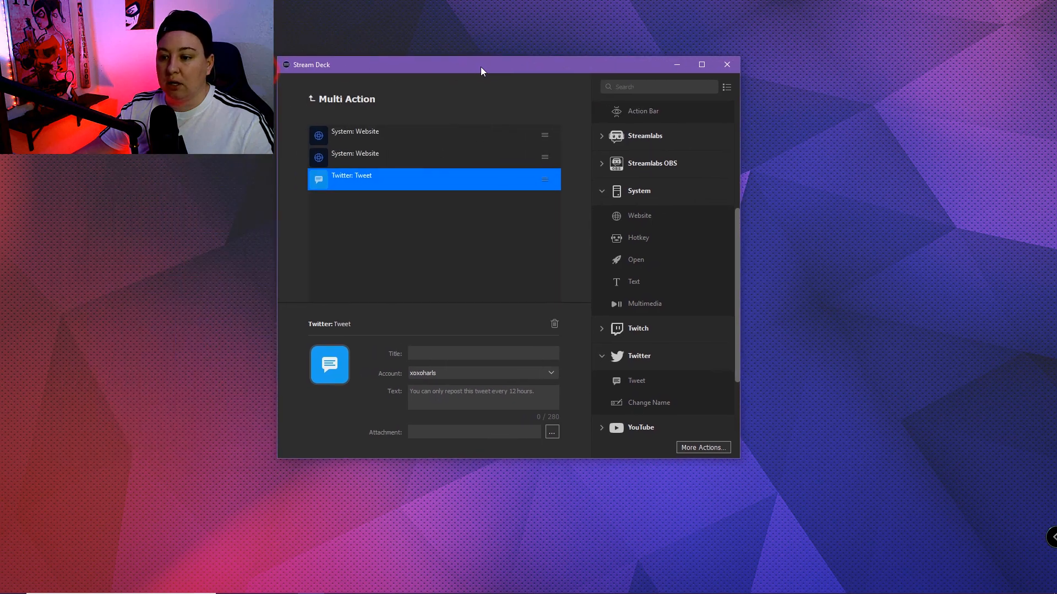
left_click(447, 389)
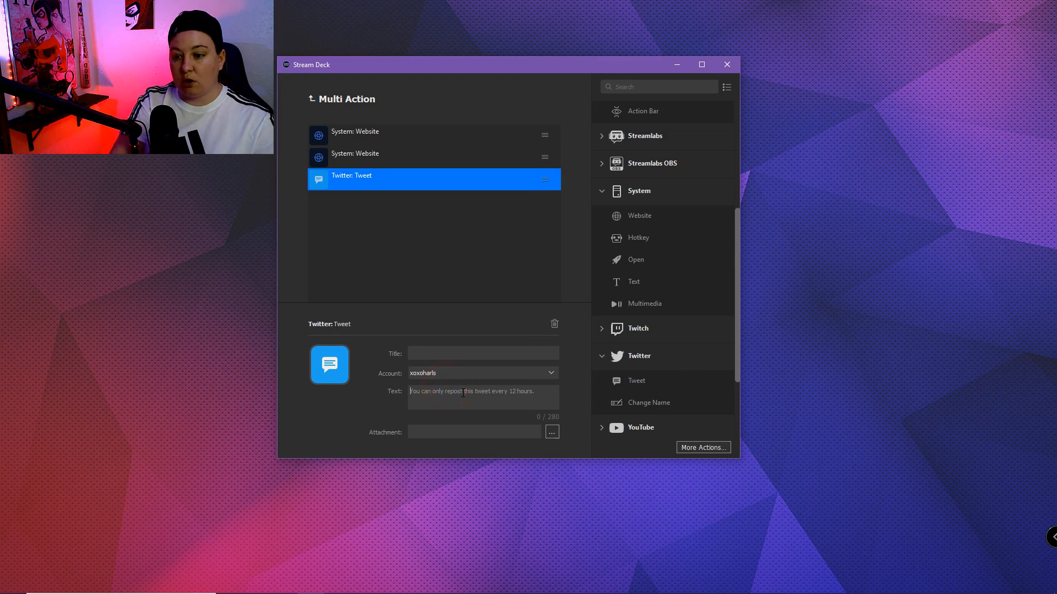
type("Hey")
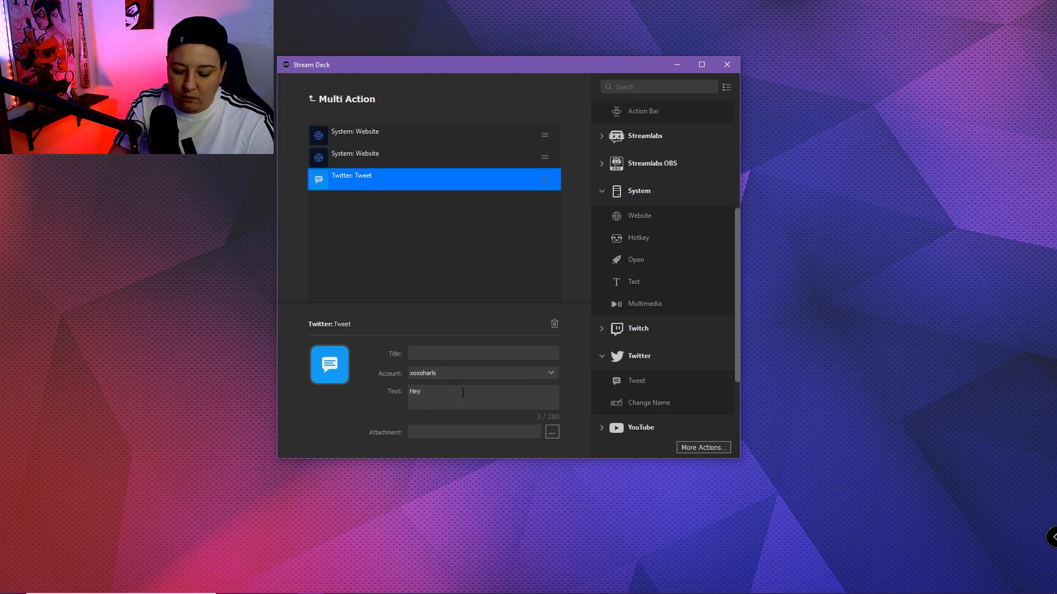
type(" guys im str")
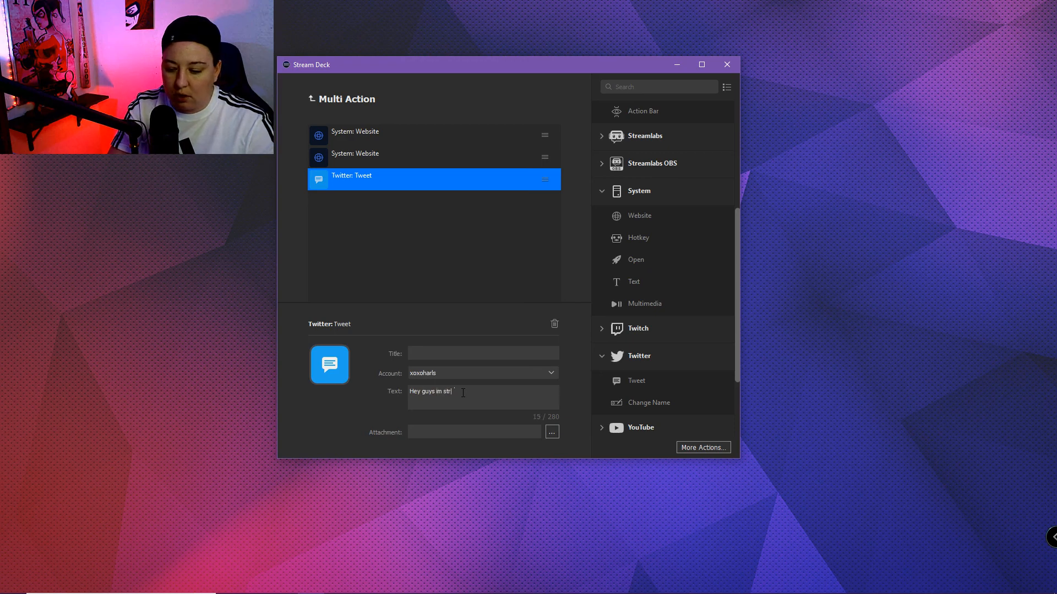
type("eaming")
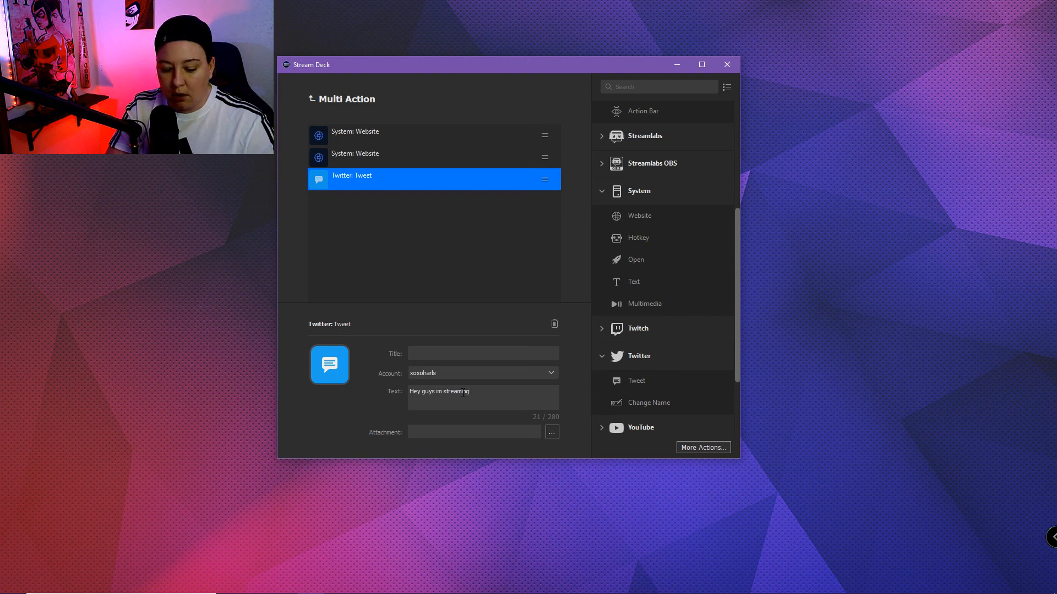
type(" come say hey")
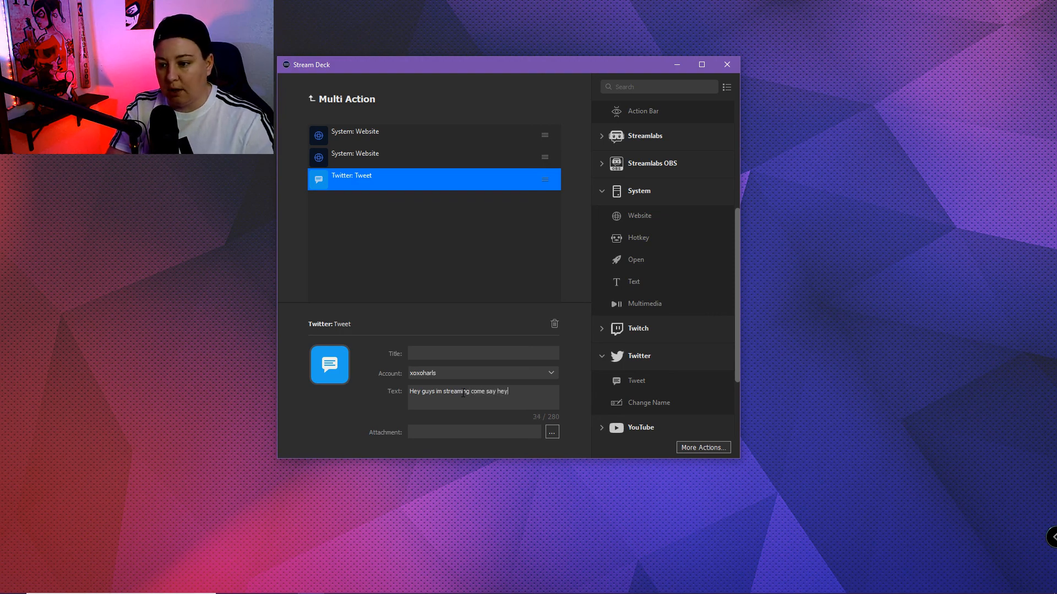
Step: End the tweet text with an exclamation mark, then return from the Multi Action's sequence to its key in the folder
type("!")
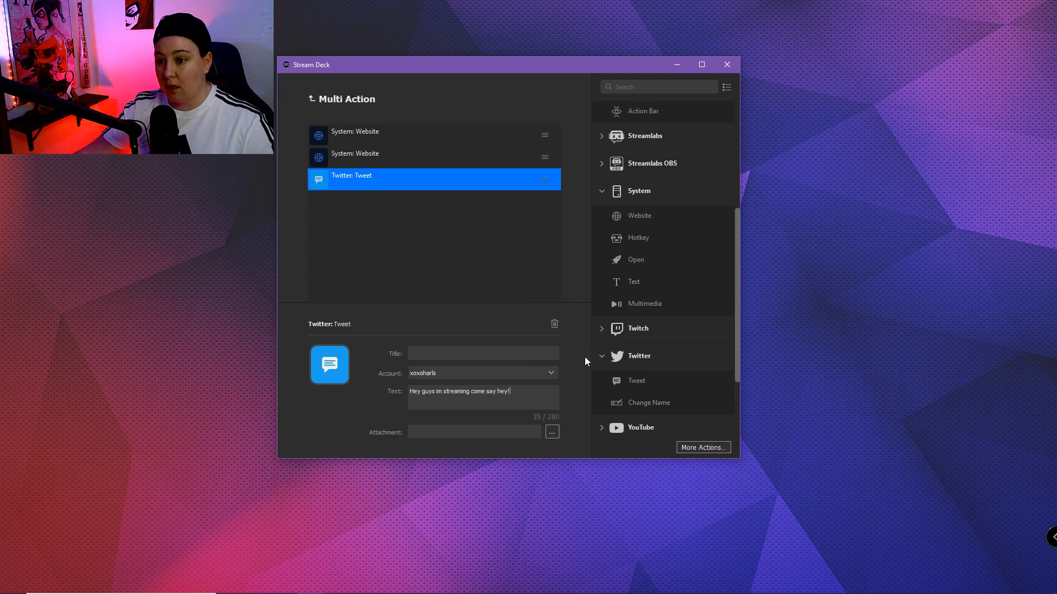
left_click(319, 102)
left_click(545, 168)
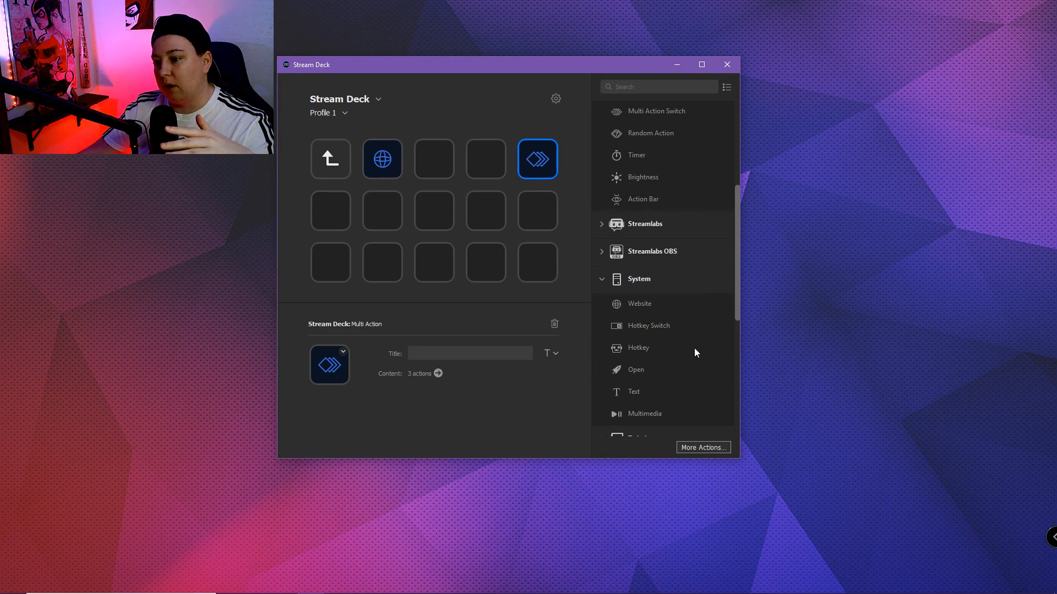
Step: Collapse the Twitter and System categories in the list of available actions
scroll(693, 347, "down", 3)
left_click(602, 252)
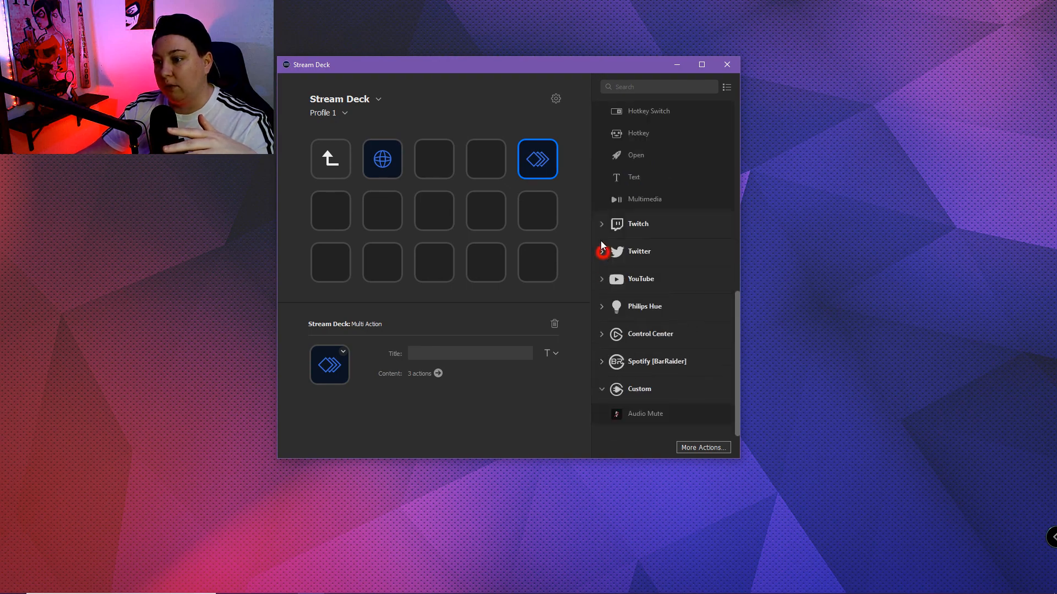
scroll(601, 212, "up", 3)
left_click(601, 213)
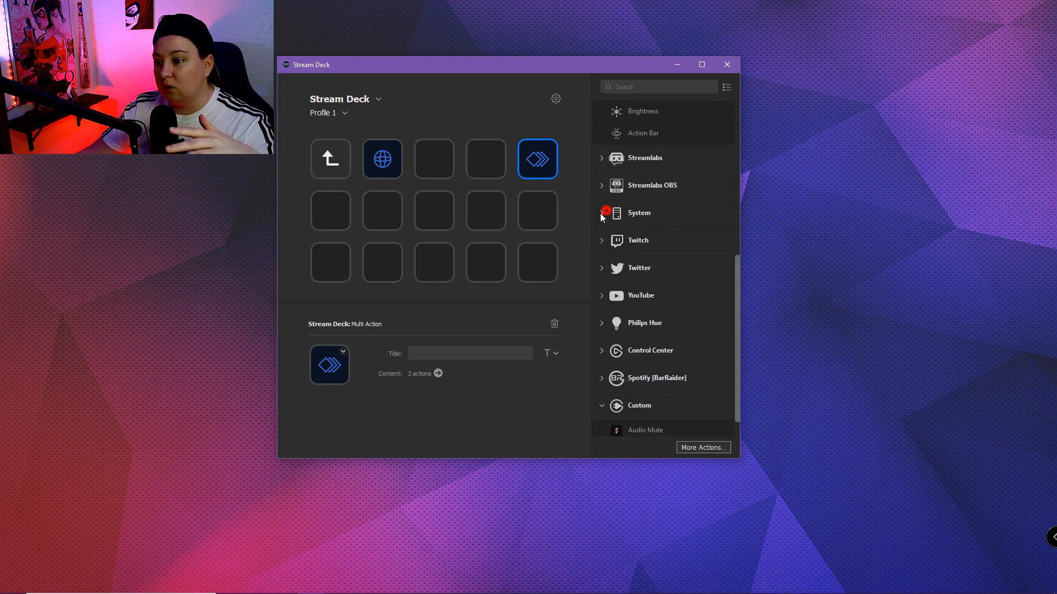
Step: Leave the current folder of Profile 1 and switch the Stream Deck to Default Profile
double_click(329, 165)
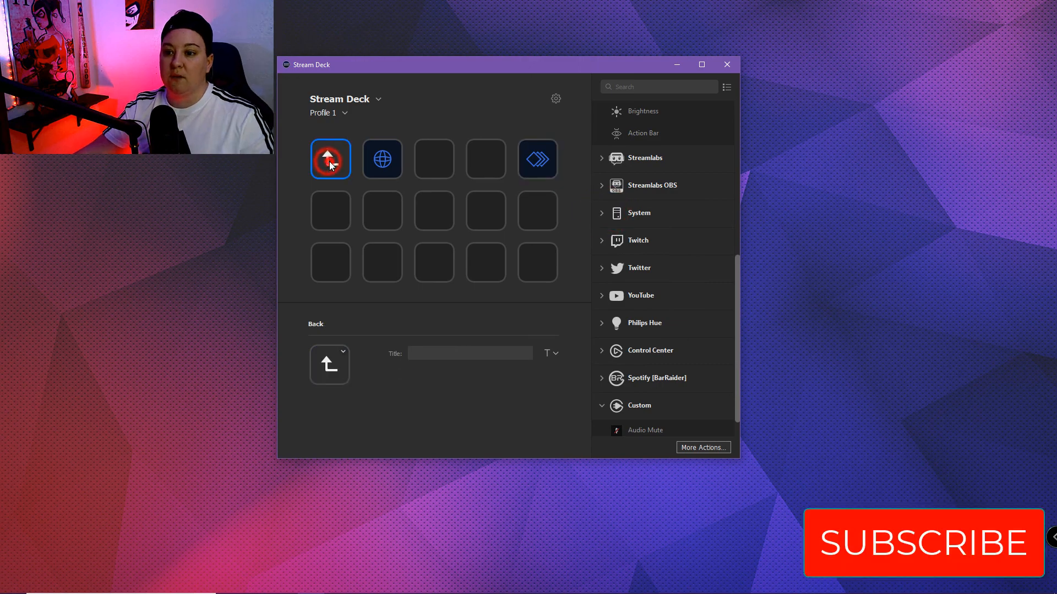
left_click(345, 113)
left_click(345, 139)
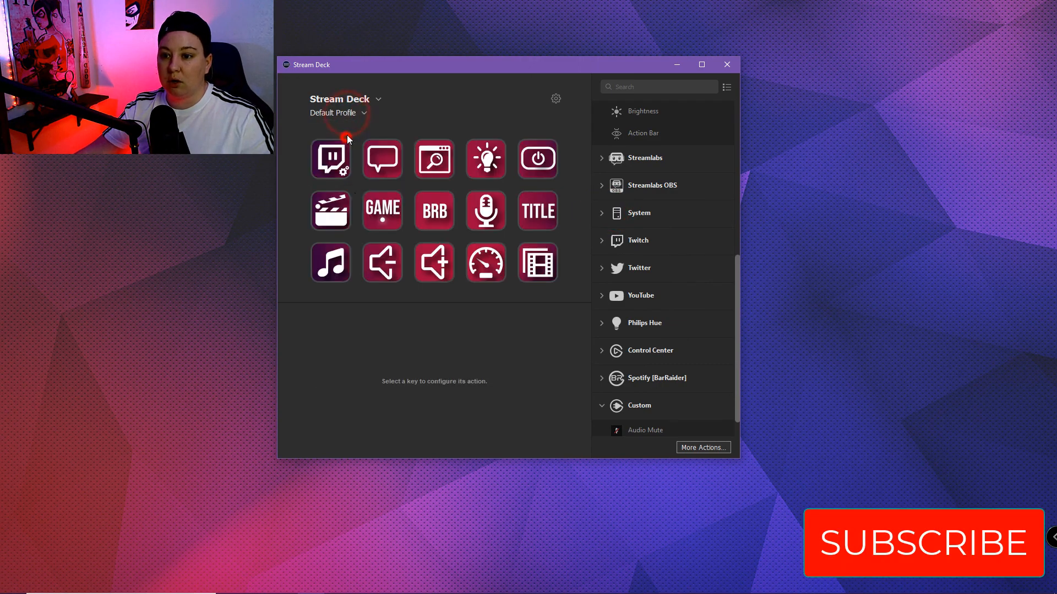